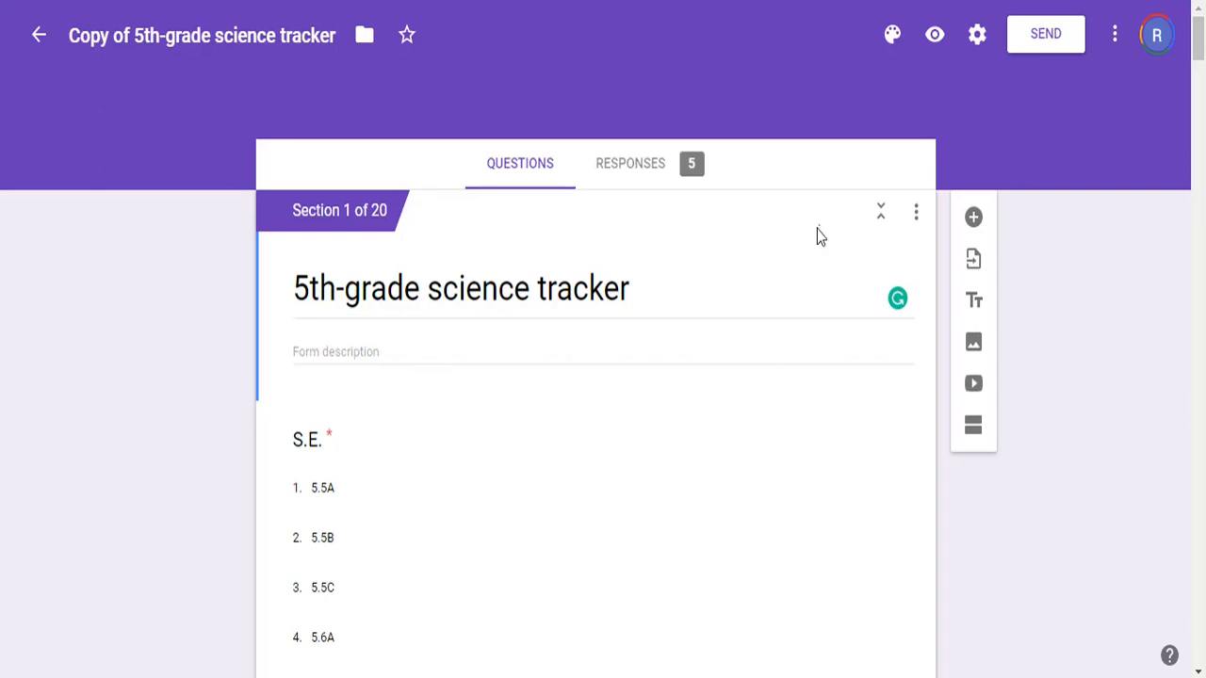
- Examine the S.E. dropdown question's options with their section targets, and the matching 5.5A and 5.5B sections
scroll(738, 275, down, 1)
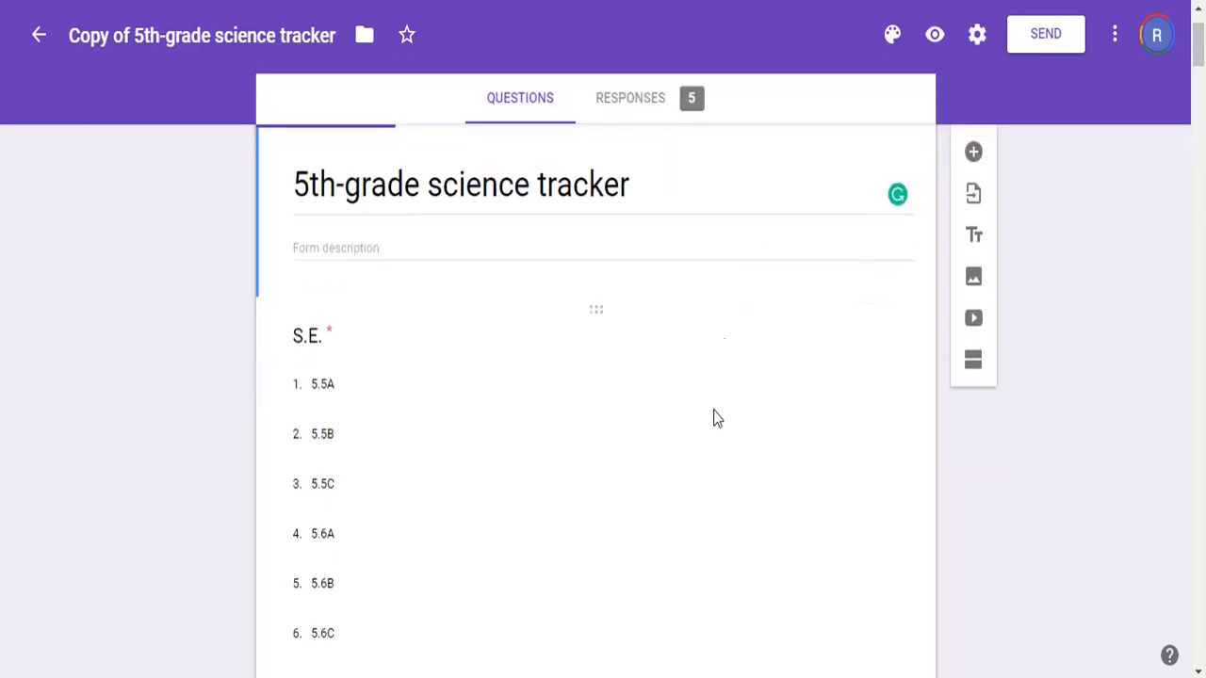
scroll(745, 377, down, 1)
click(714, 270)
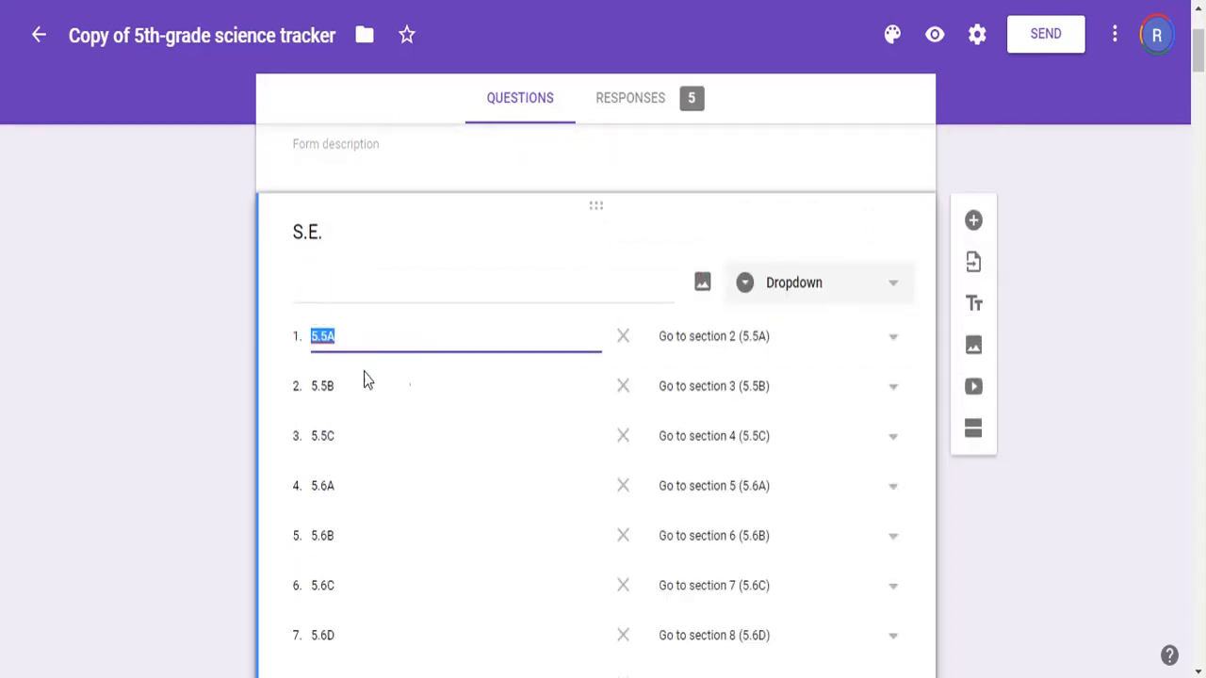
scroll(367, 339, down, 1)
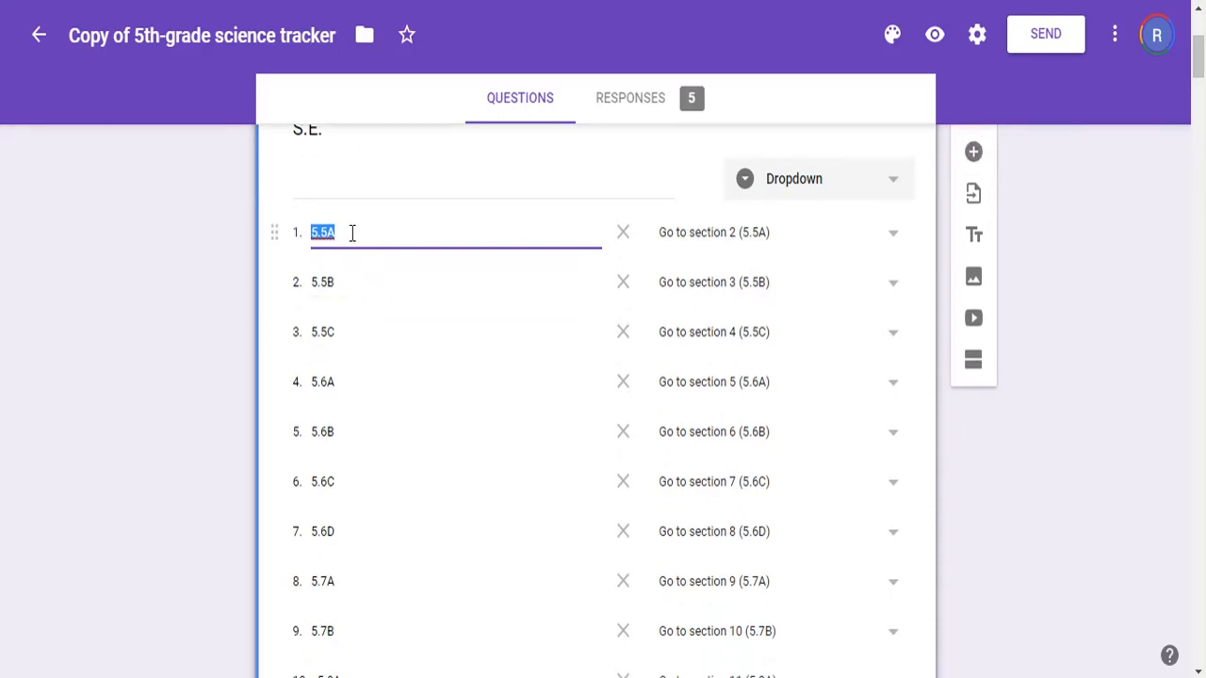
scroll(351, 233, down, 9)
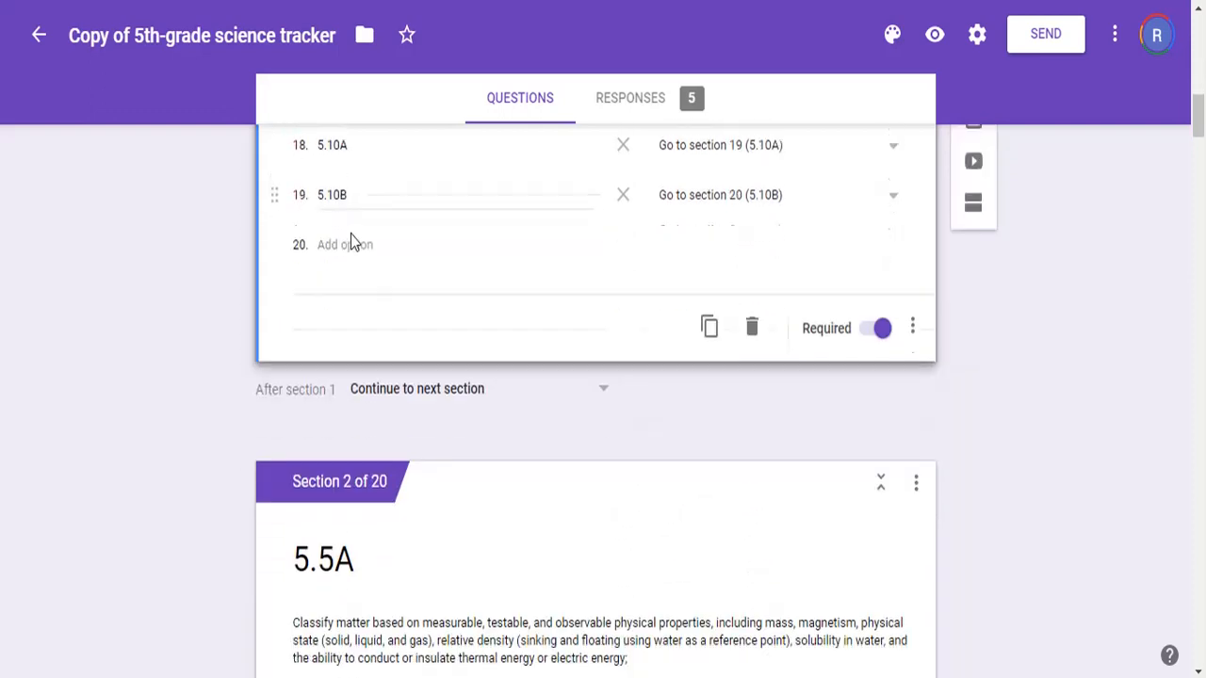
scroll(351, 240, down, 1)
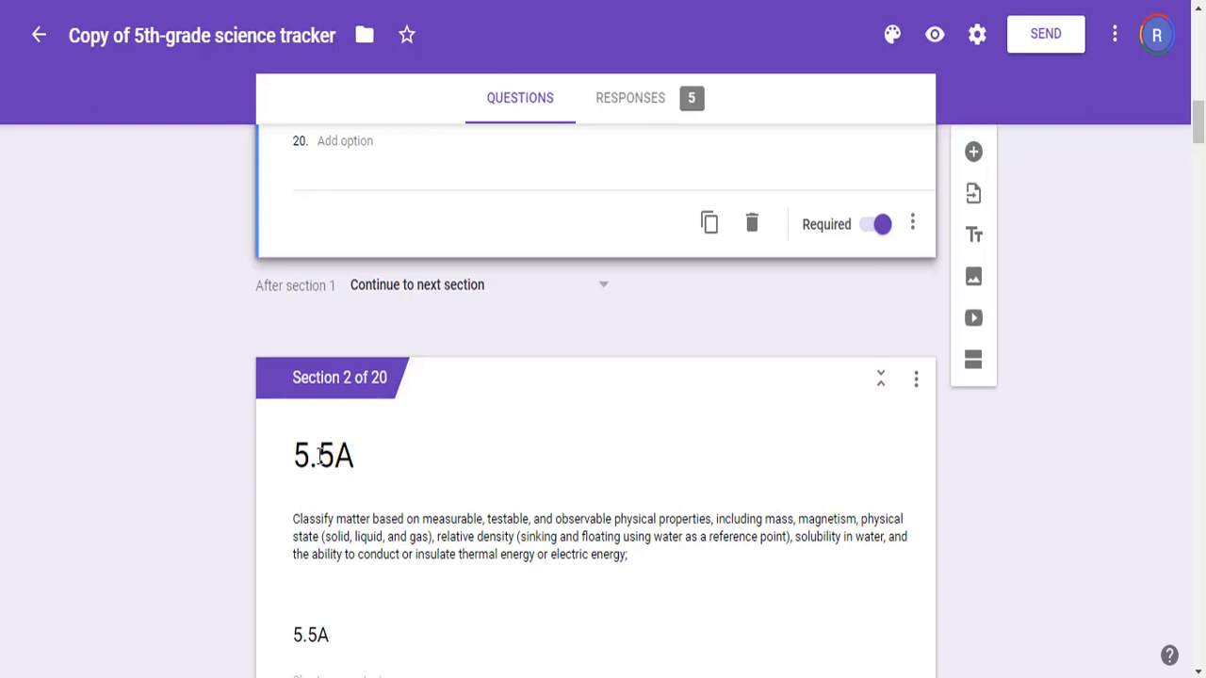
scroll(369, 460, down, 5)
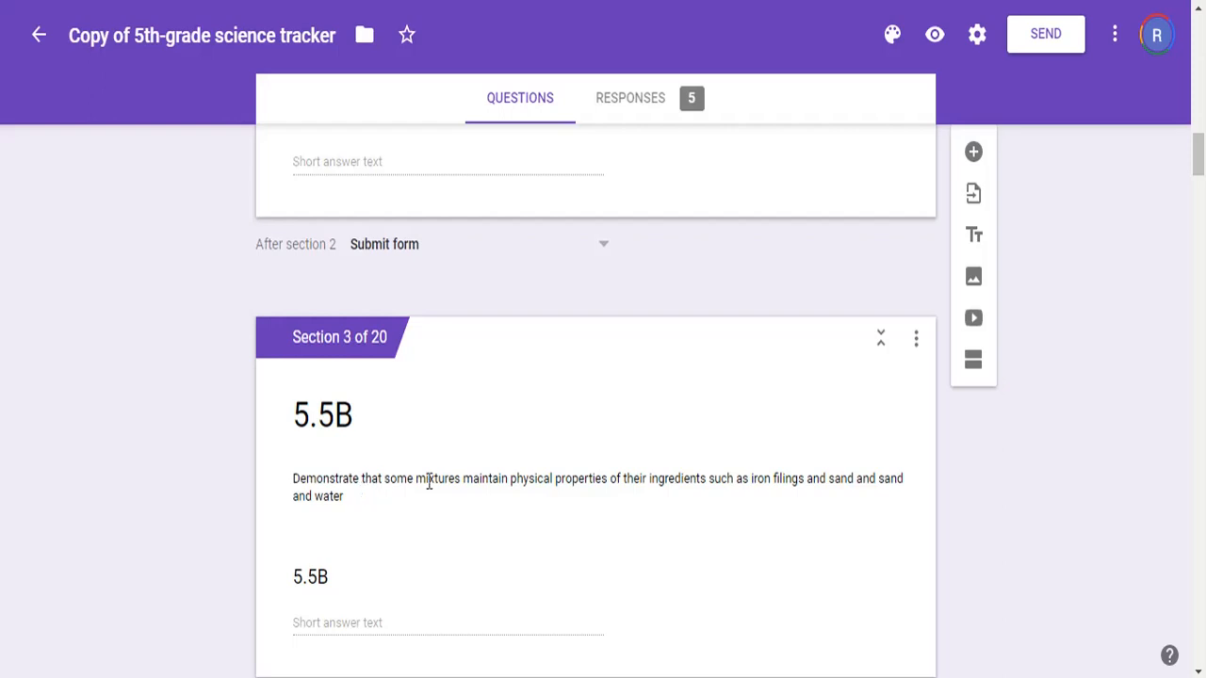
scroll(508, 476, up, 6)
scroll(507, 476, up, 10)
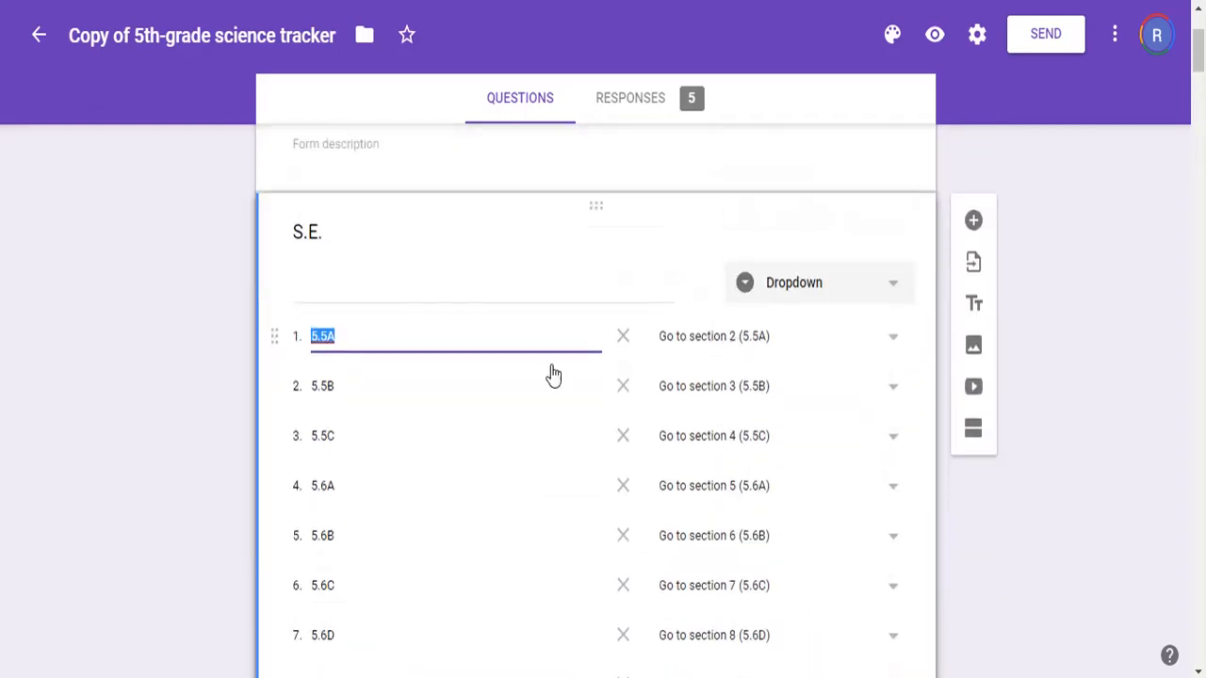
- Review the rest of the S.E. option list from 5.5B onward, and section 2's title and description
click(363, 391)
scroll(760, 501, down, 3)
scroll(759, 500, down, 9)
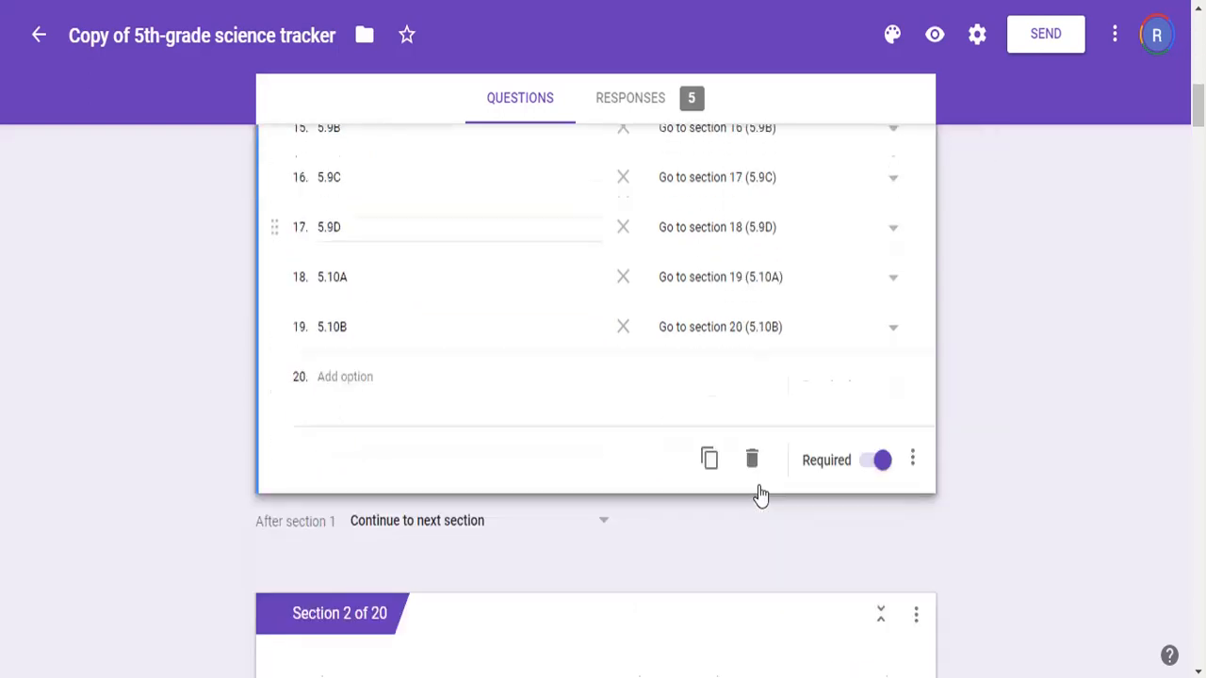
scroll(829, 452, up, 1)
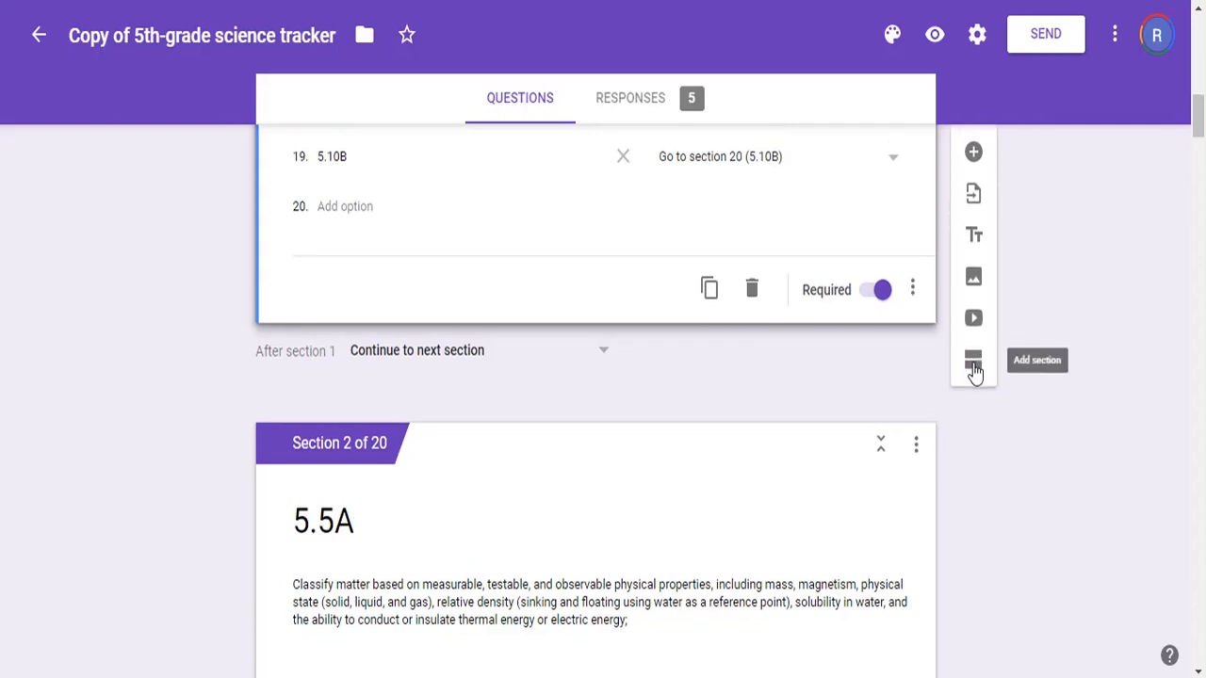
scroll(445, 440, down, 1)
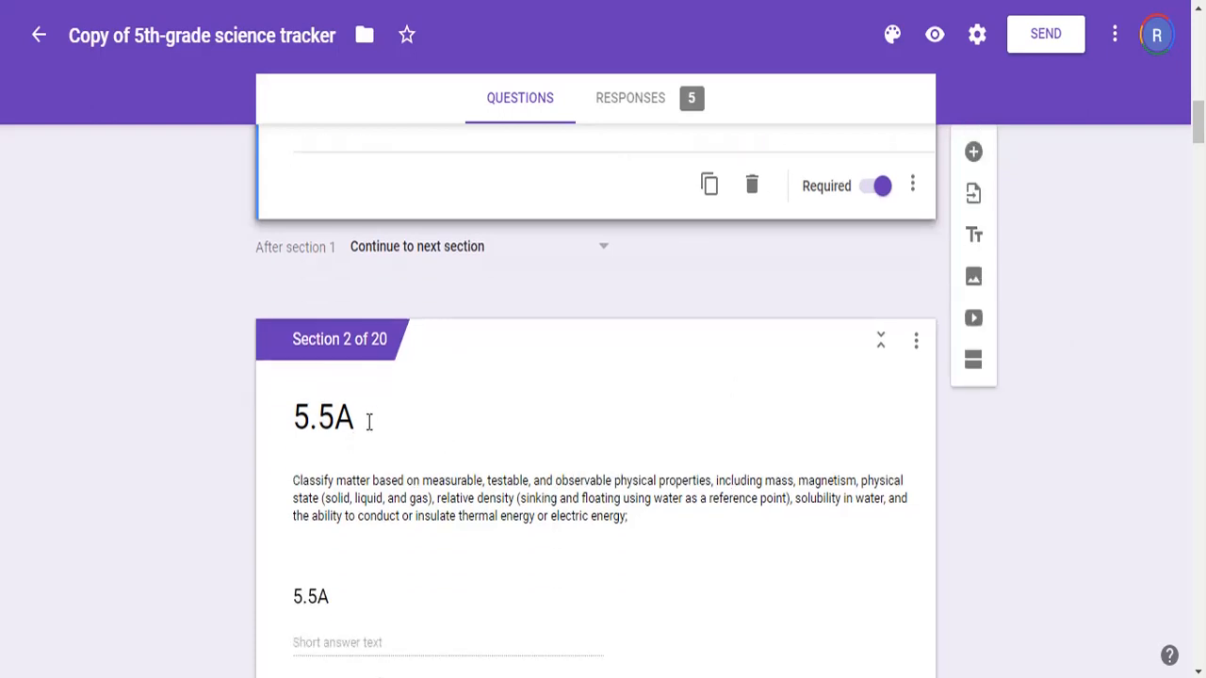
scroll(447, 469, down, 1)
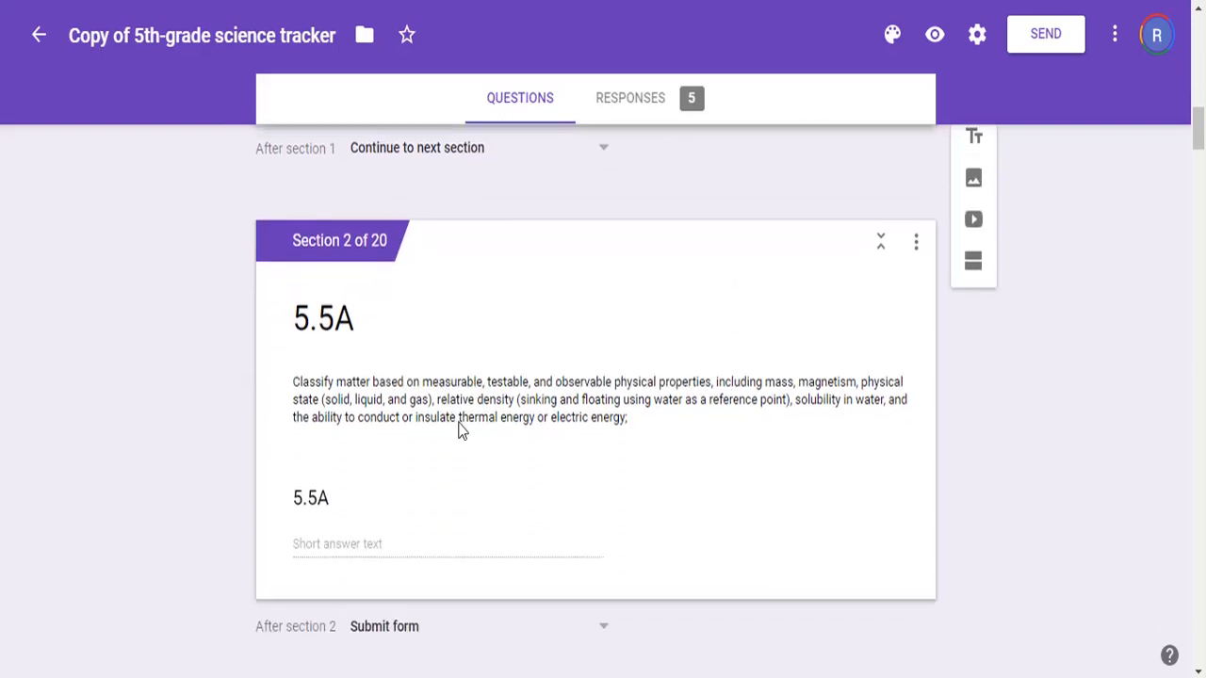
- Open the 5.5A short answer question in section 2 and inspect its response validation
click(386, 540)
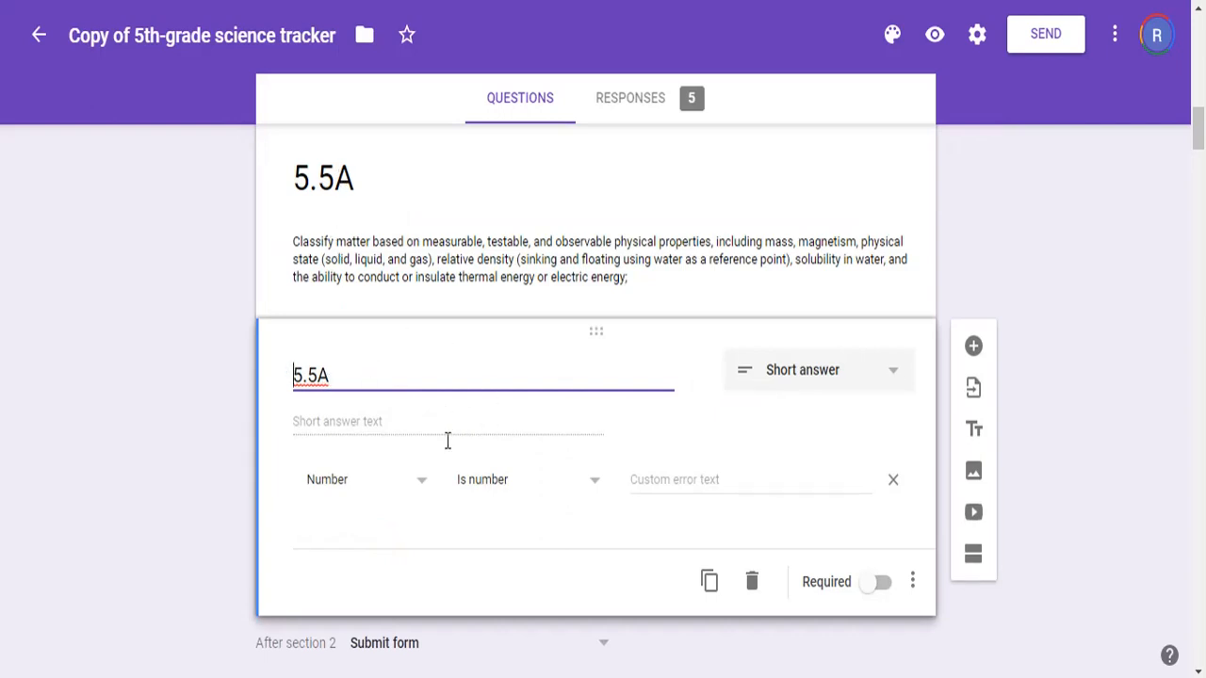
scroll(631, 465, down, 1)
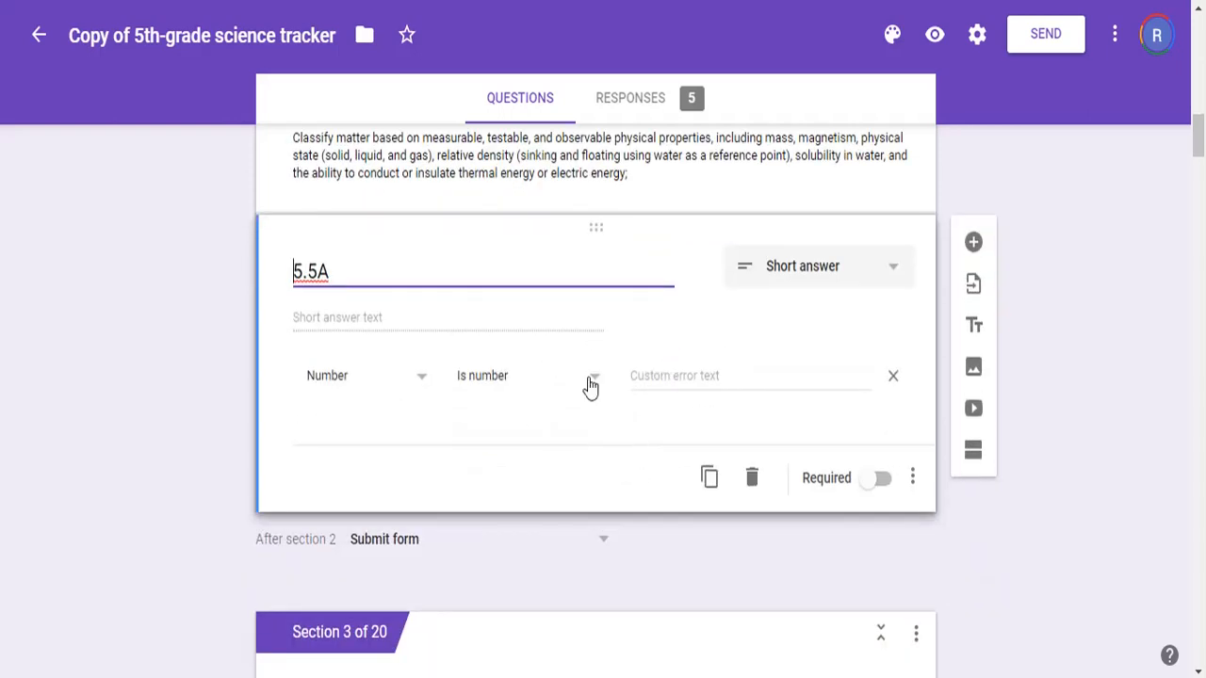
scroll(587, 382, up, 1)
scroll(588, 390, down, 1)
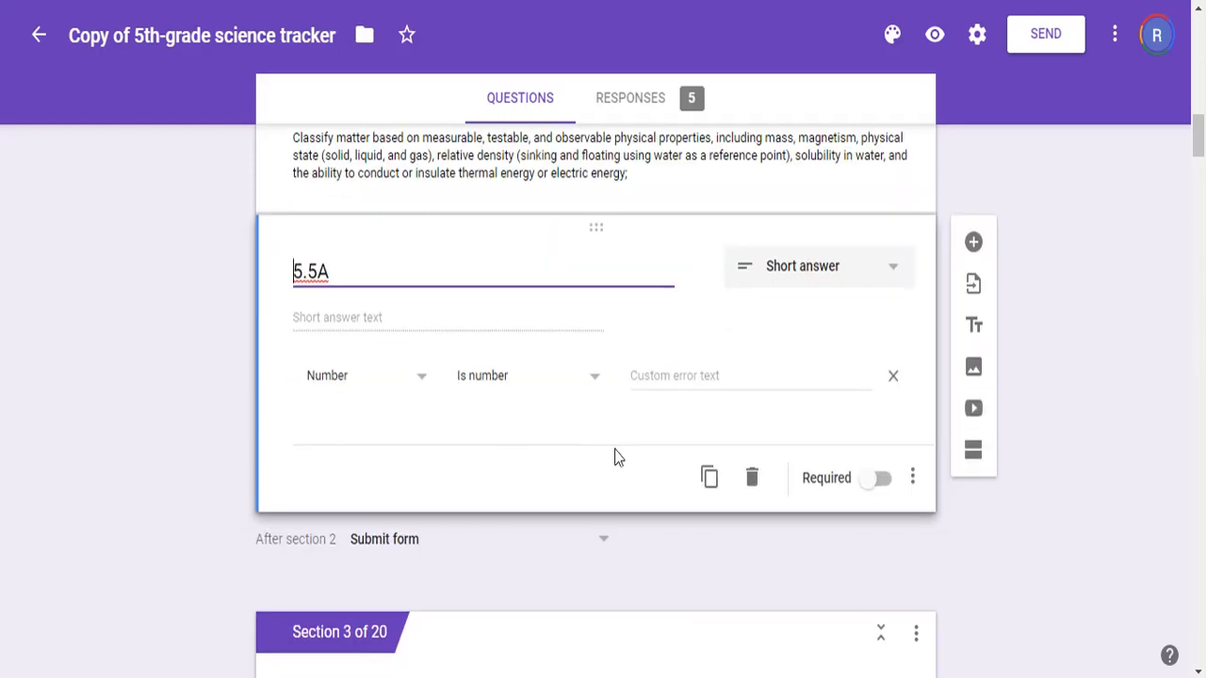
- Set the action after section 2 to Submit form
click(597, 544)
scroll(549, 169, up, 5)
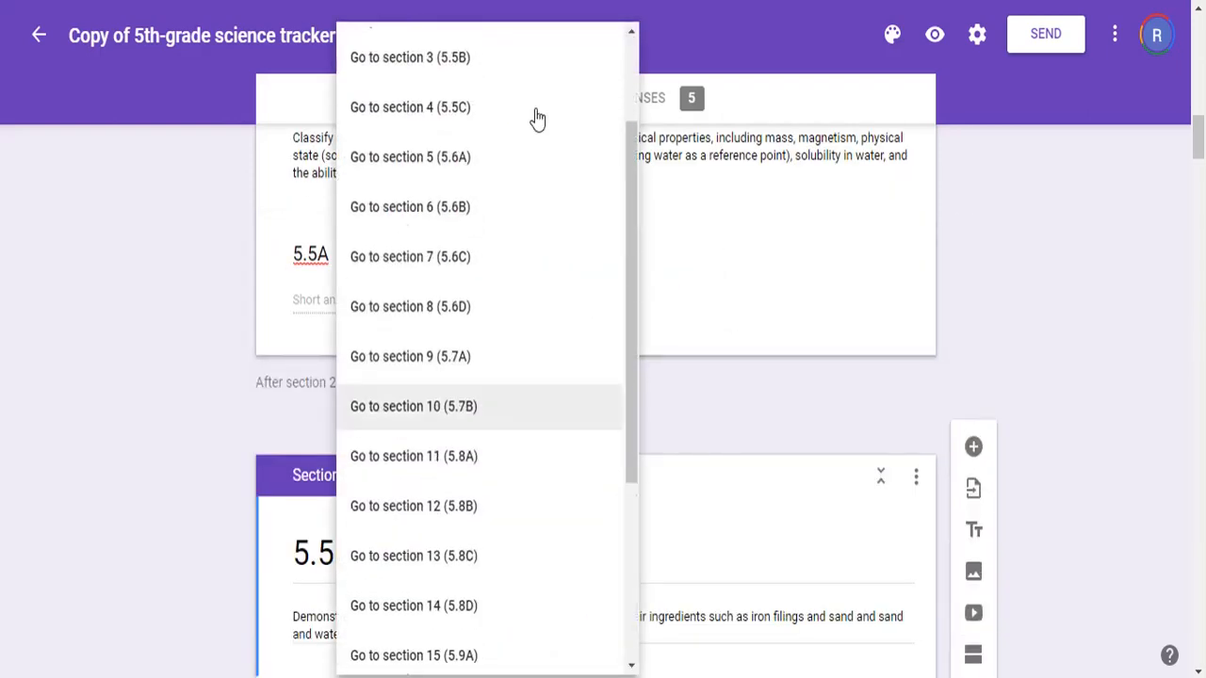
scroll(542, 283, down, 5)
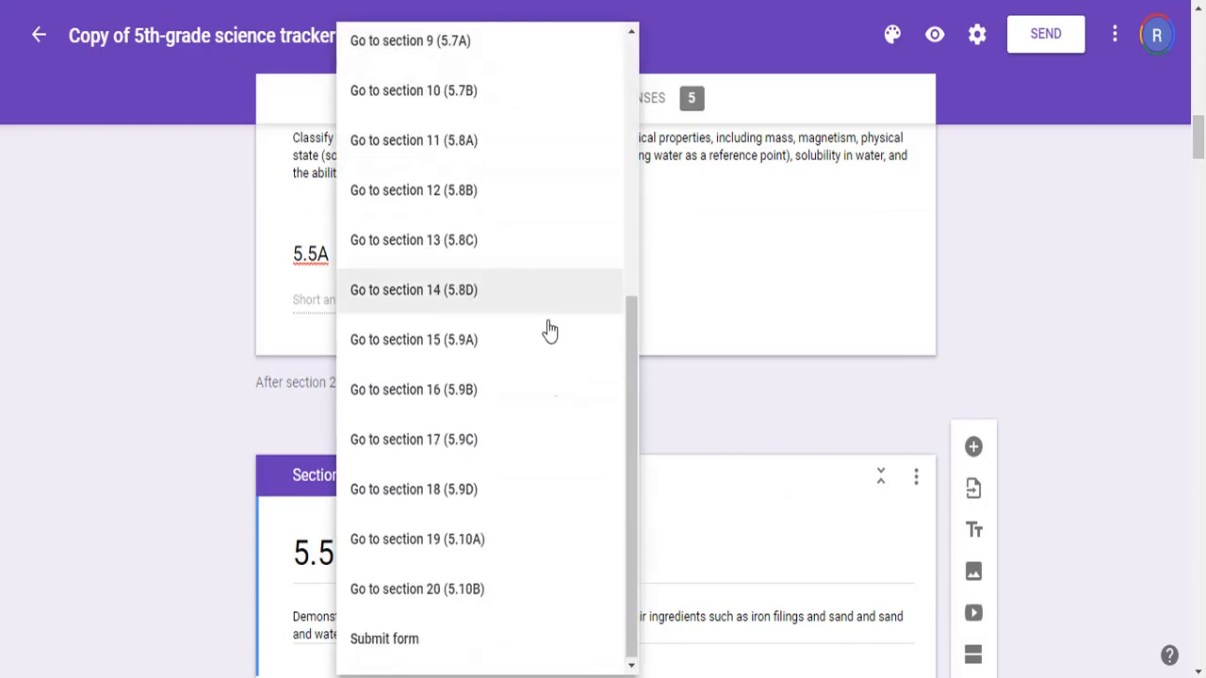
click(452, 641)
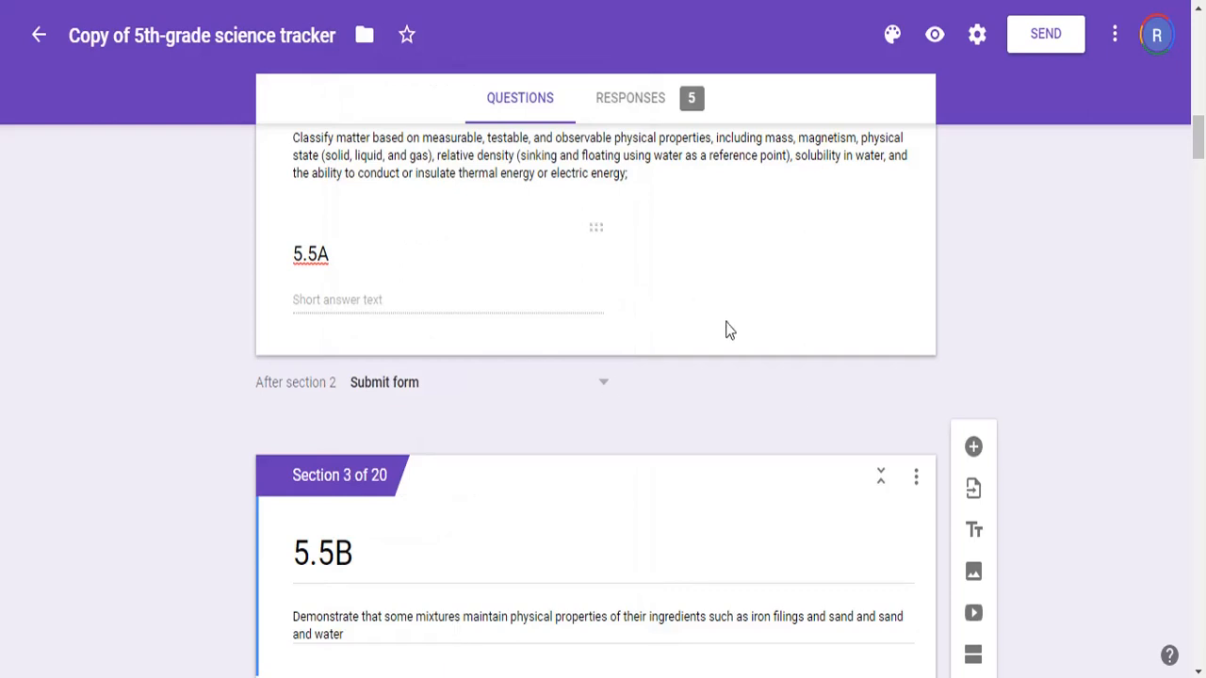
- Compare every option of the S.E. dropdown question with the section it sends respondents to
scroll(880, 396, up, 10)
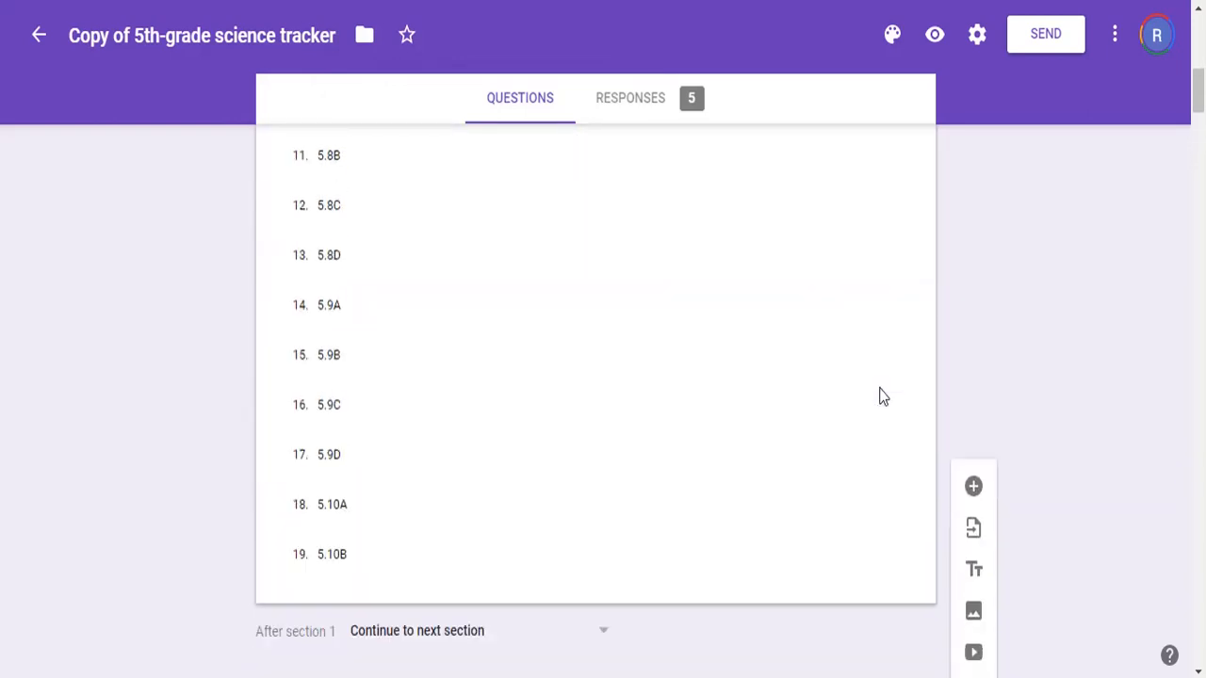
scroll(880, 396, up, 8)
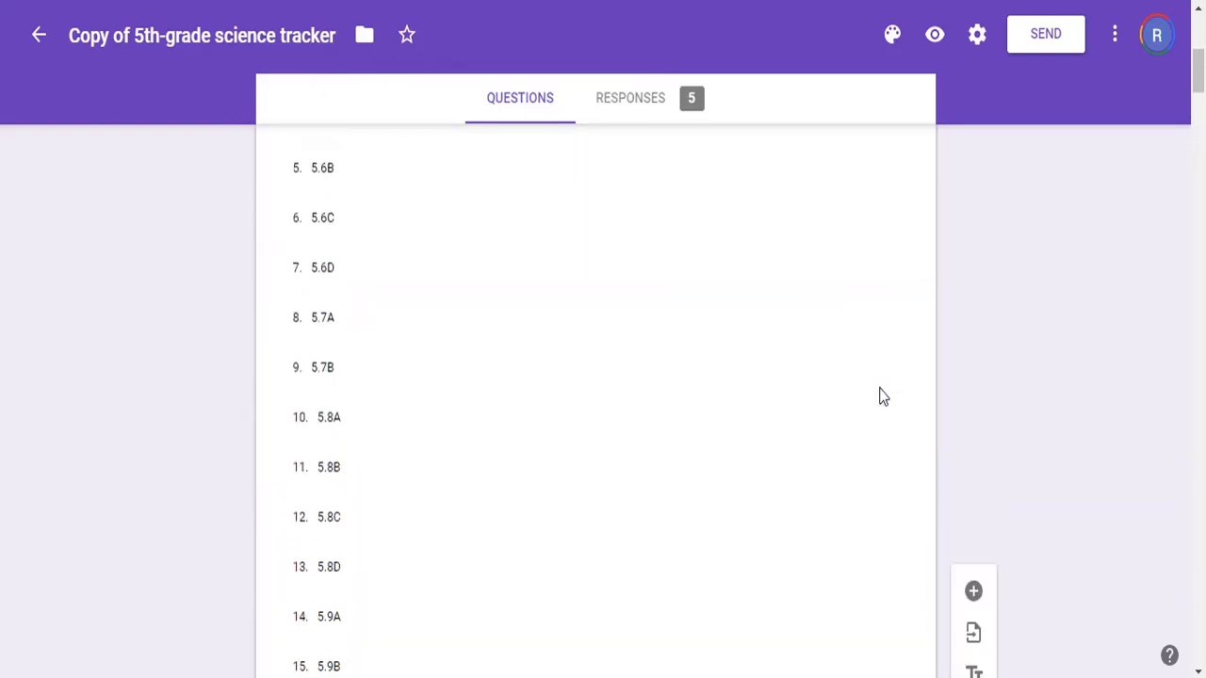
click(880, 329)
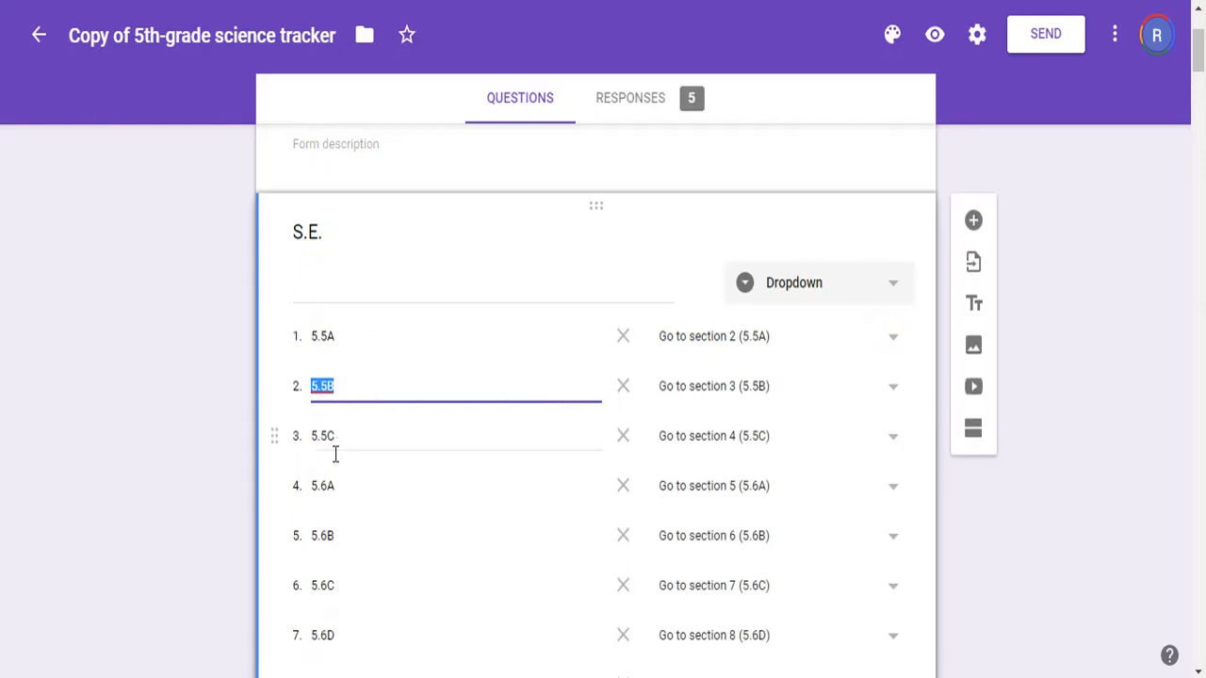
scroll(333, 455, down, 10)
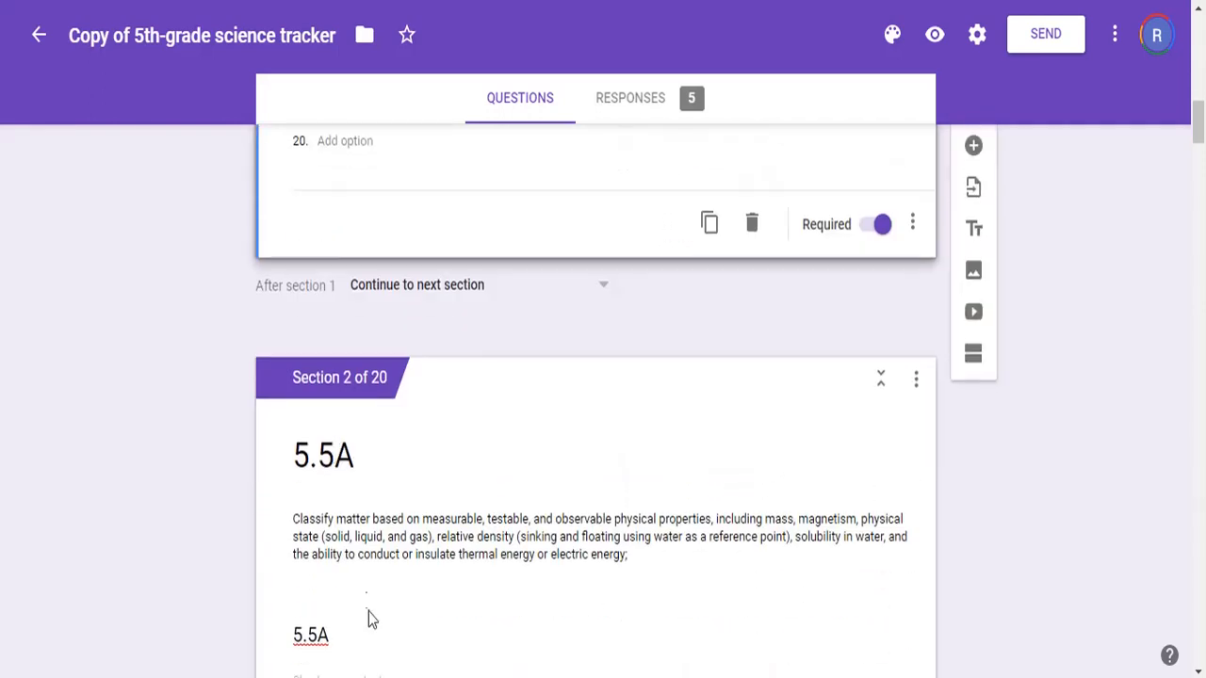
scroll(641, 530, up, 10)
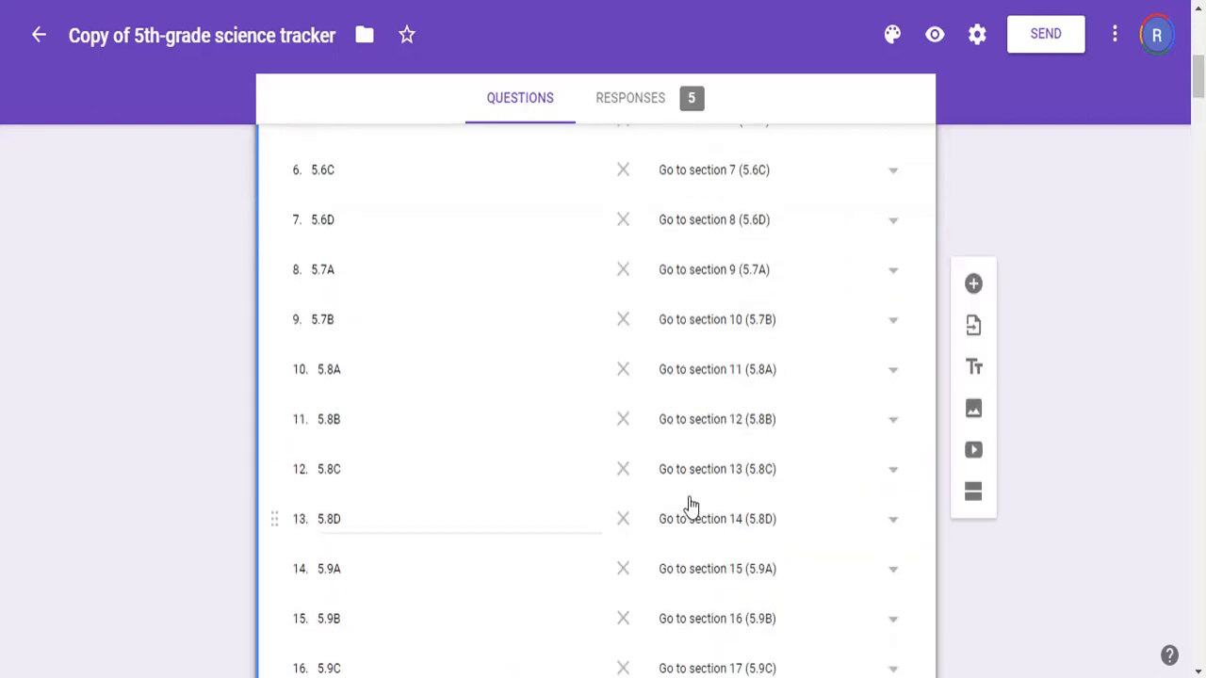
scroll(713, 356, up, 4)
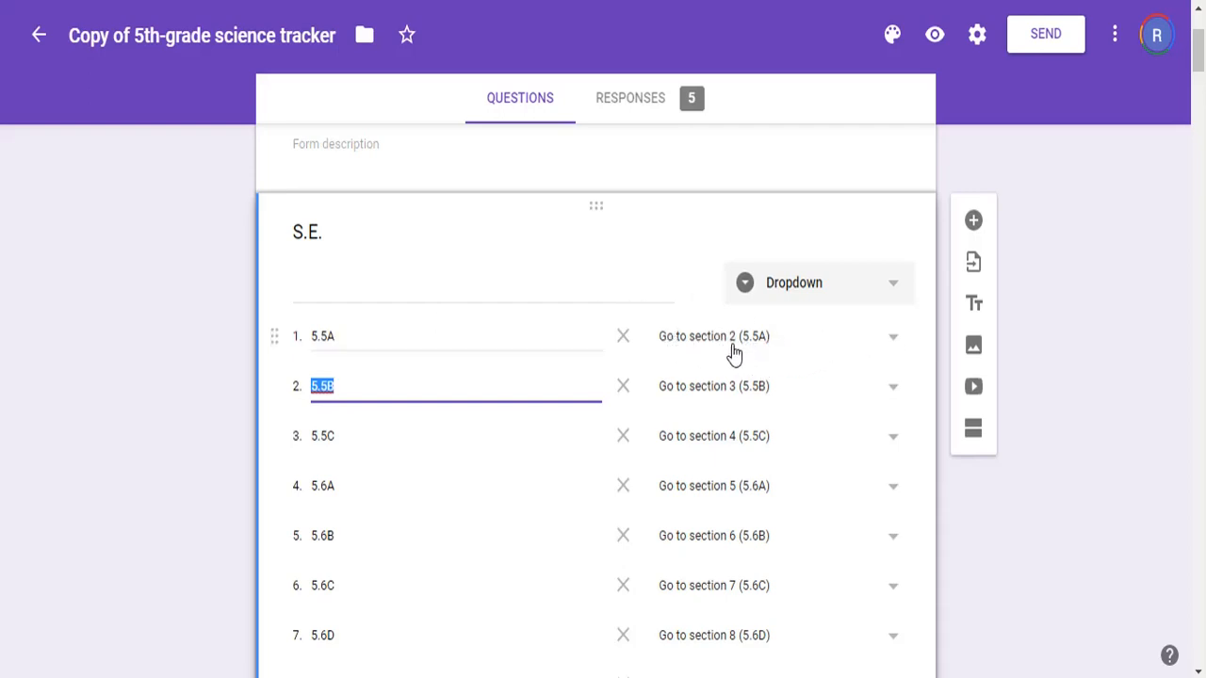
scroll(870, 382, down, 10)
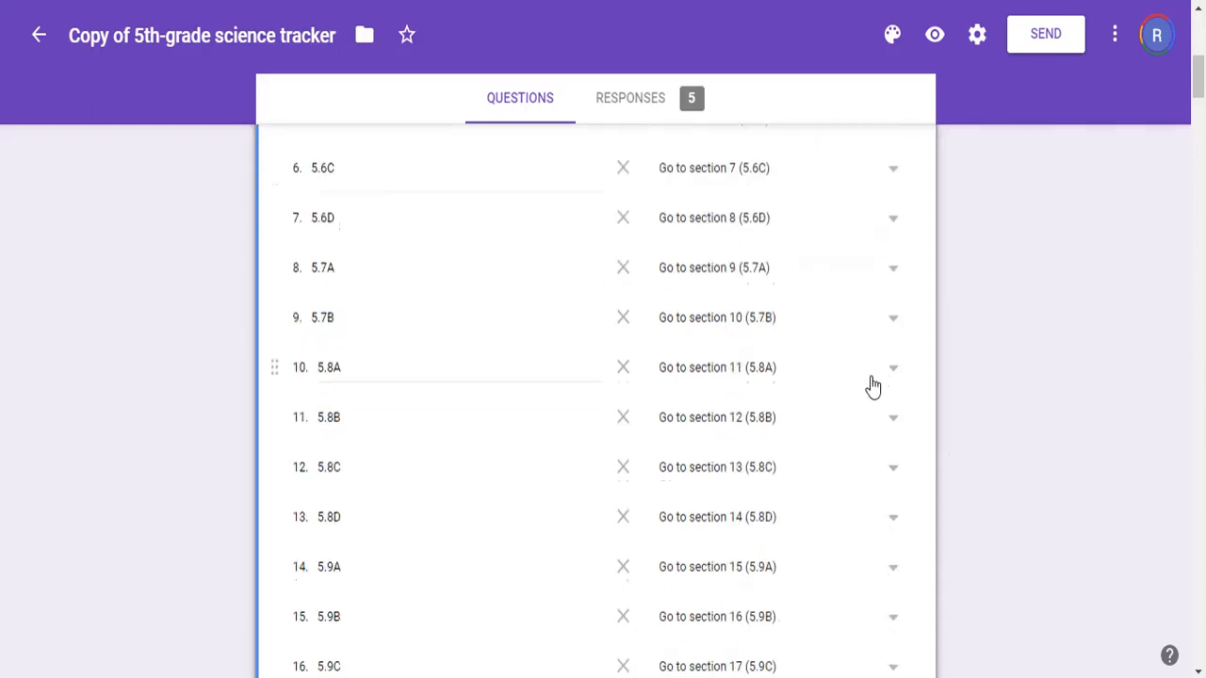
scroll(872, 384, up, 1)
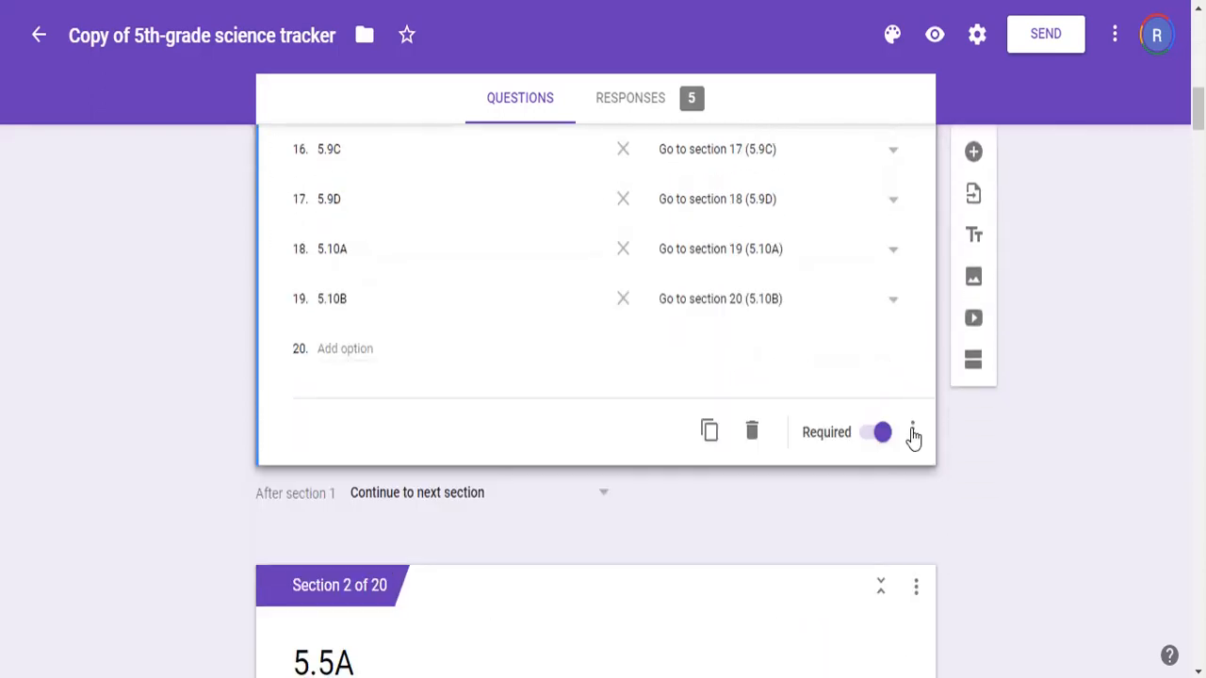
scroll(914, 437, down, 1)
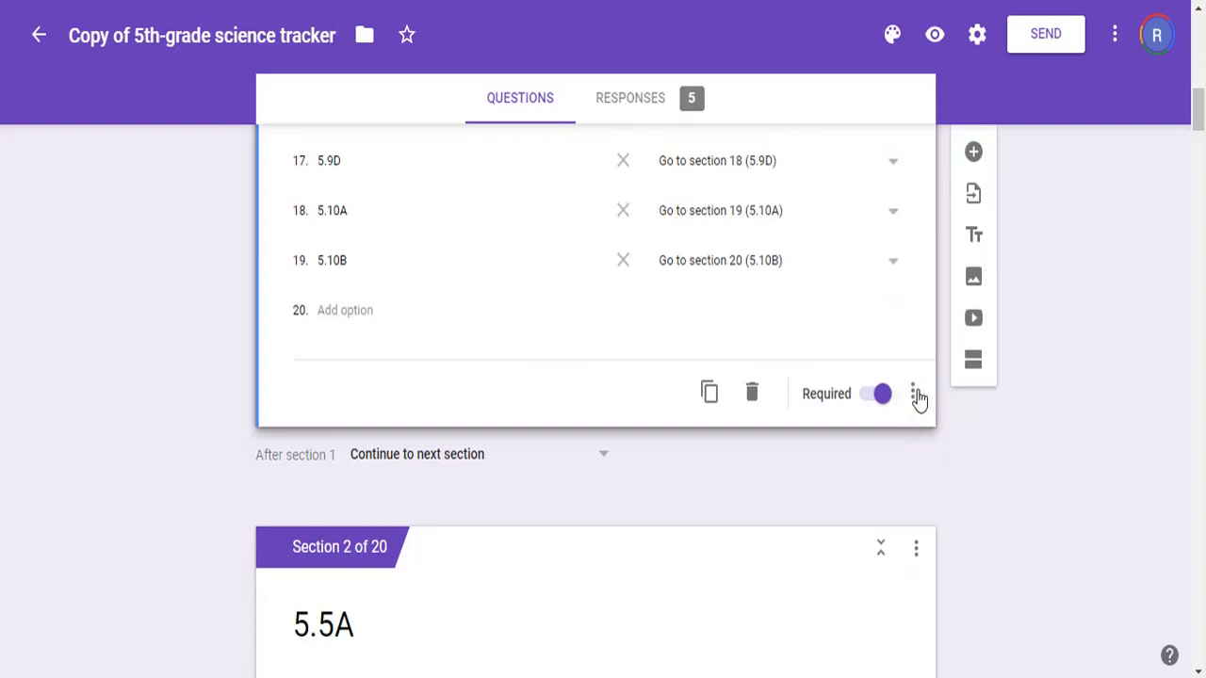
- Check the S.E. question's additional settings for Go to section based on answer, along with its section targets
click(914, 394)
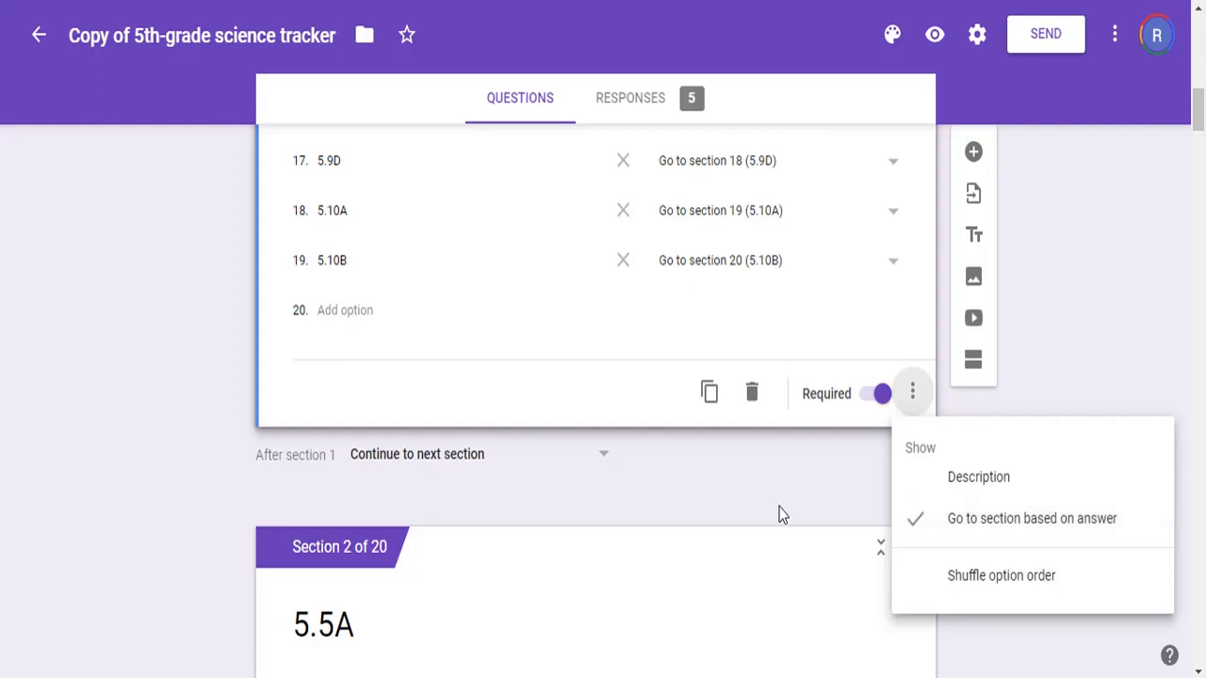
scroll(782, 514, up, 2)
scroll(781, 514, up, 10)
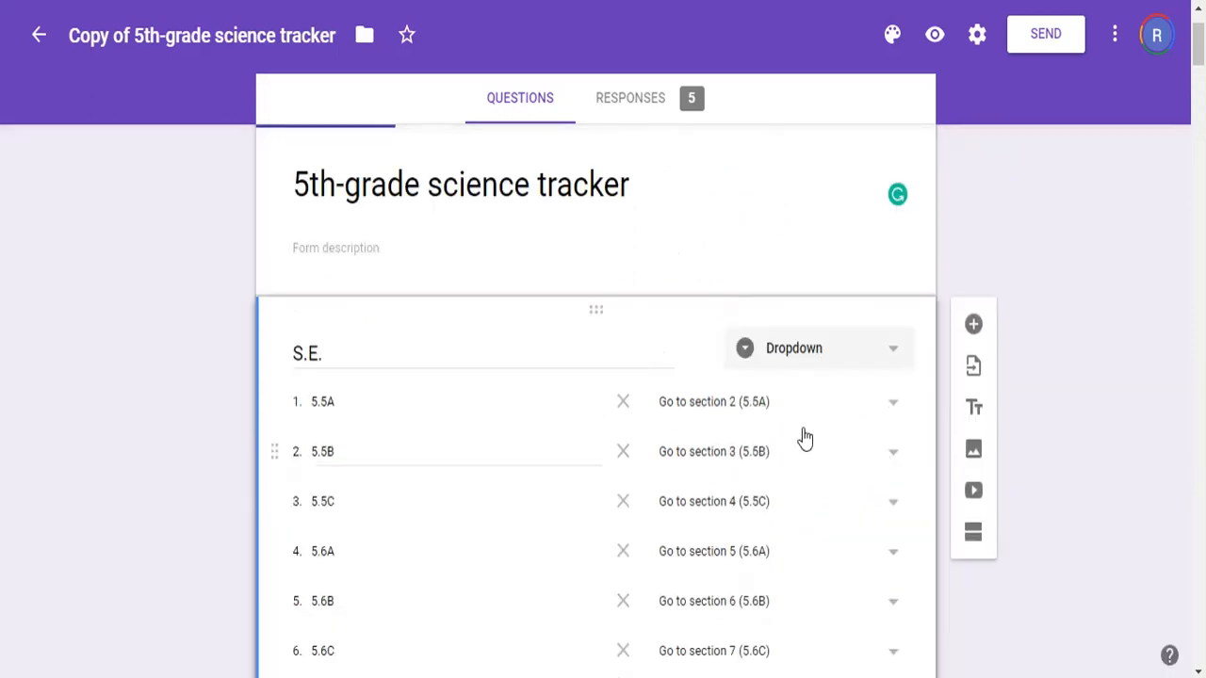
scroll(802, 436, down, 1)
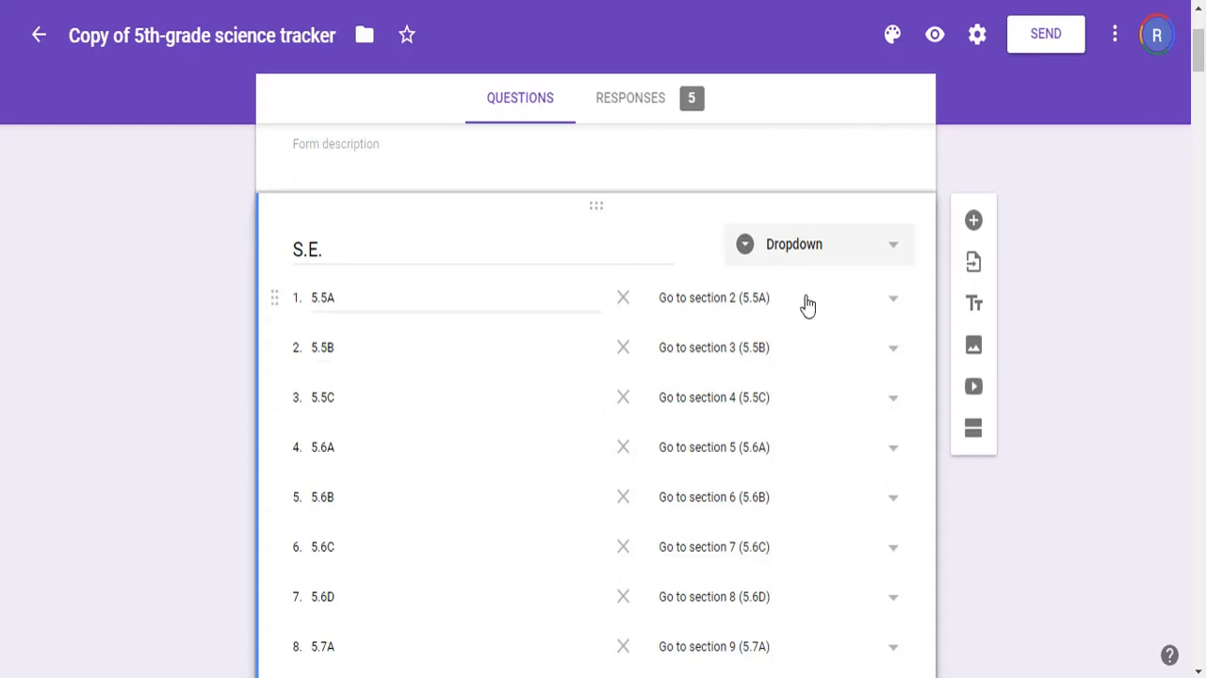
scroll(808, 304, down, 13)
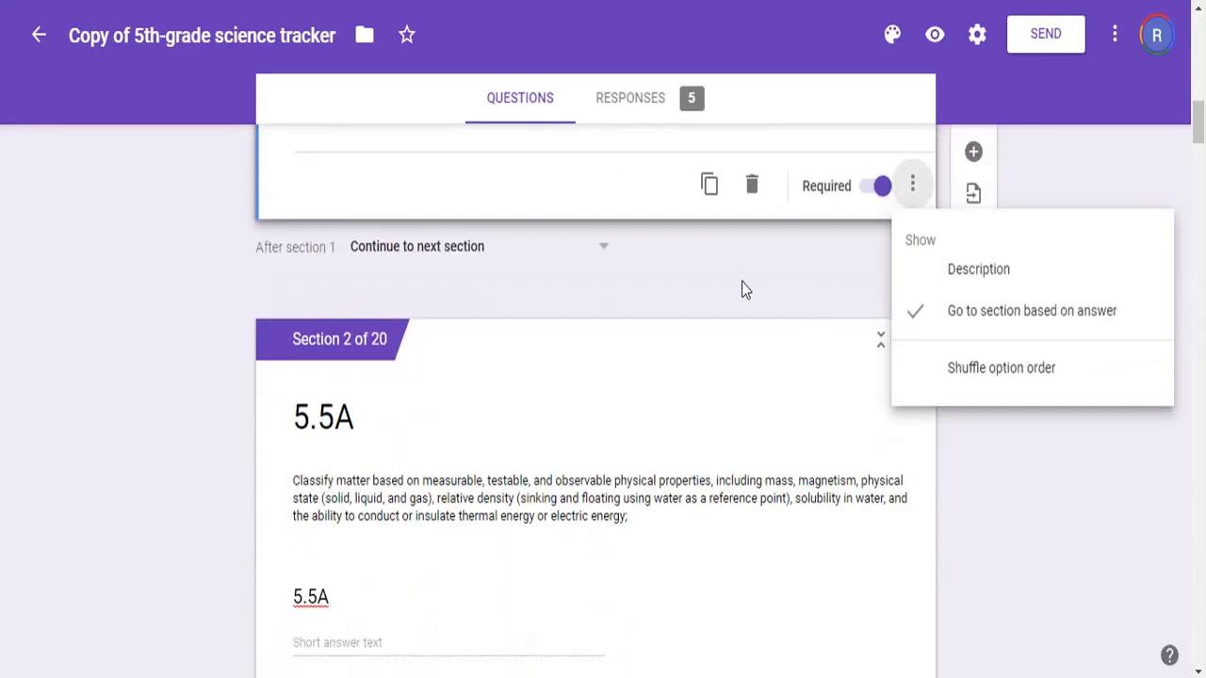
click(781, 274)
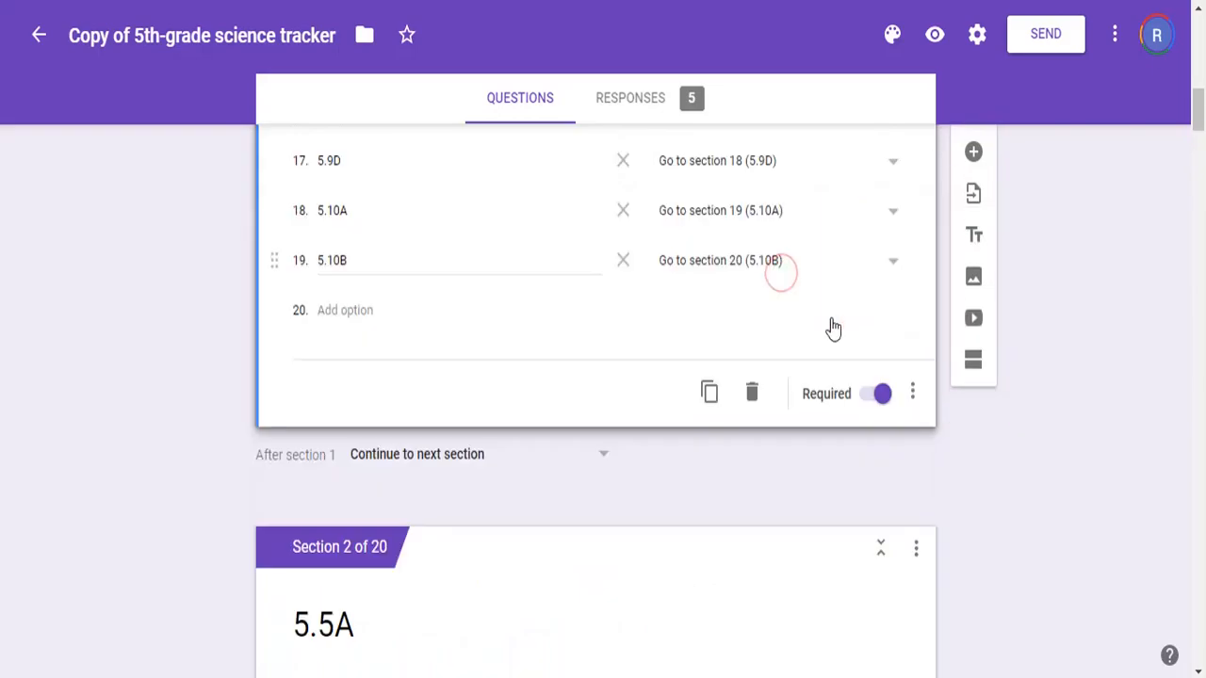
- Submit a response in the live form, choosing 5.5A for S.E. and entering 100 as the answer
click(575, 0)
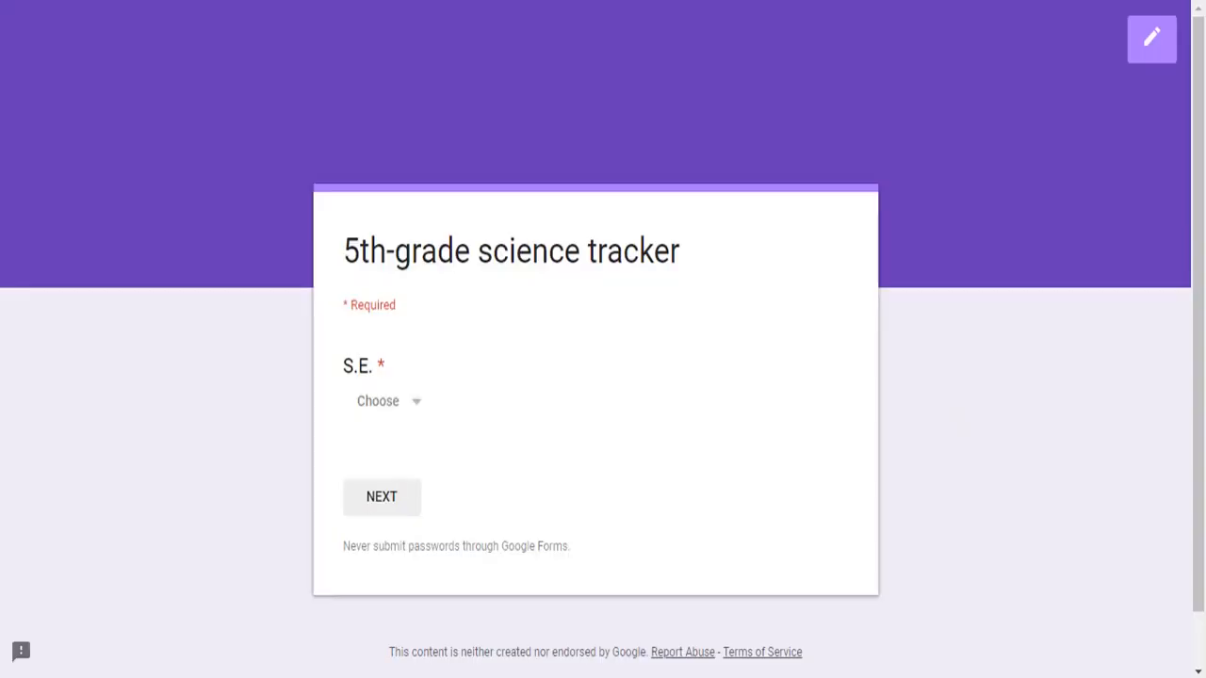
click(416, 407)
click(367, 121)
click(368, 515)
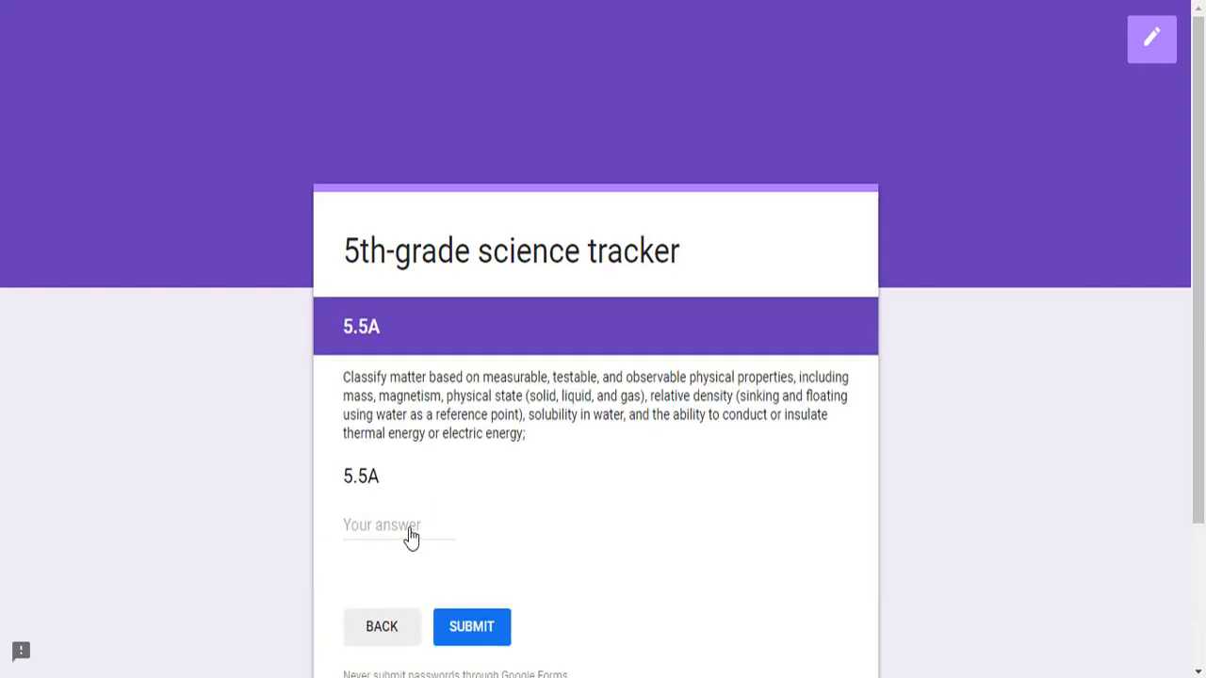
click(408, 524)
text(100)
click(472, 630)
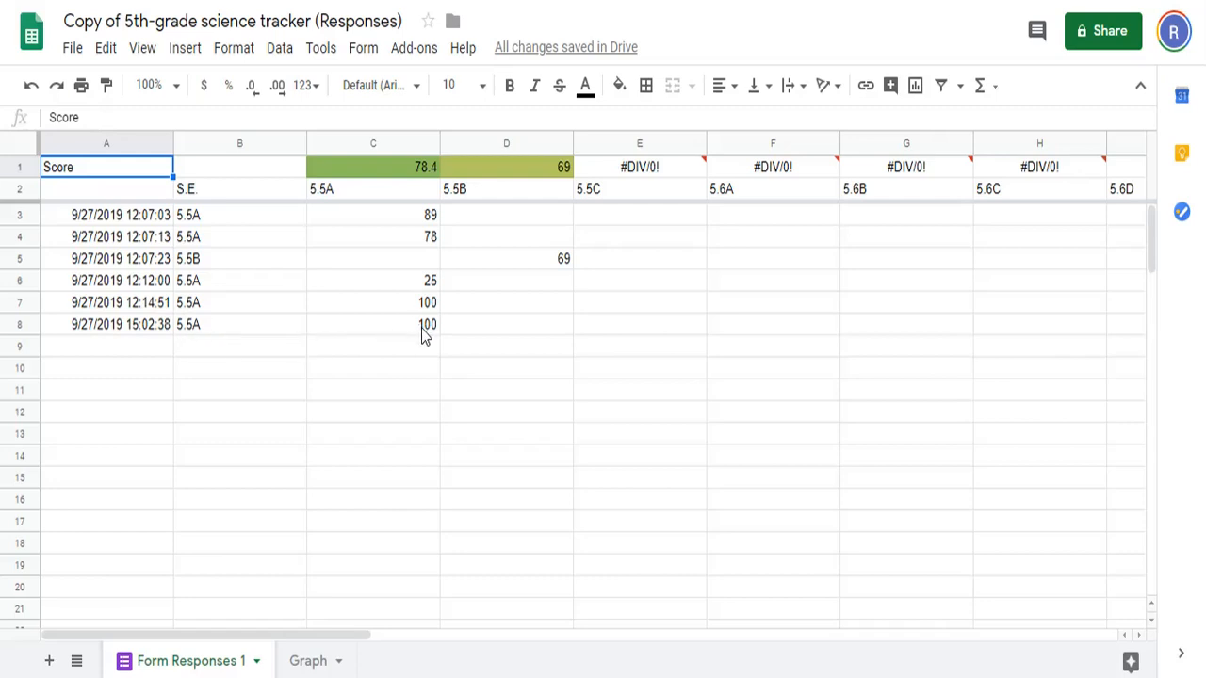
- Inspect the score cell above the 5.5A column in the form's responses spreadsheet
click(416, 175)
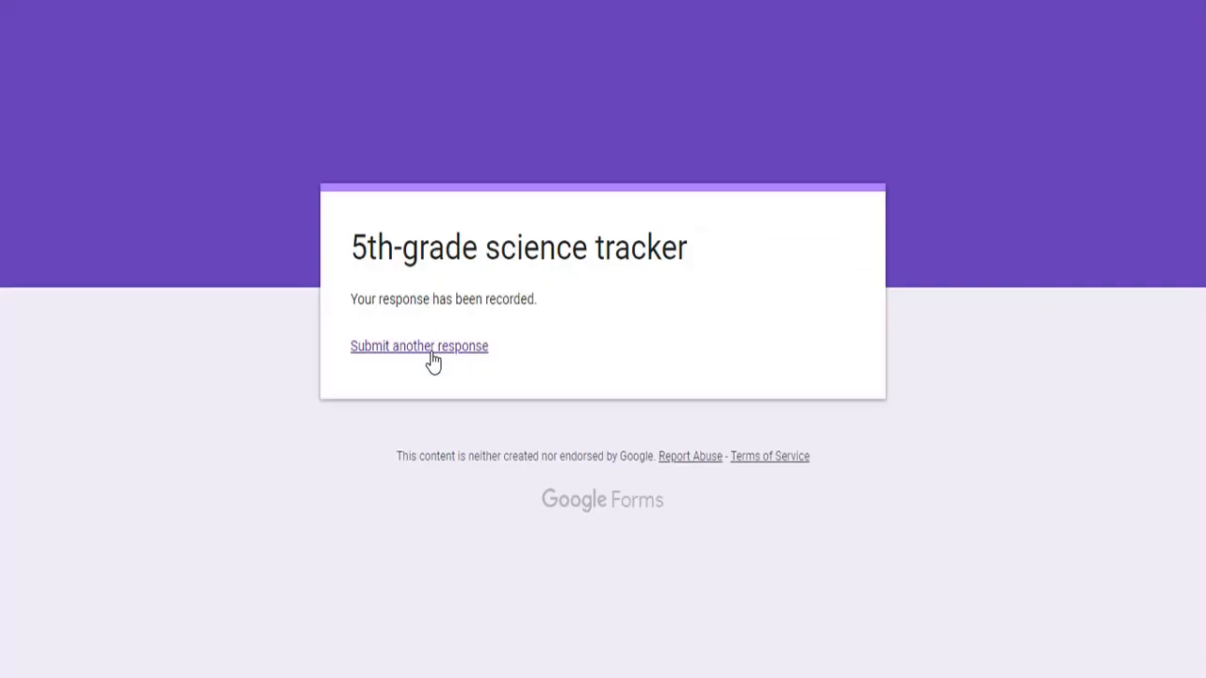
- Submit another response in the live form, choosing 5.5A for S.E. and entering 95 as the answer
click(429, 350)
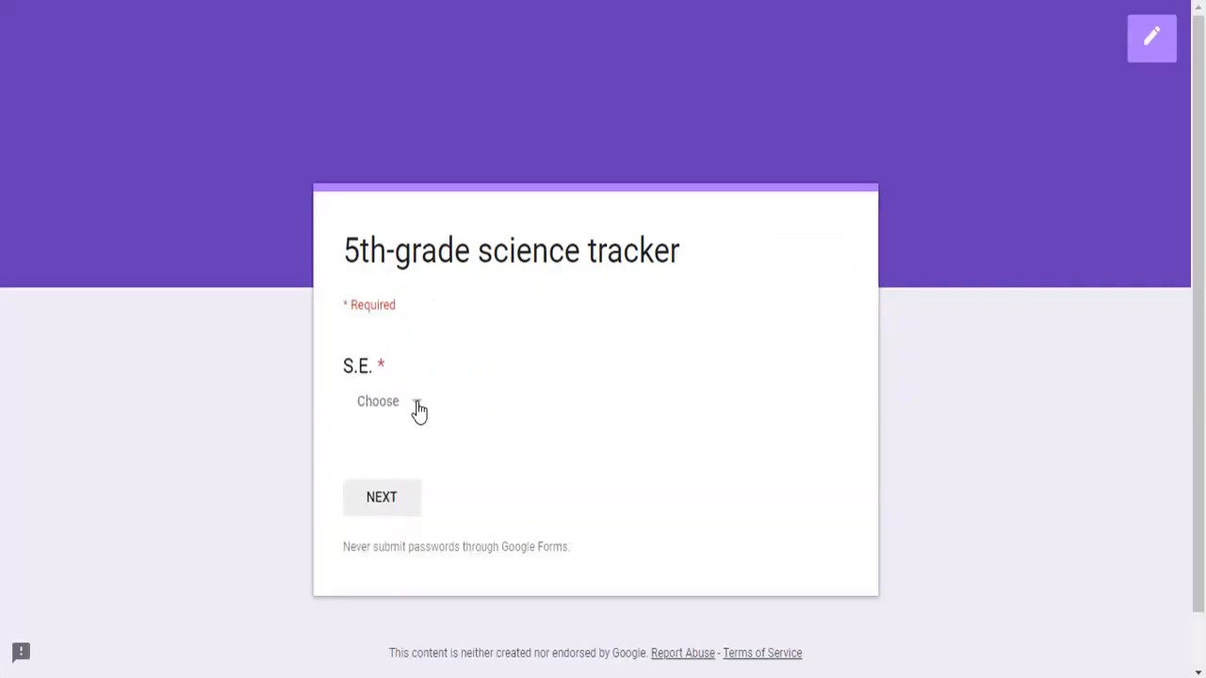
click(418, 411)
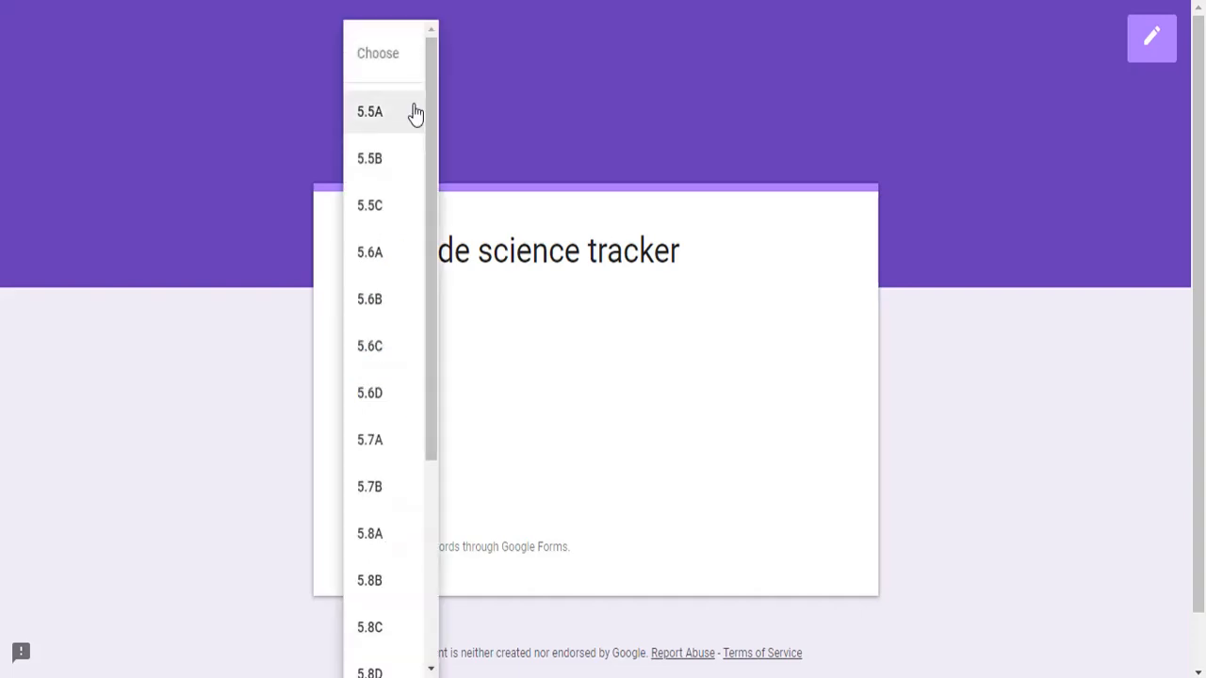
click(384, 121)
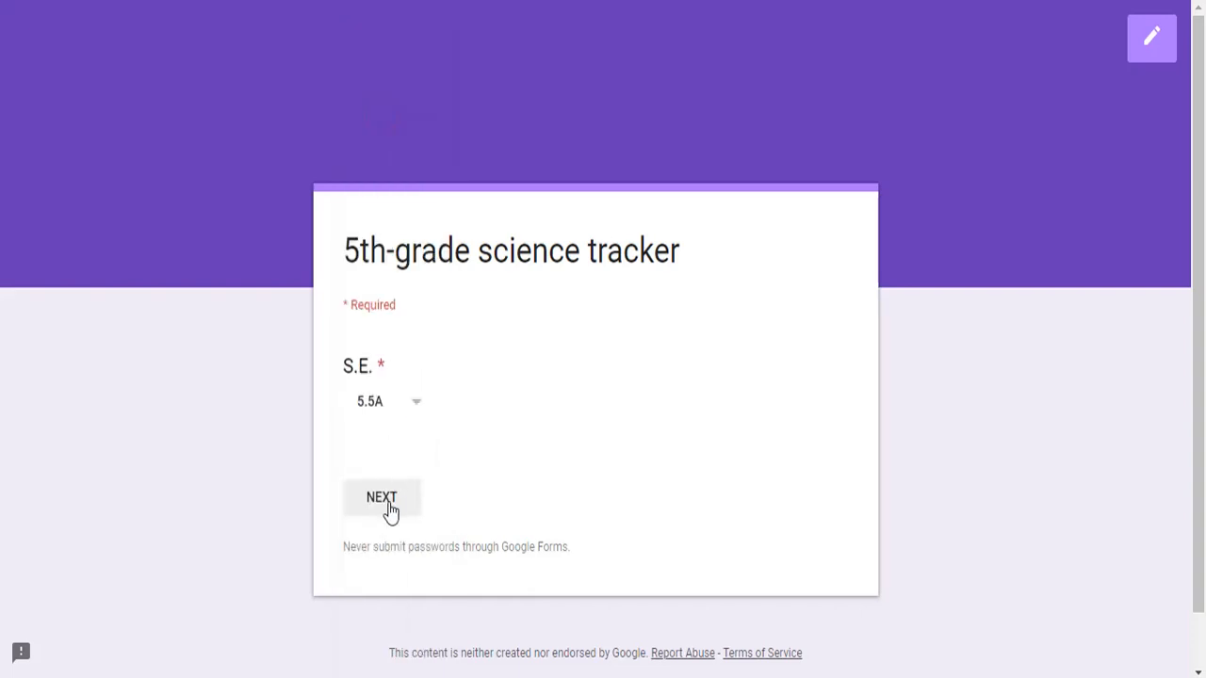
click(389, 507)
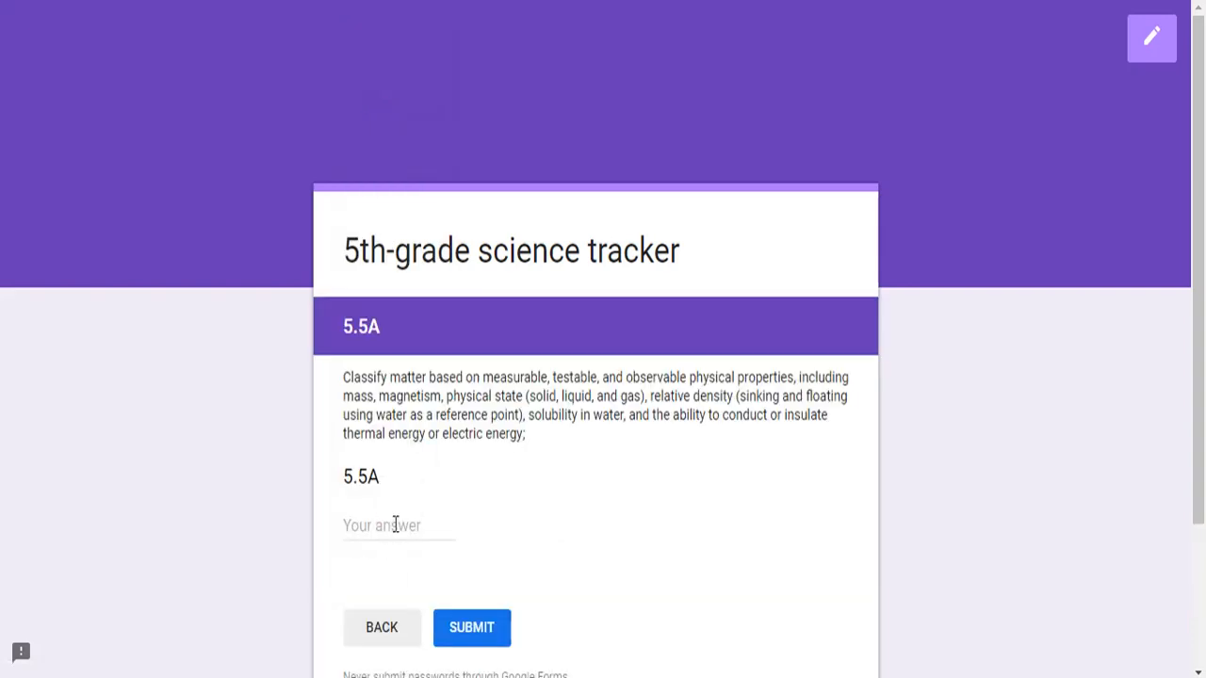
click(396, 525)
text(95)
click(463, 634)
- Switch to the responses spreadsheet, check the 5.5A average and new response row, and view the Graph sheet
key(ctrl+Tab)
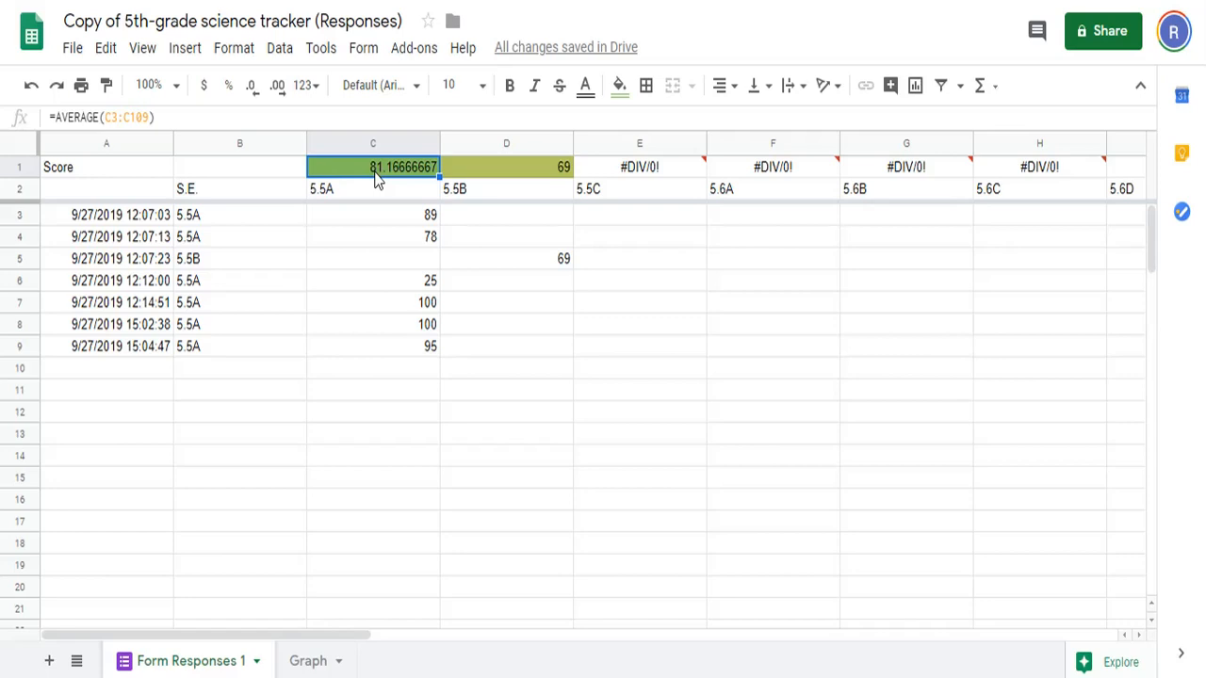
mouse_move(349, 643)
mouse_down()
mouse_move(648, 657)
mouse_move(353, 640)
mouse_up()
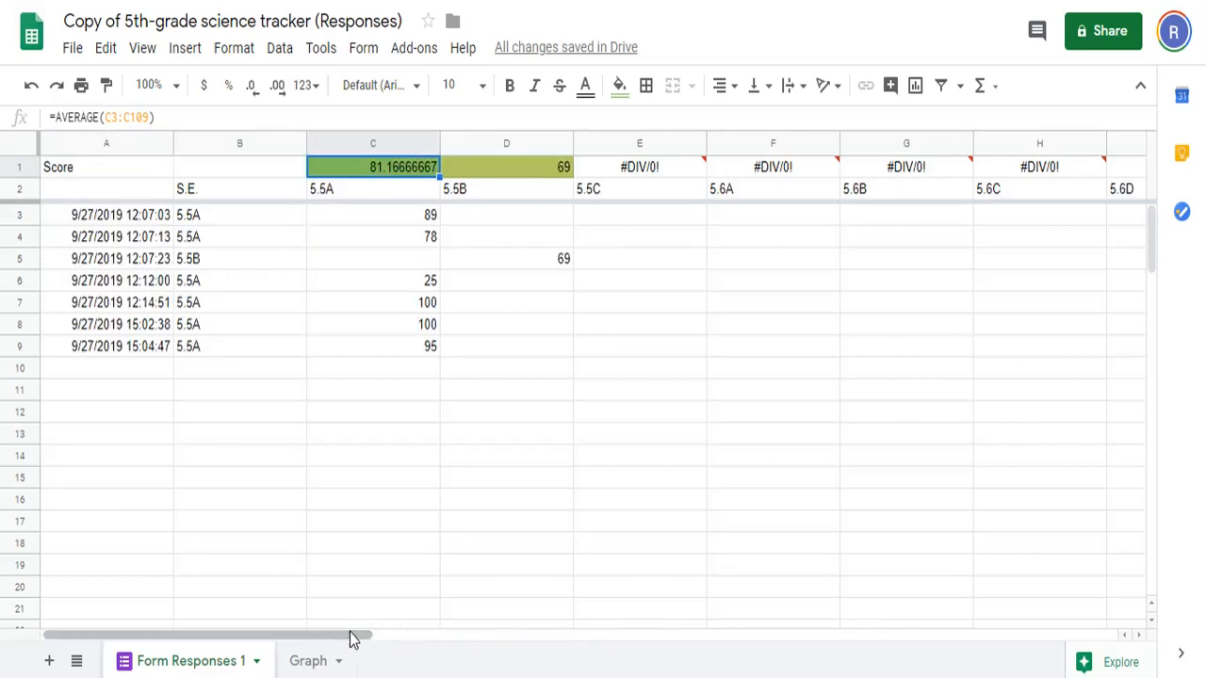
click(308, 663)
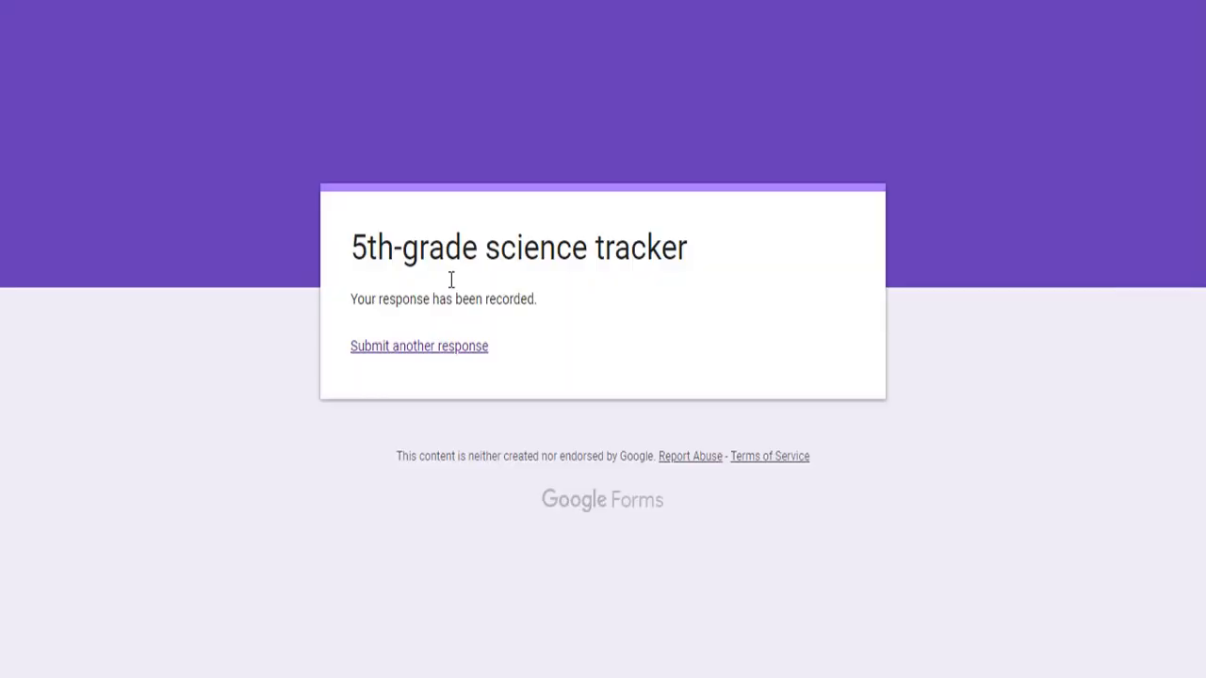
- Submit one more response in the live form, choosing 5.5A for S.E. and entering 25 as the answer
click(432, 345)
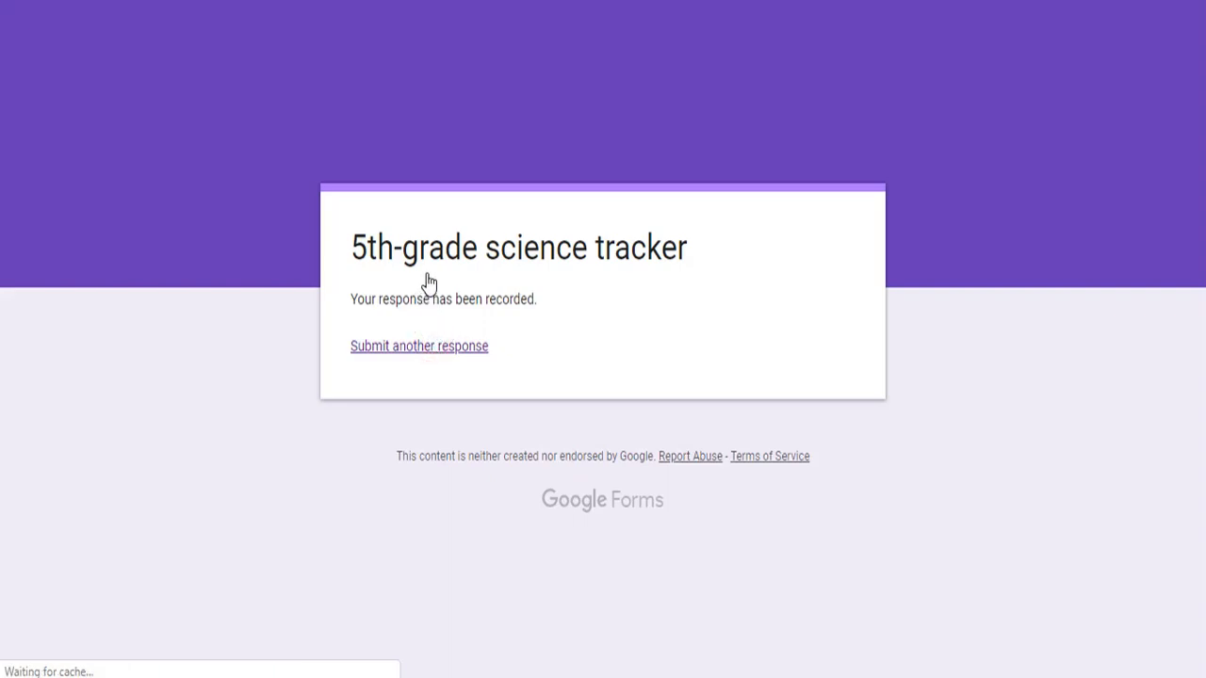
click(415, 405)
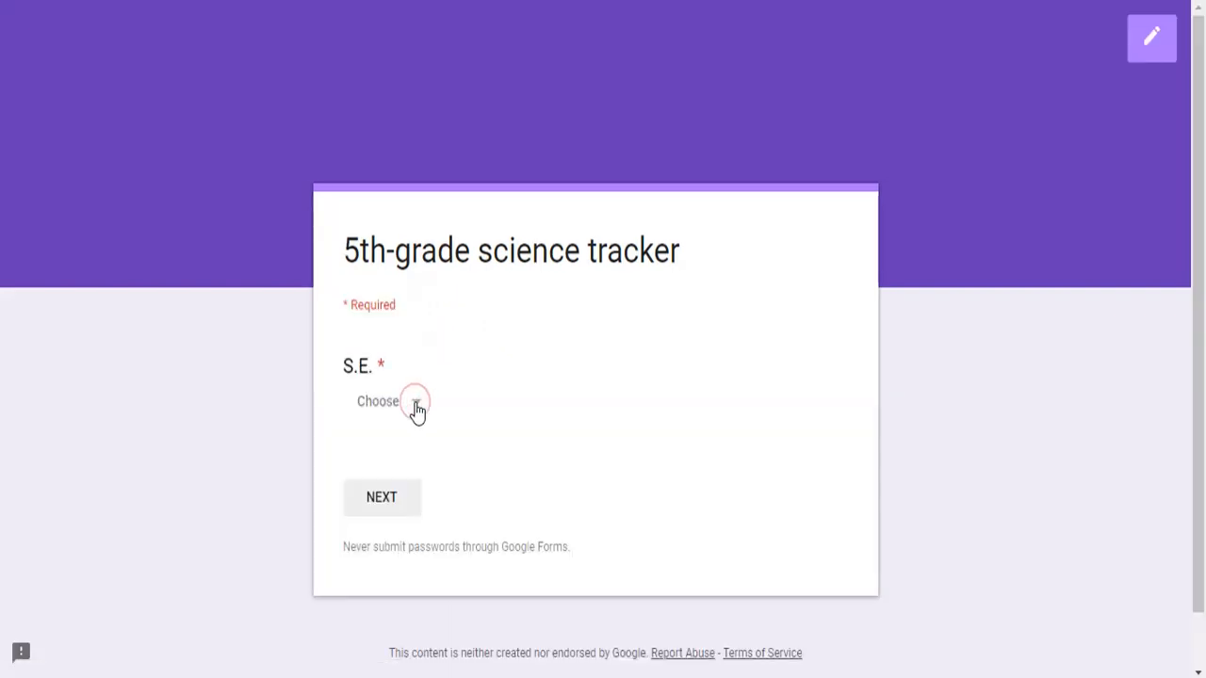
click(398, 127)
click(398, 500)
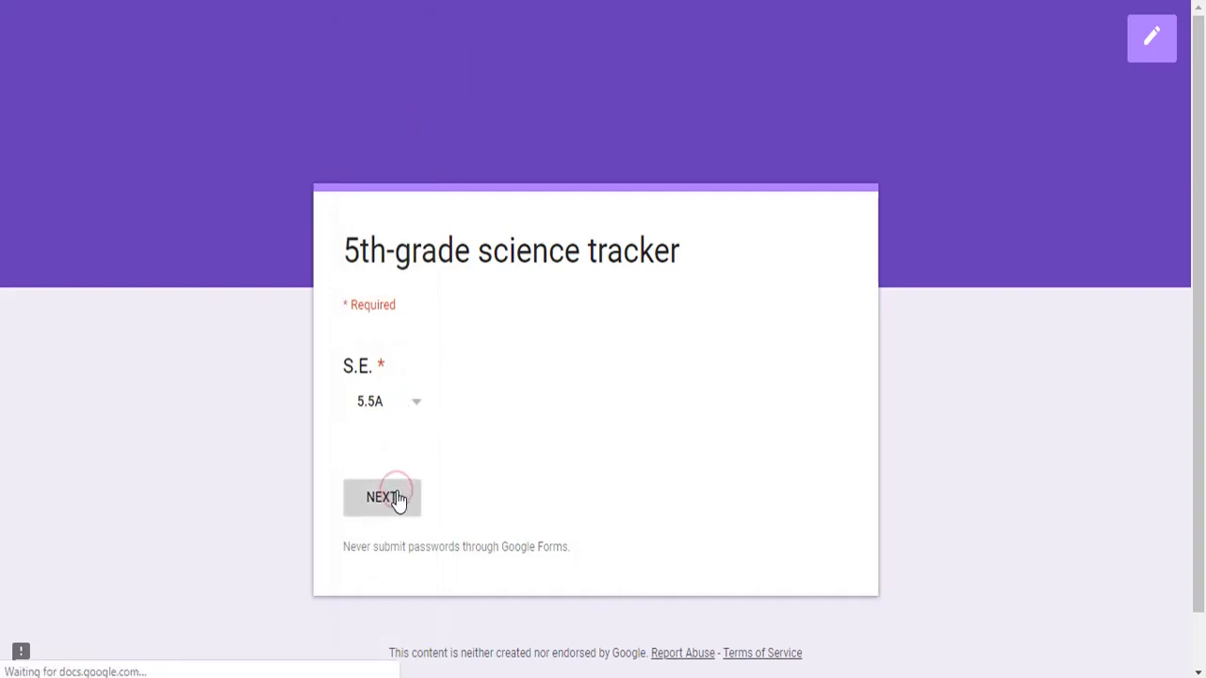
click(399, 528)
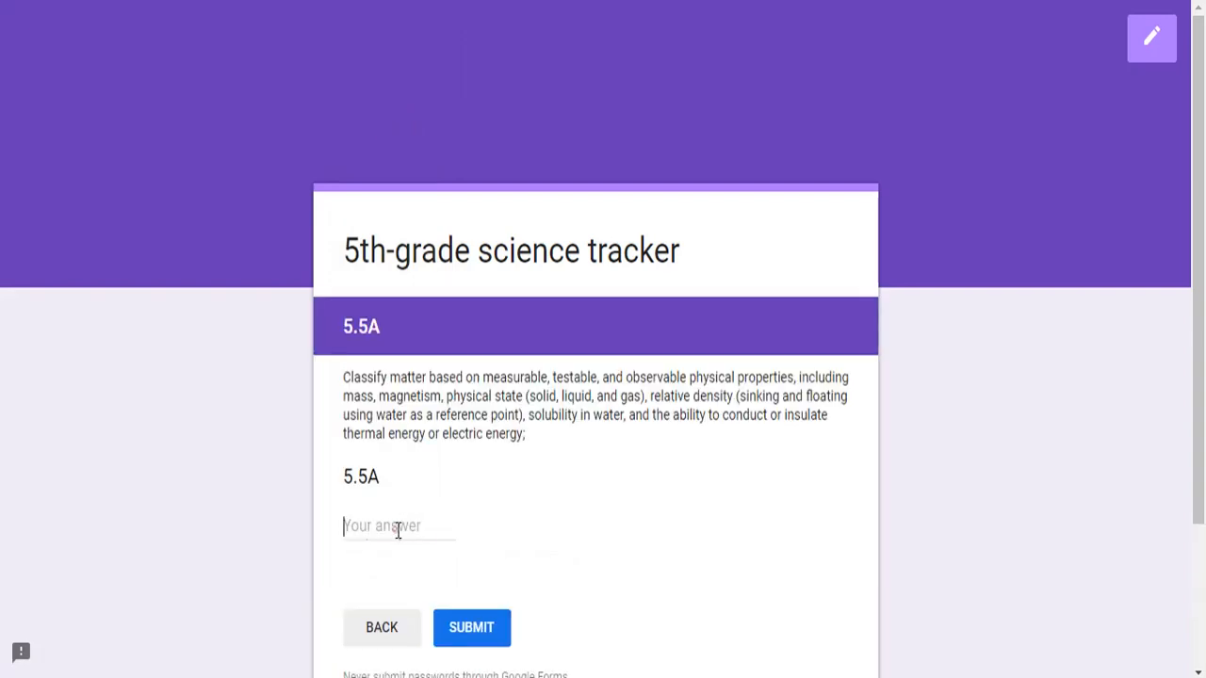
text(25)
click(481, 623)
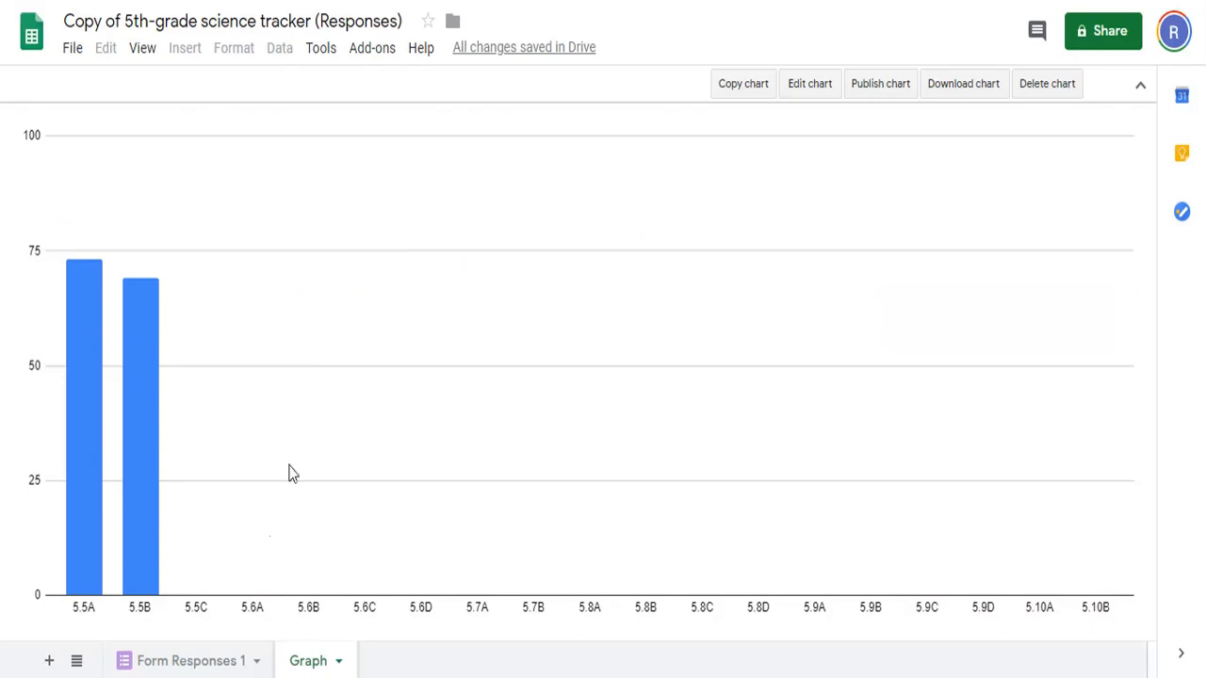
- Compare the 5.5A average in Form Responses 1 with the 5.5A and 5.5B bars on the Graph sheet
click(209, 654)
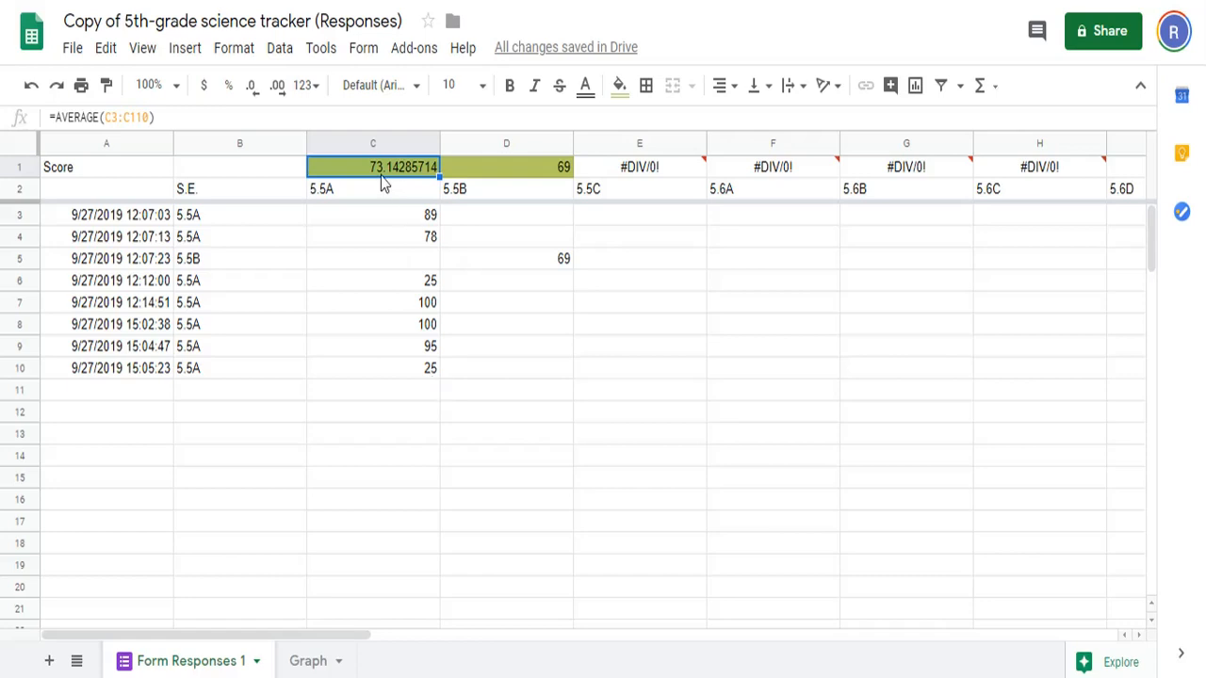
click(311, 661)
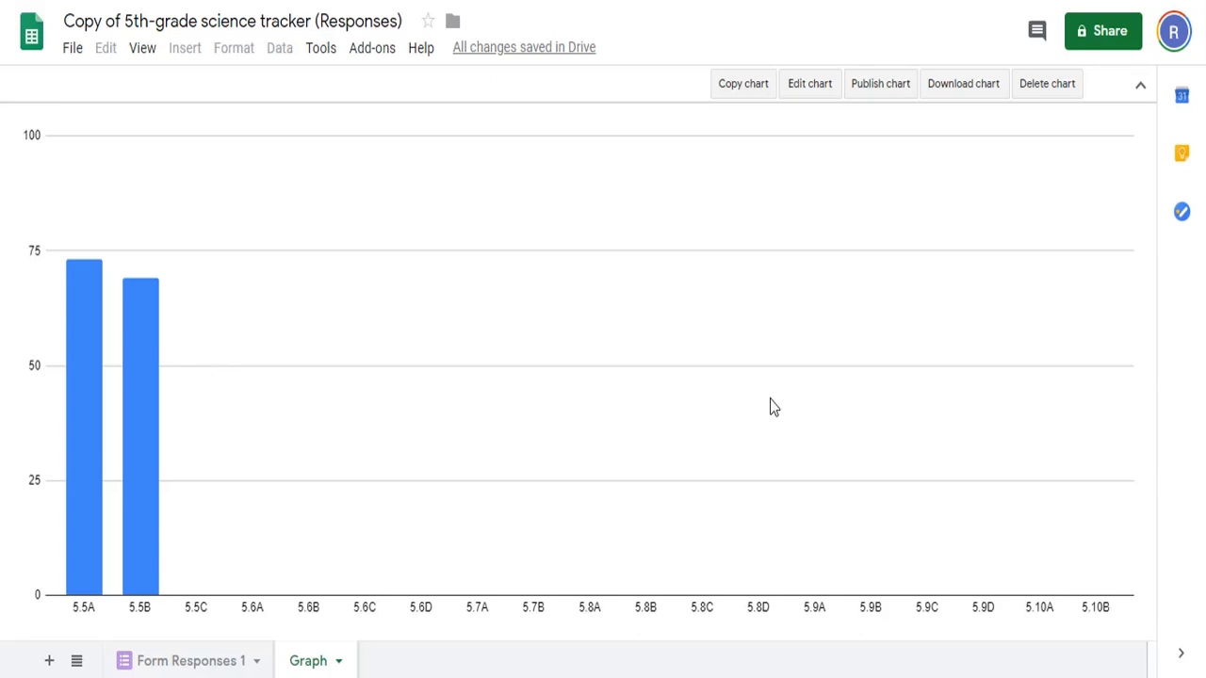
mouse_move(83, 399)
mouse_move(154, 418)
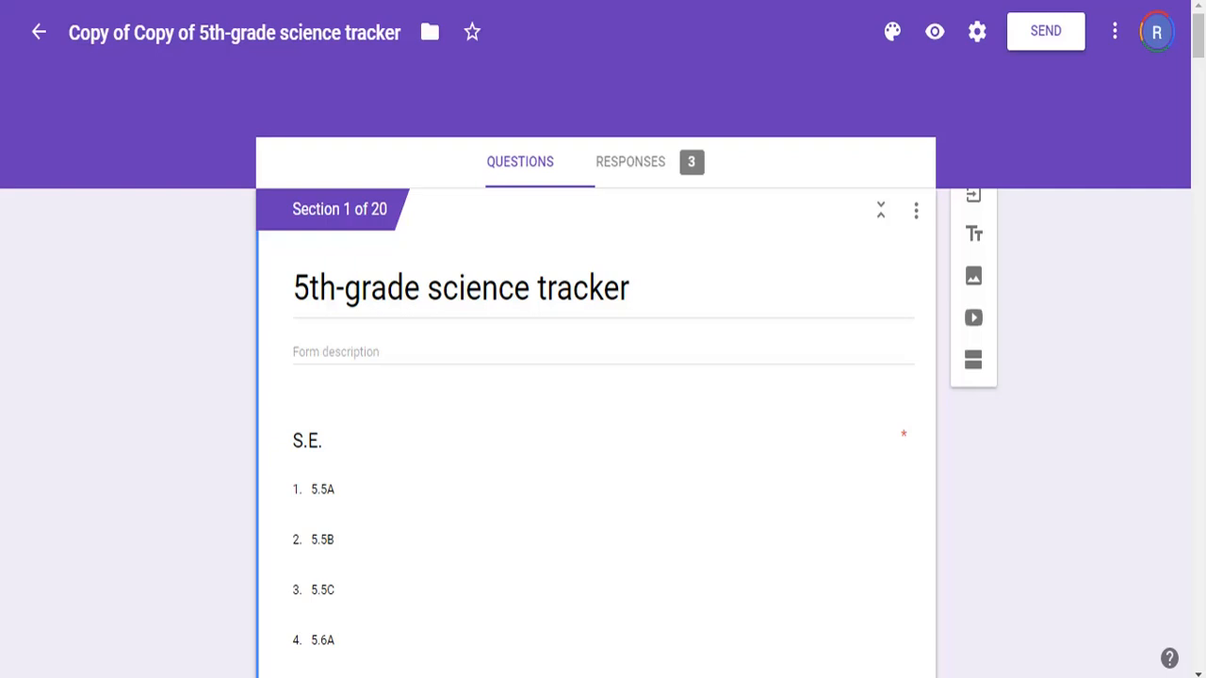
- Create a new spreadsheet as the destination for the copied science tracker form's responses
click(671, 176)
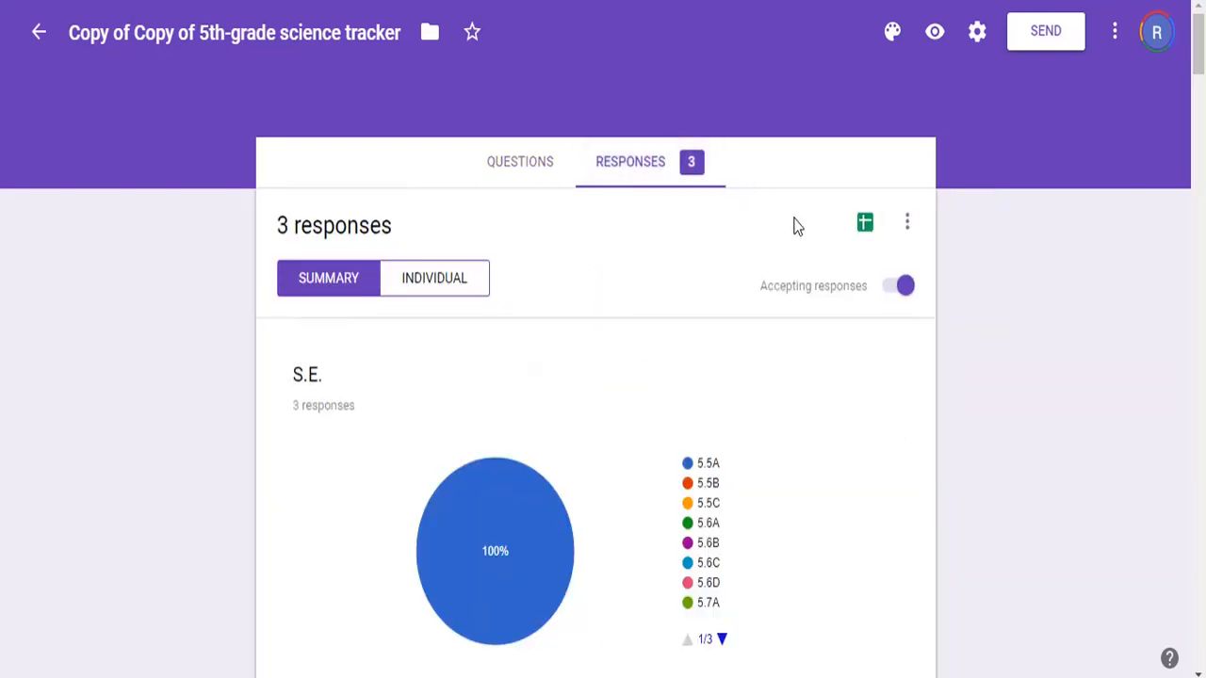
click(866, 226)
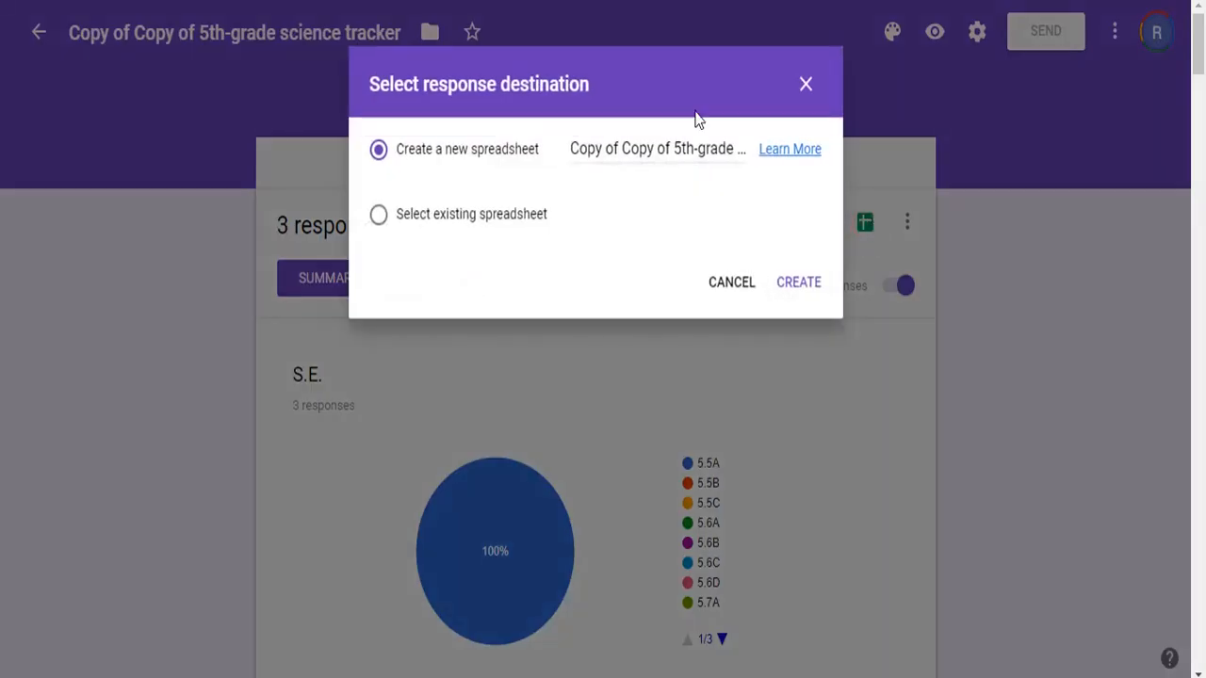
click(809, 280)
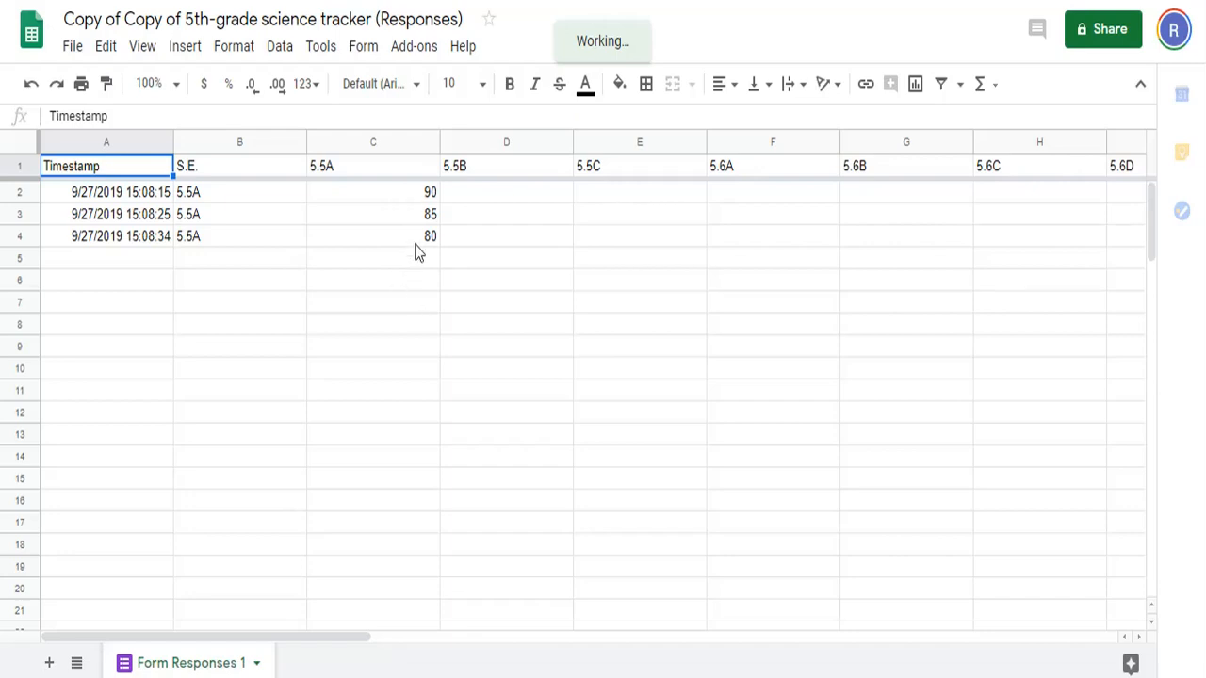
- Insert one empty row above the header row of the new responses sheet
click(19, 168)
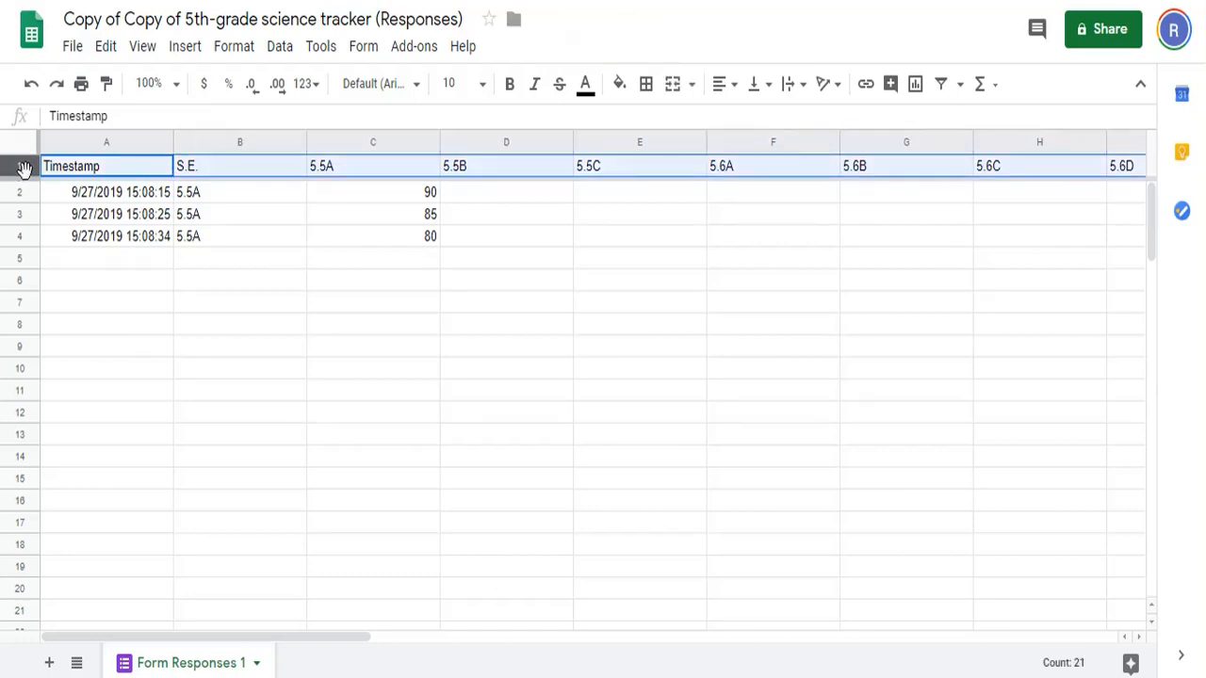
right_click(24, 168)
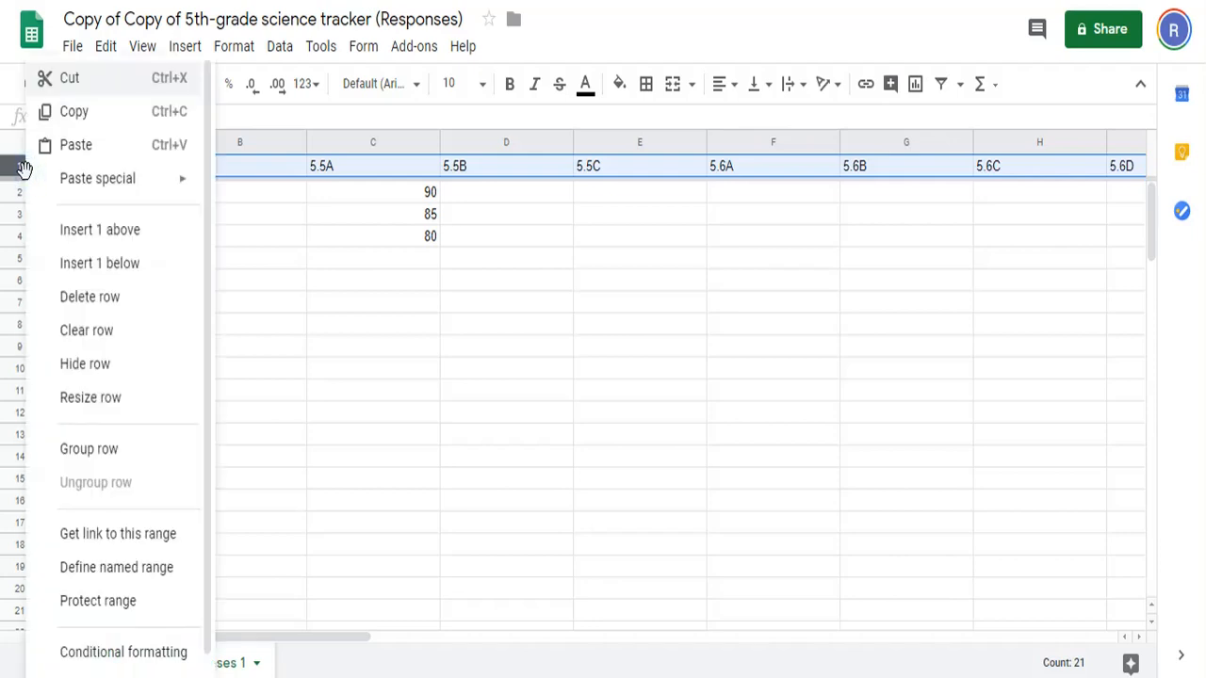
click(78, 231)
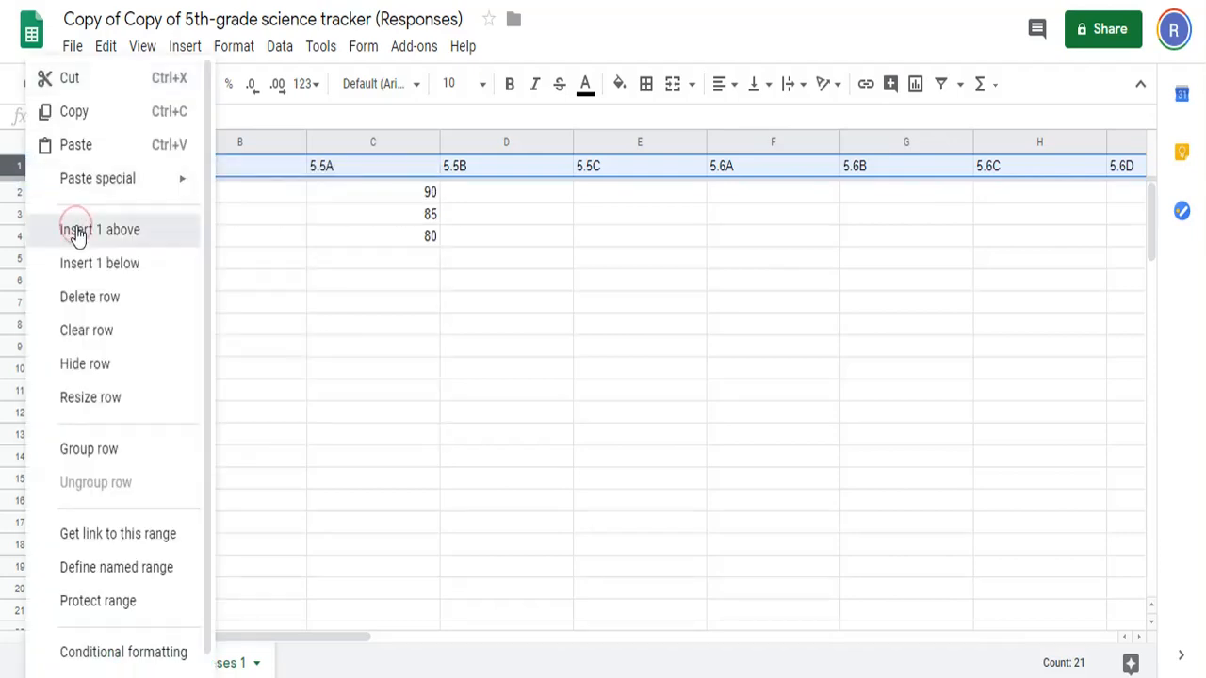
click(397, 259)
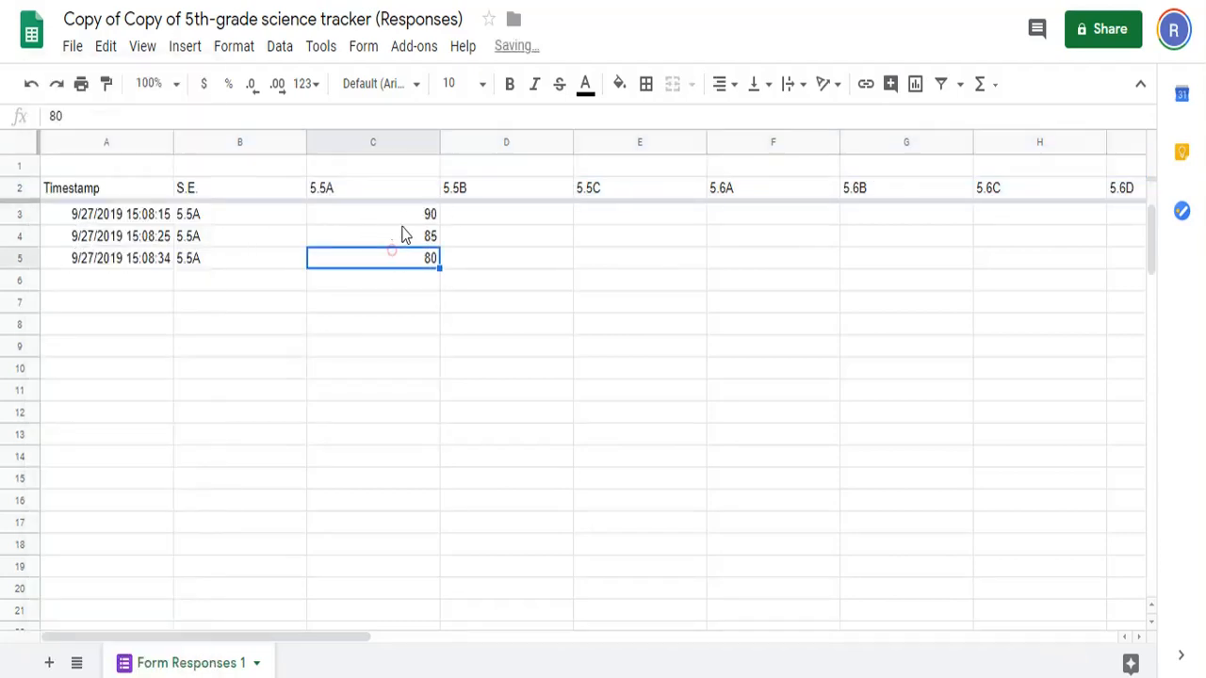
- Enter an AVERAGE formula in cell C1, above the 5.5A header, covering the range C3:C105
click(398, 172)
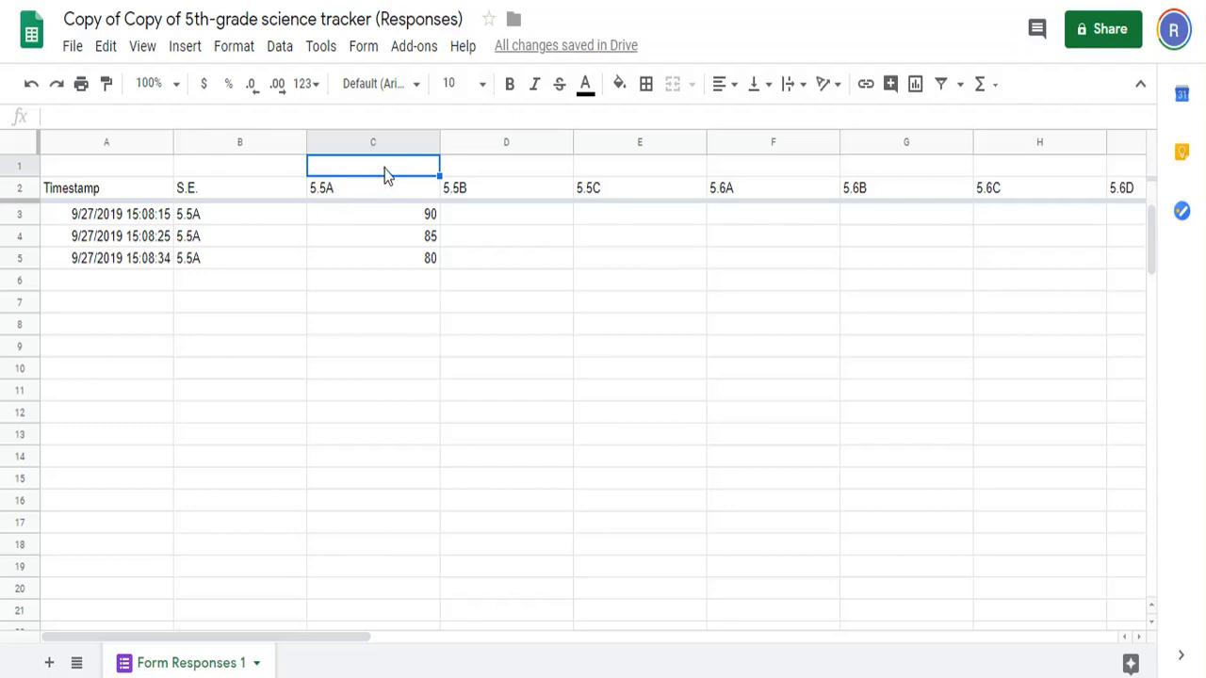
click(184, 47)
mouse_move(274, 496)
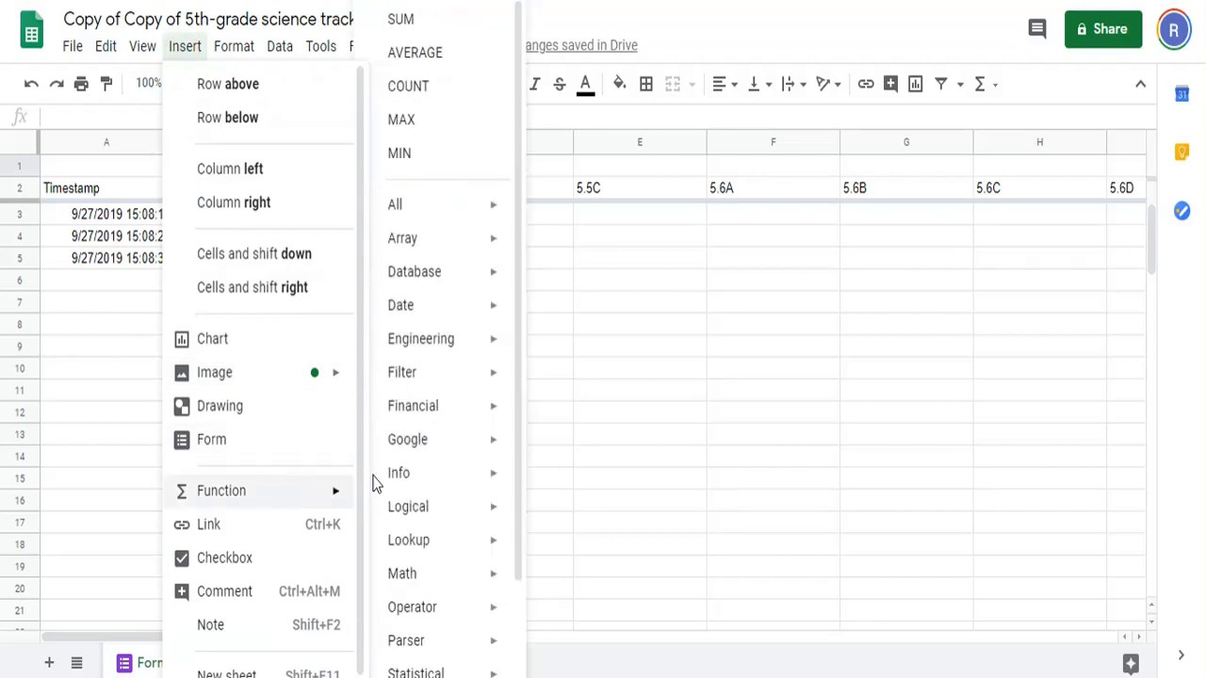
click(430, 56)
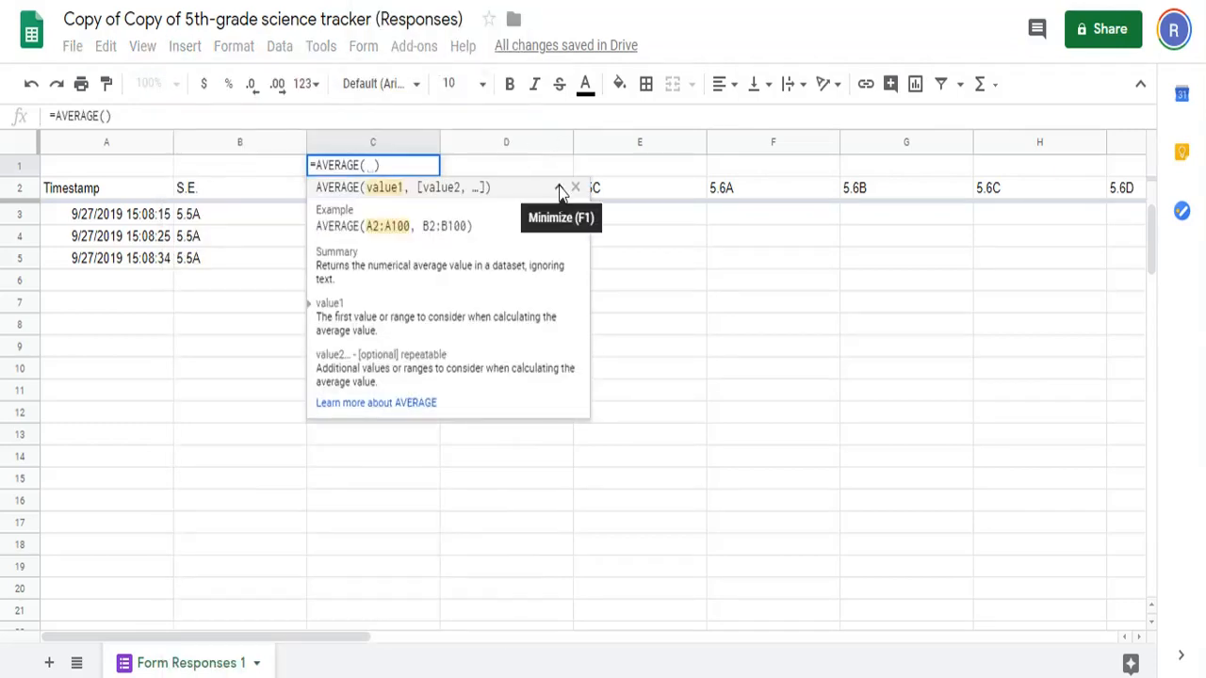
click(560, 191)
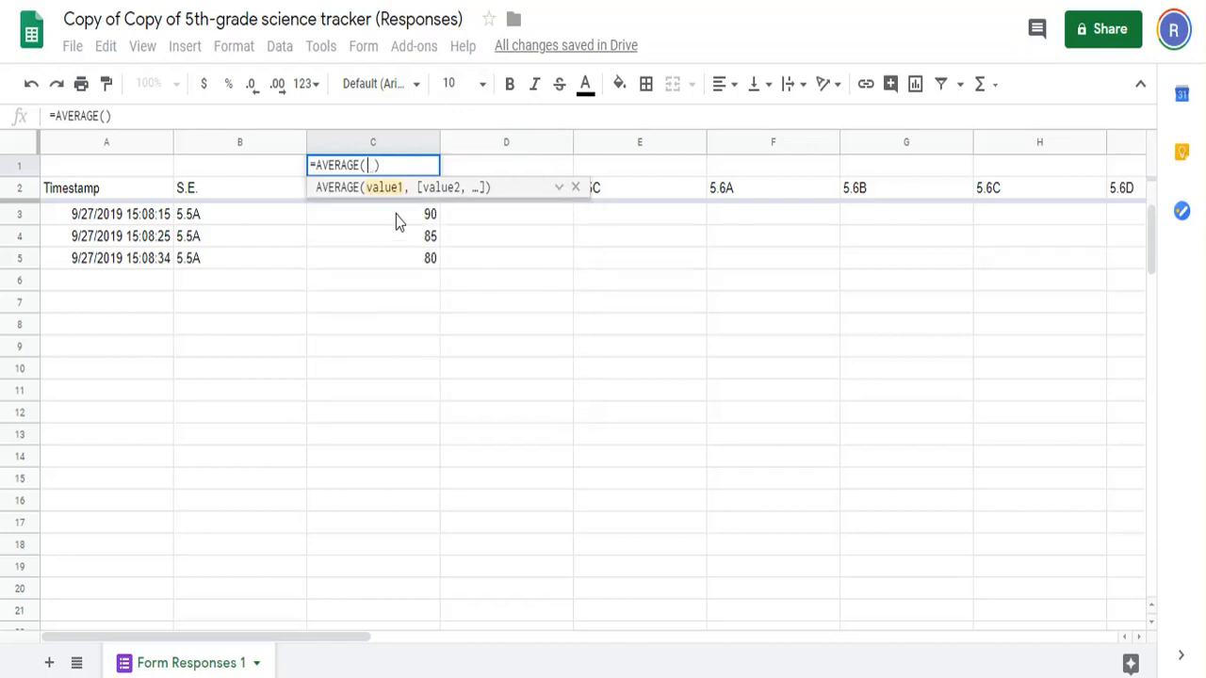
click(395, 215)
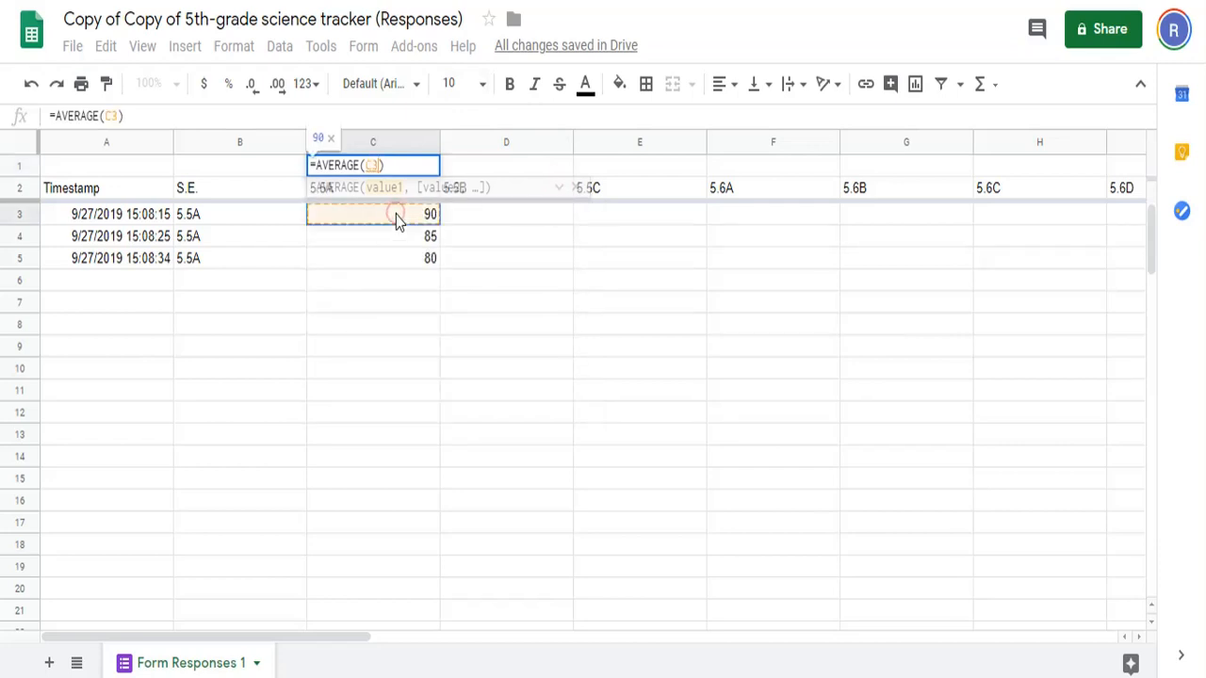
drag(1151, 243, 1157, 641)
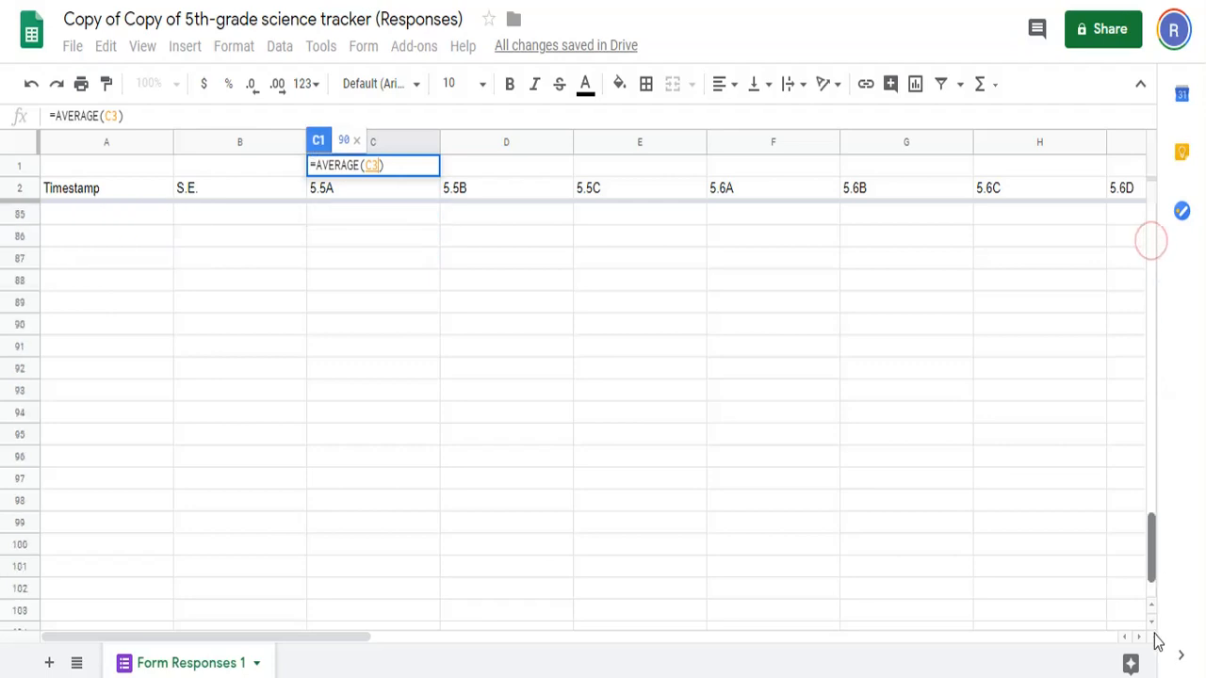
shift+click(384, 568)
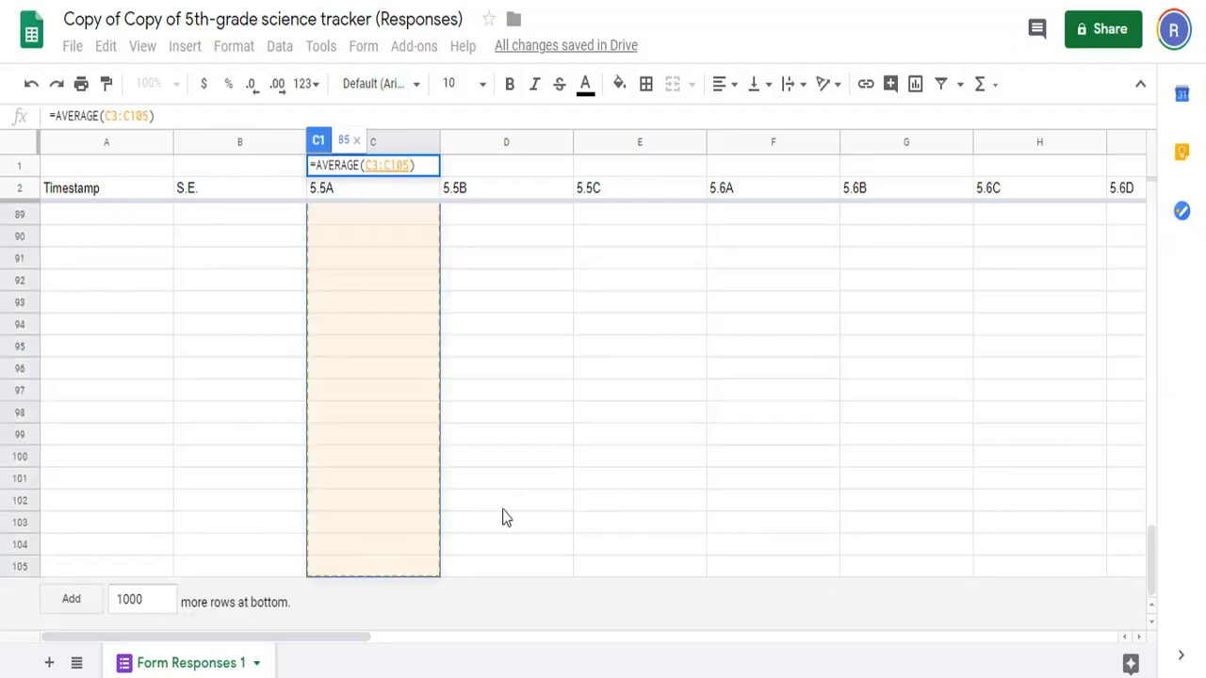
drag(1152, 566, 1140, 235)
key(Return)
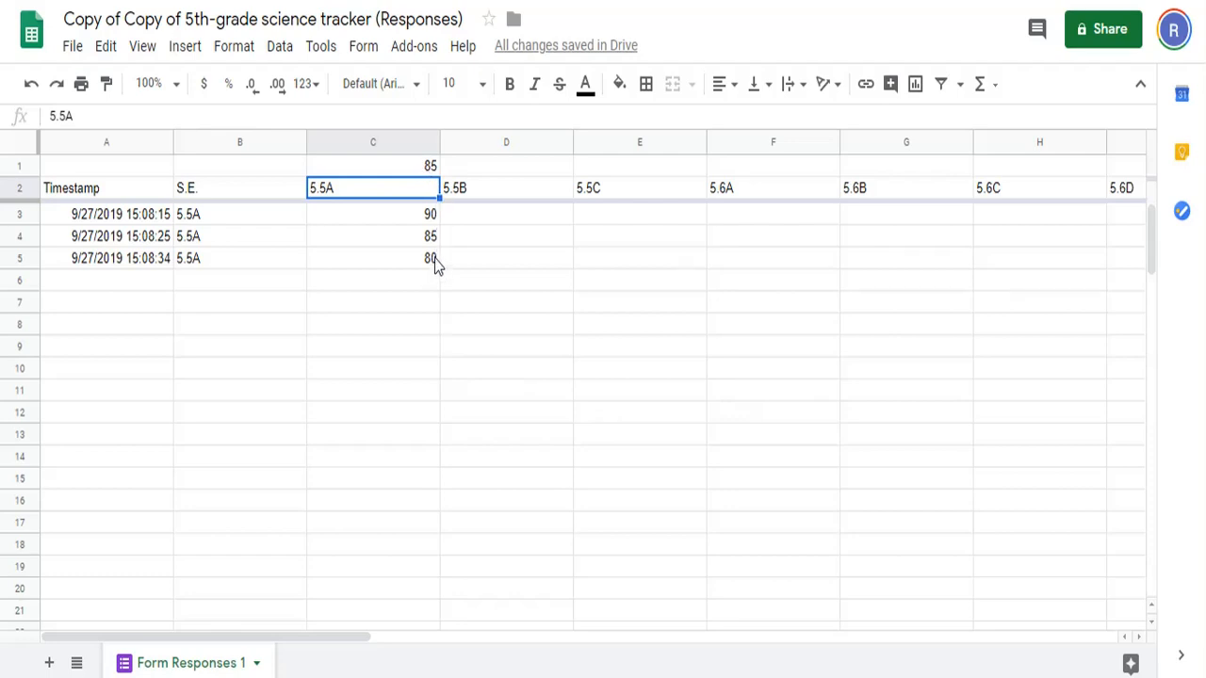
- Add a color-scale conditional format to the 5.5A average in C1, using the green-yellow-red preset
click(430, 170)
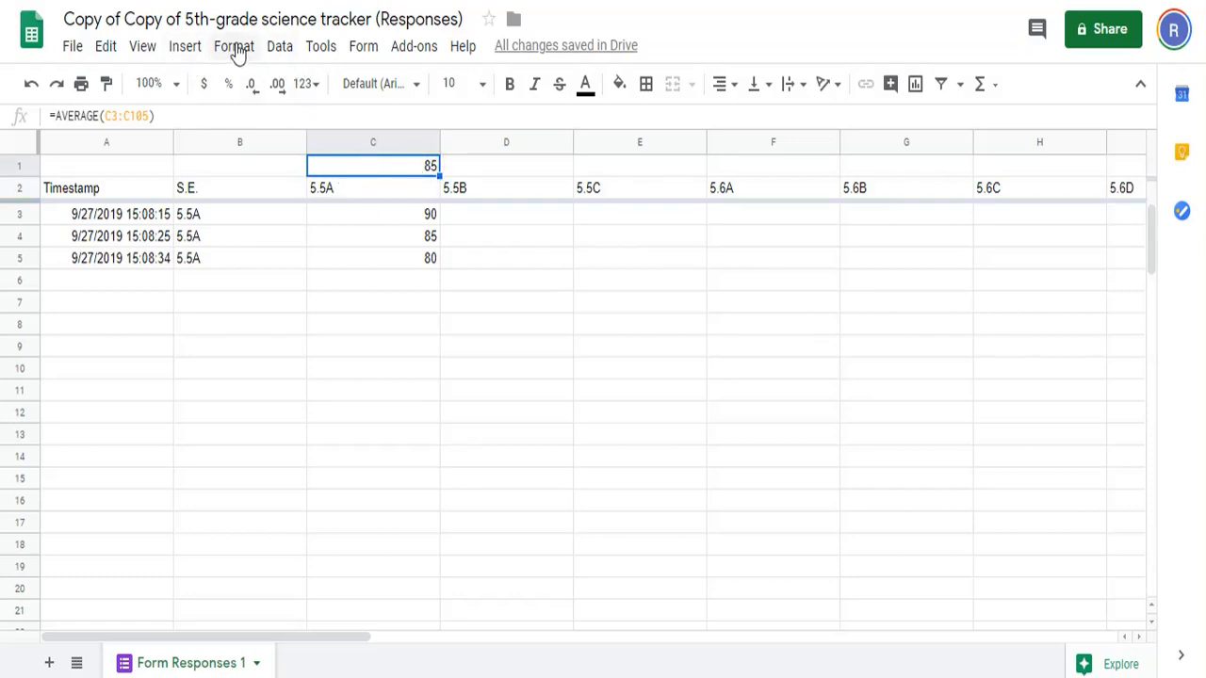
click(236, 47)
click(356, 544)
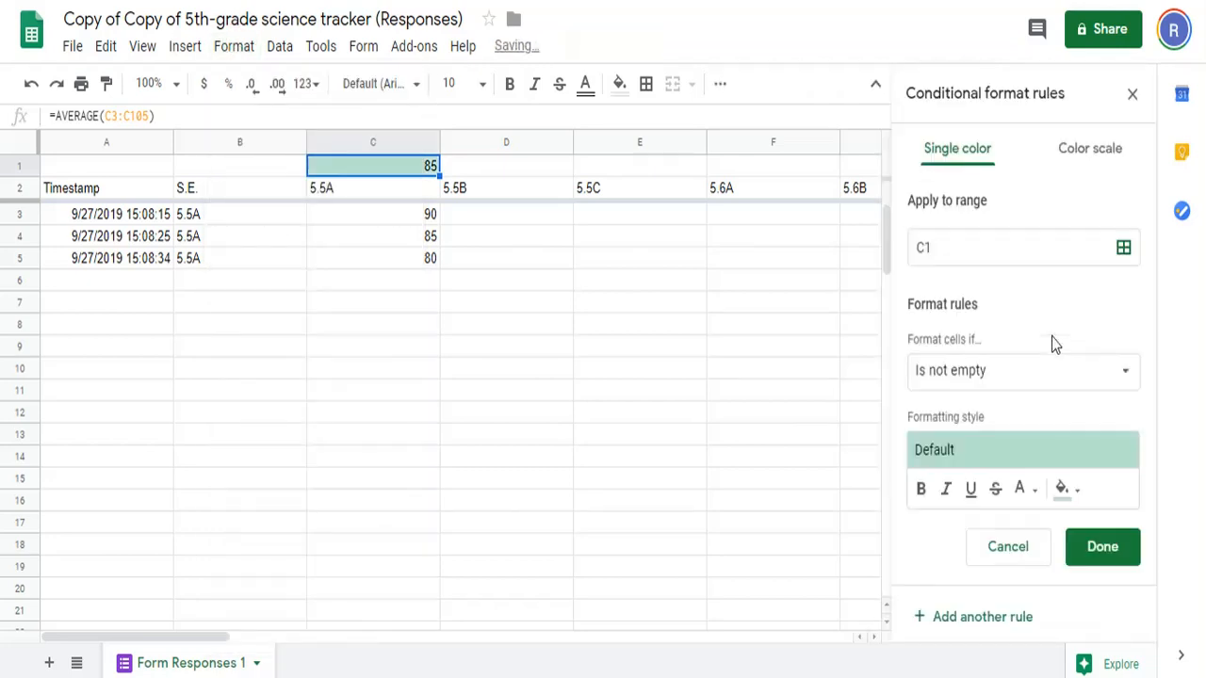
click(1084, 150)
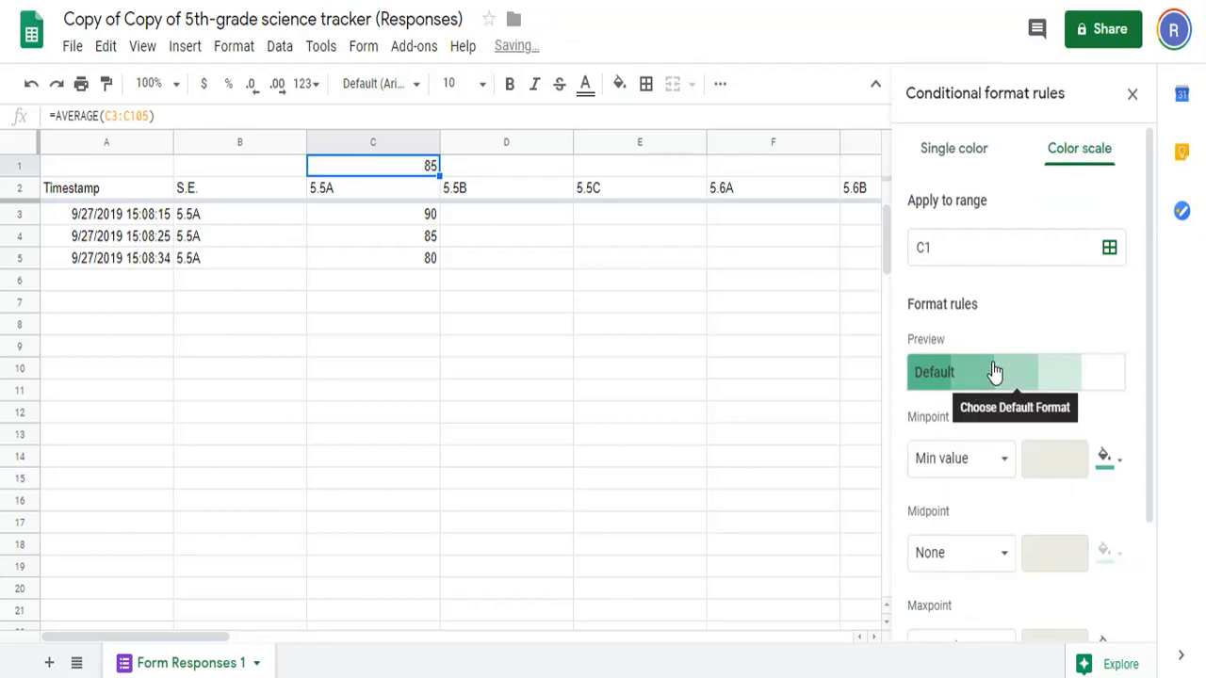
click(991, 375)
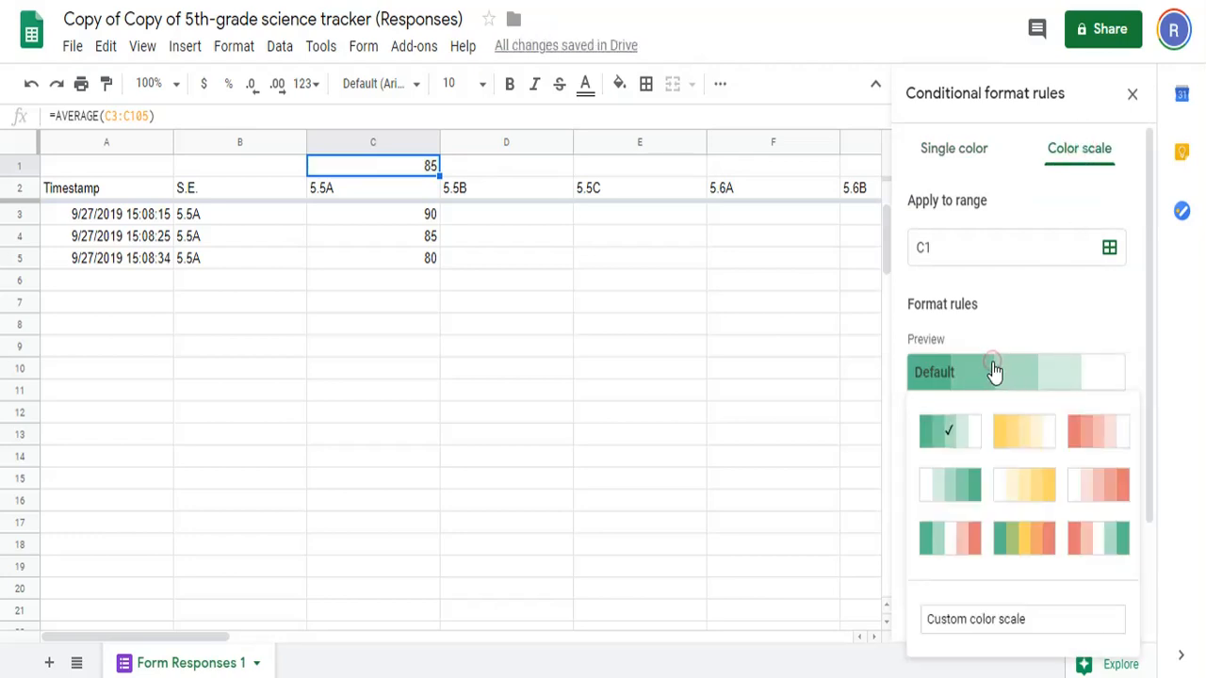
click(1027, 540)
- Switch the color scale's minpoint, midpoint and maxpoint types to Number
scroll(1079, 444, down, 2)
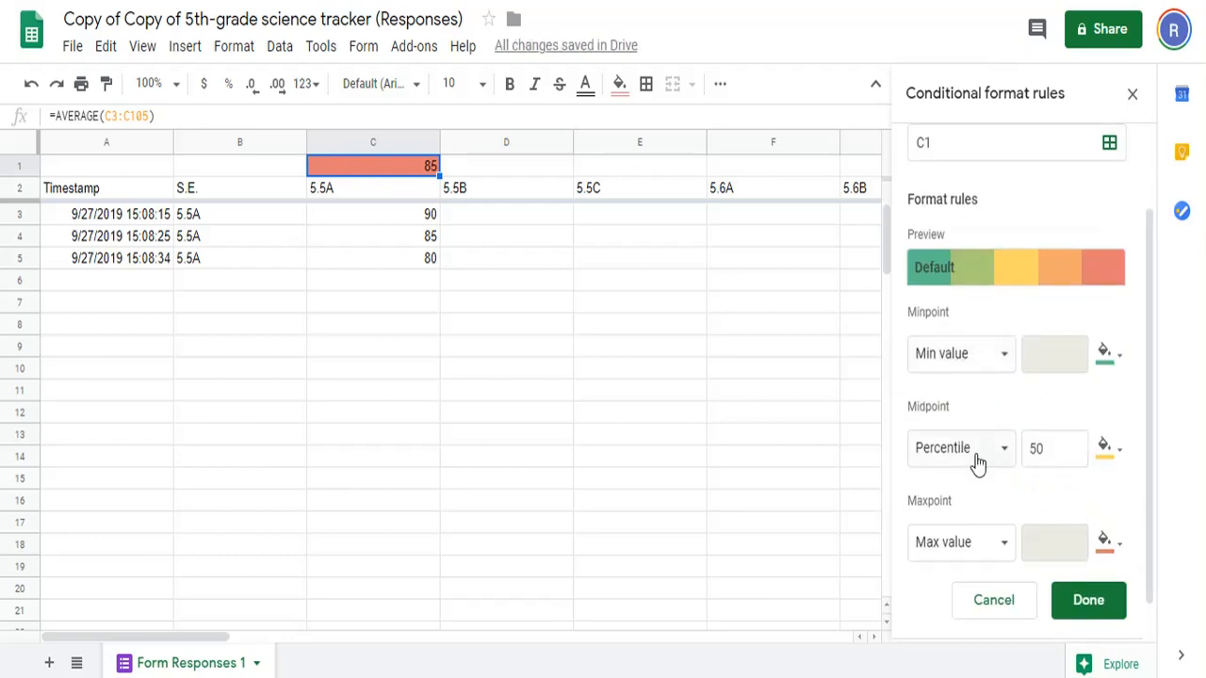
click(1000, 355)
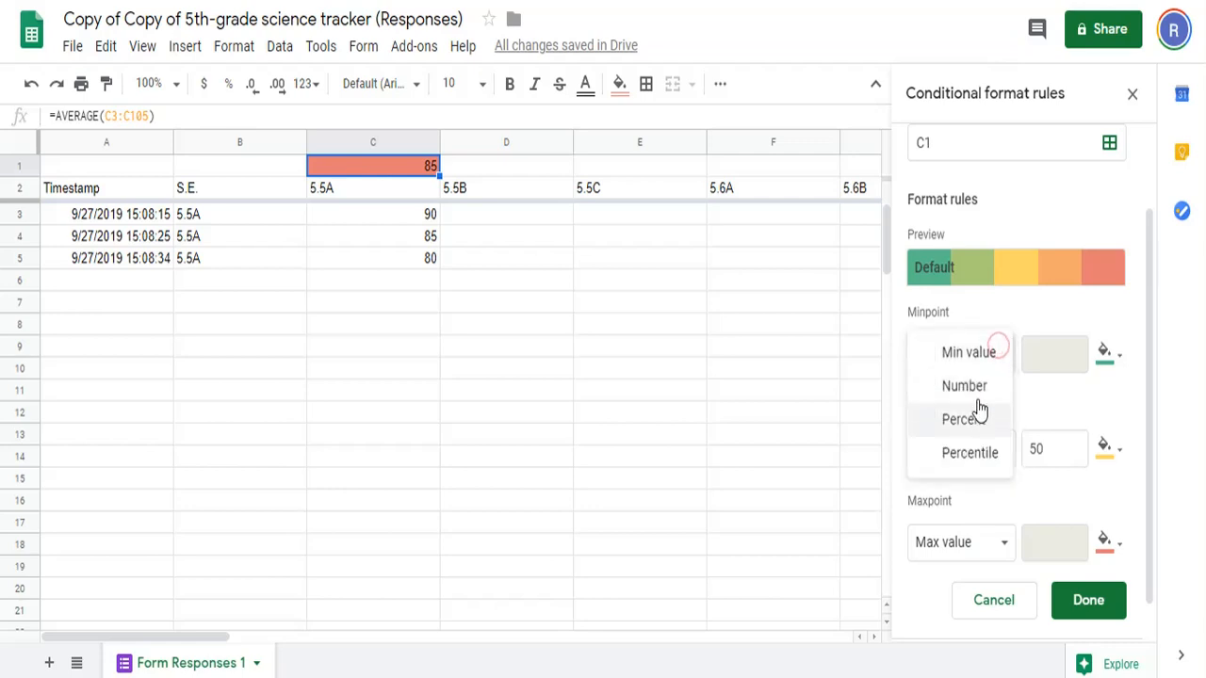
click(981, 394)
click(988, 450)
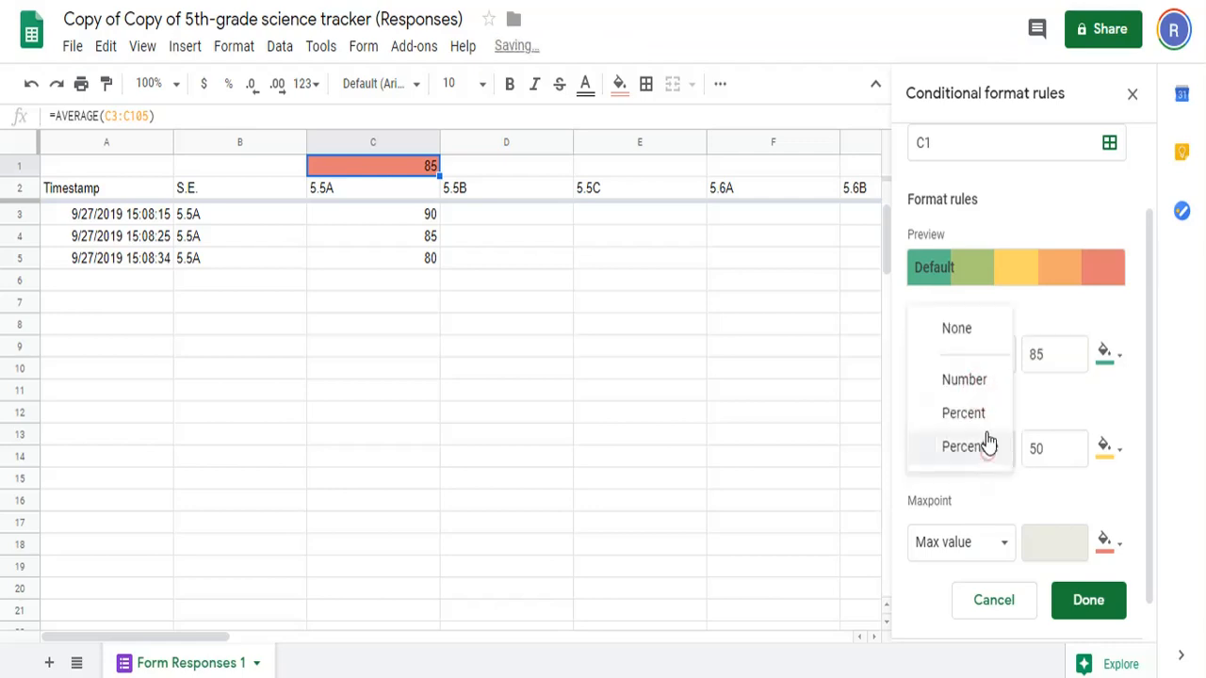
click(982, 381)
click(996, 545)
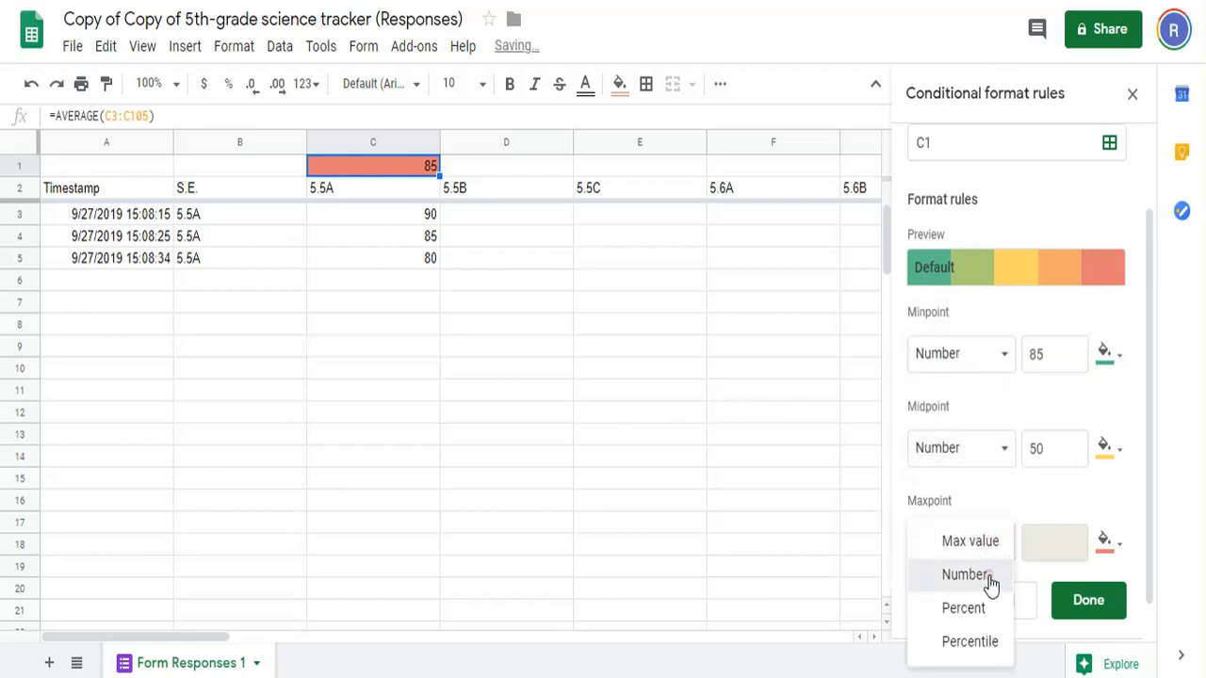
click(985, 575)
- Set the color scale's minpoint value to 0 and its maxpoint value to 100
click(1051, 358)
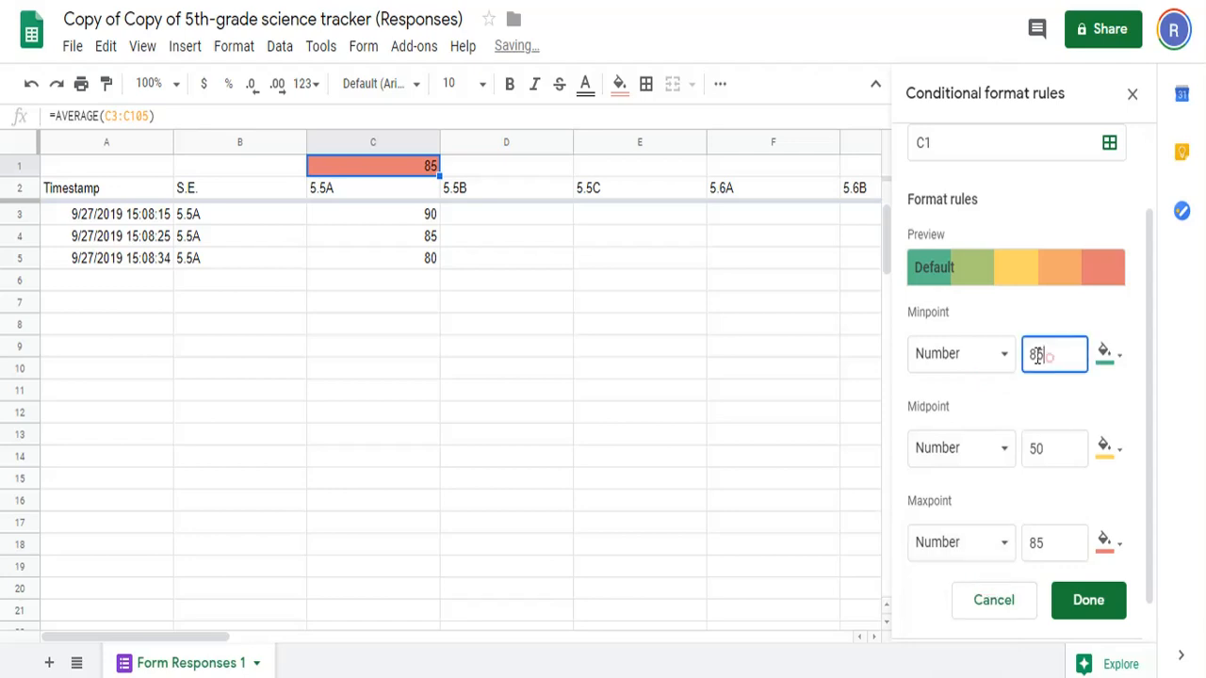
double_click(1046, 355)
text(0)
double_click(1052, 545)
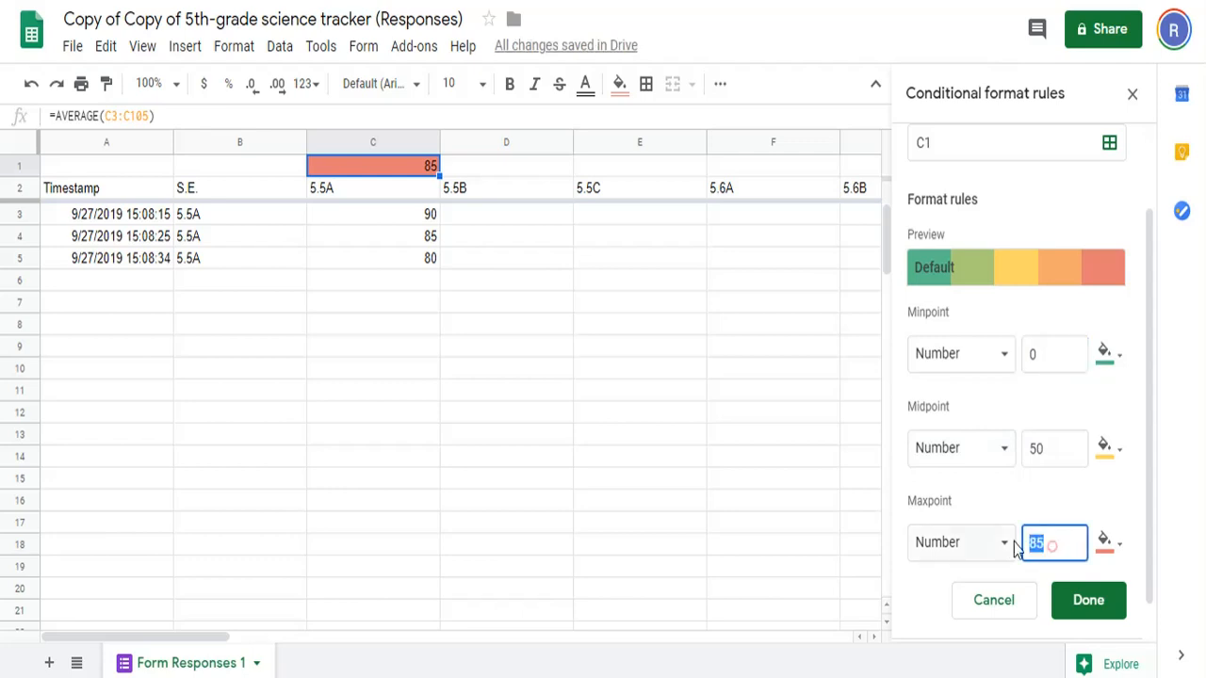
text(100)
- Color the scale's minpoint theme red and its maxpoint theme green, and save the conditional format rule
click(1118, 358)
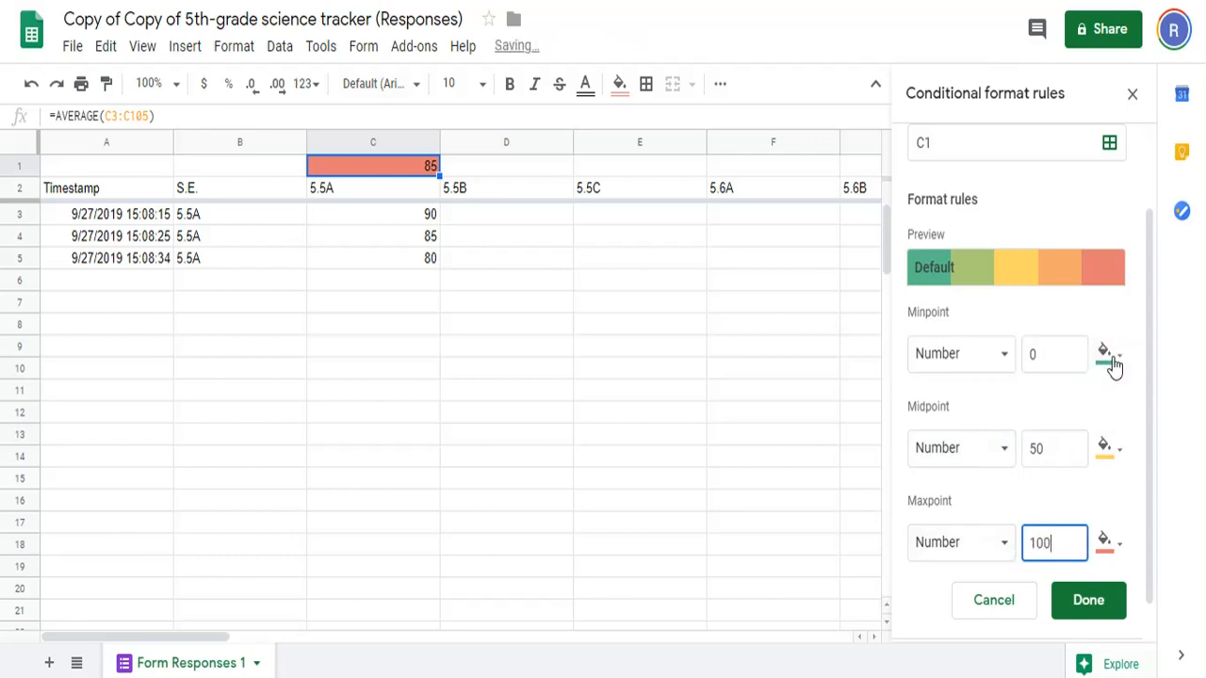
click(1120, 361)
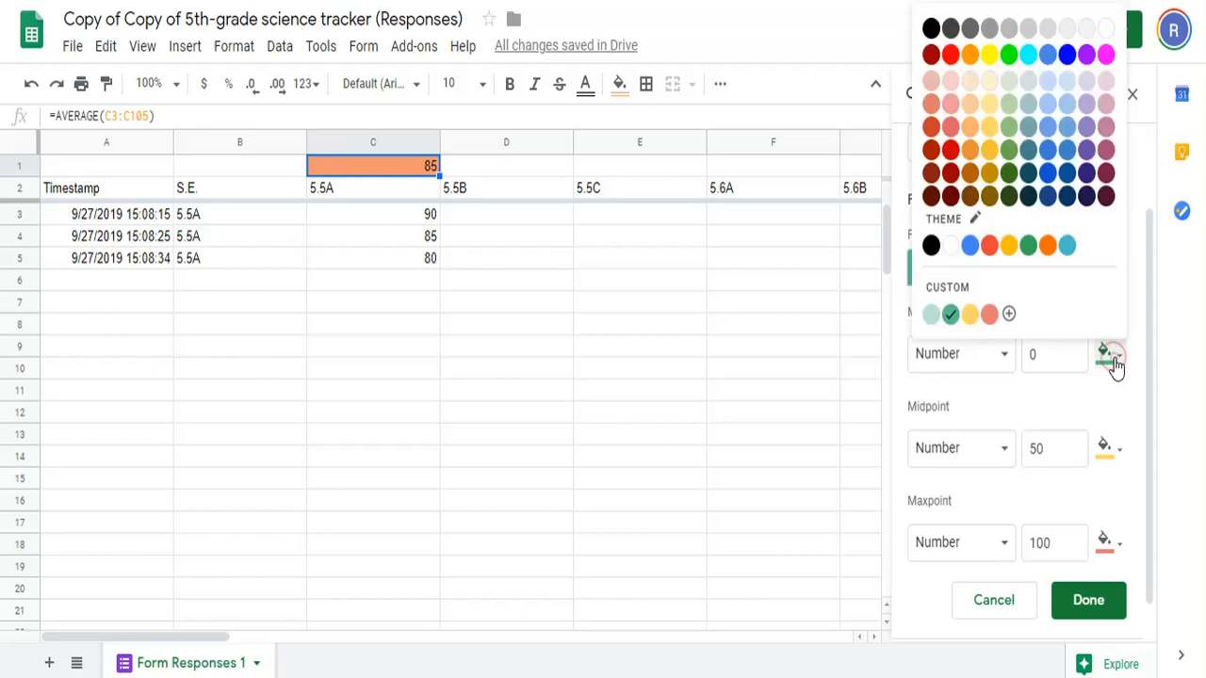
click(989, 246)
click(1112, 551)
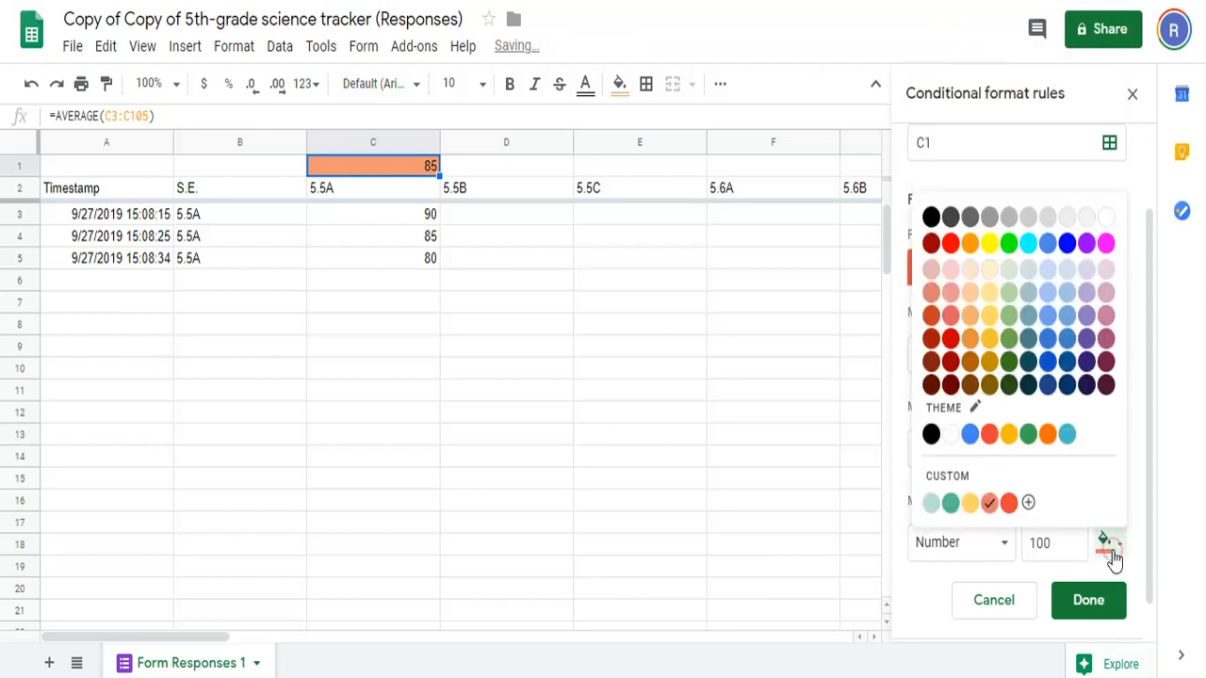
click(1031, 437)
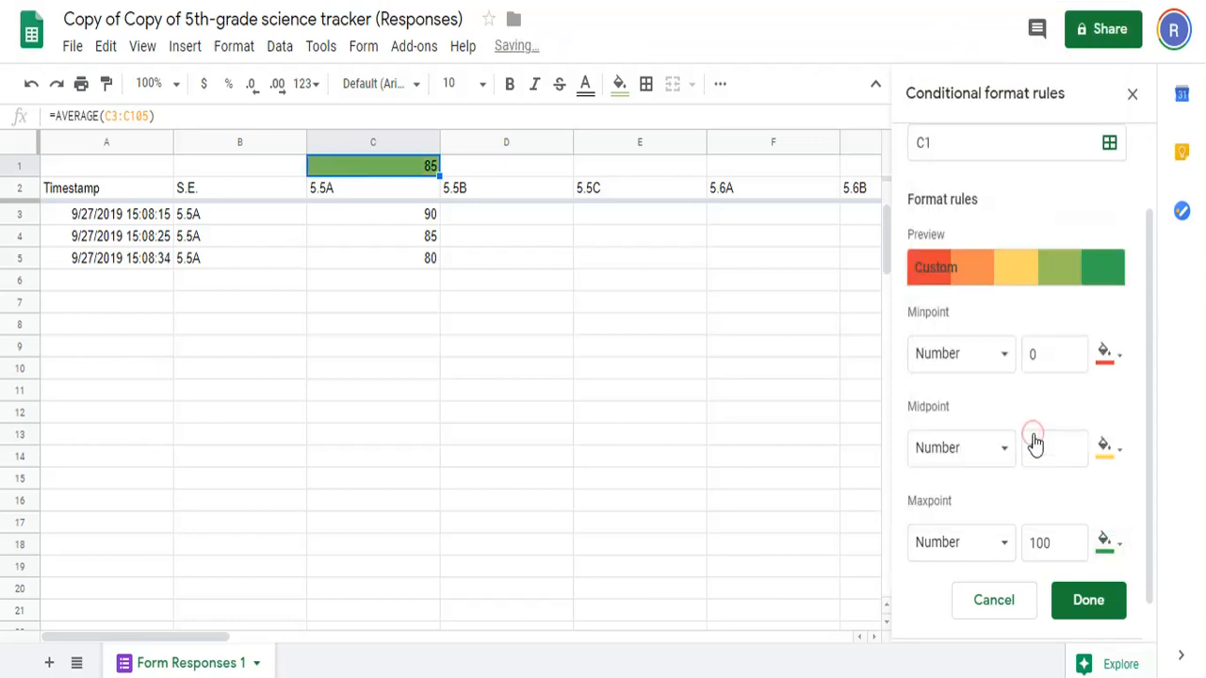
click(1108, 603)
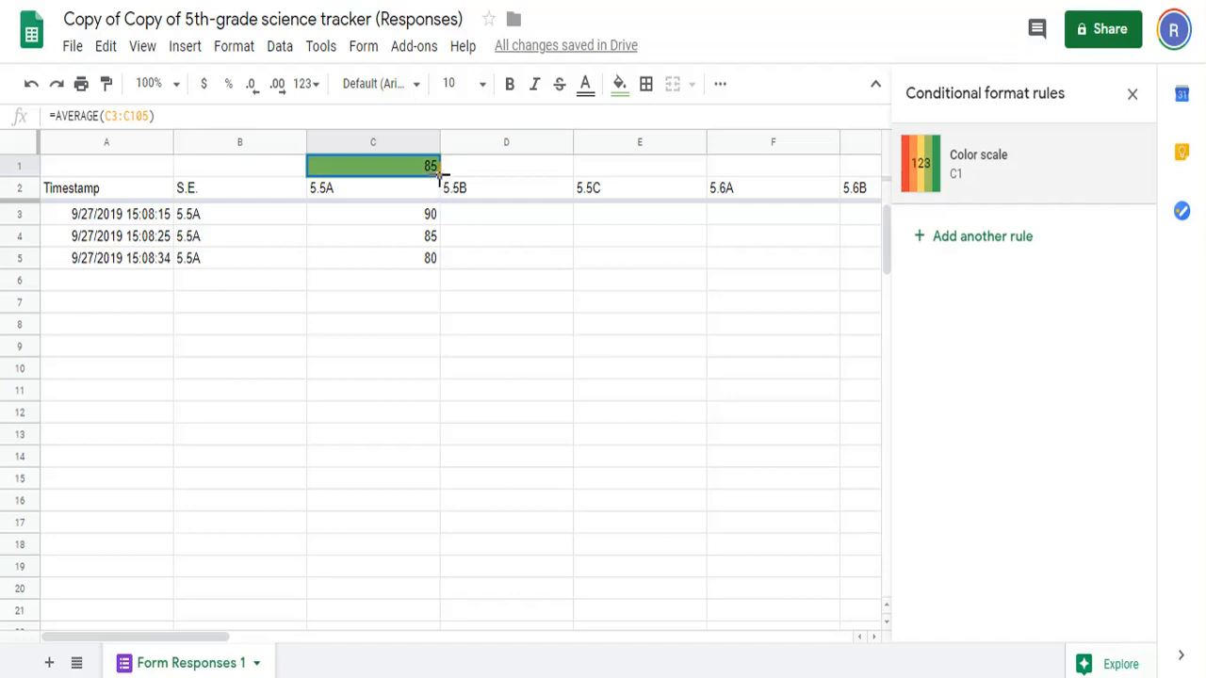
- Fill C1's average formula and color scale across row 1 through U1, above the 5.10B header, and check the copied formula in G1
drag(464, 172, 691, 179)
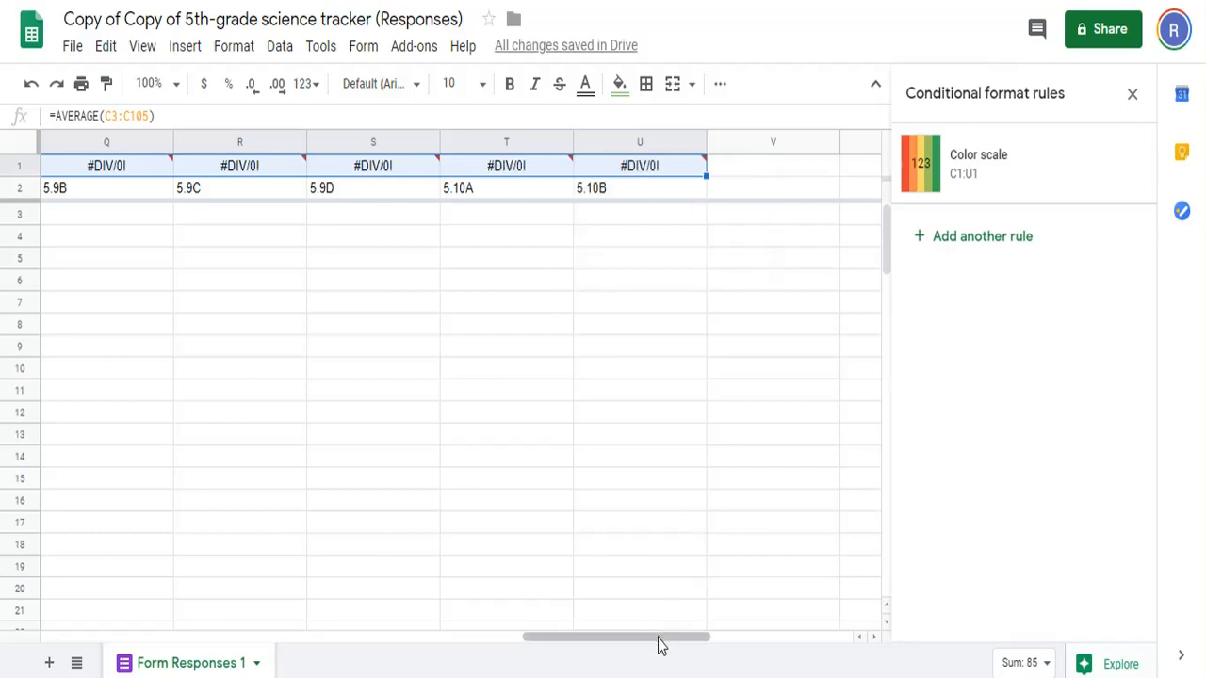
drag(659, 638, 294, 638)
click(372, 167)
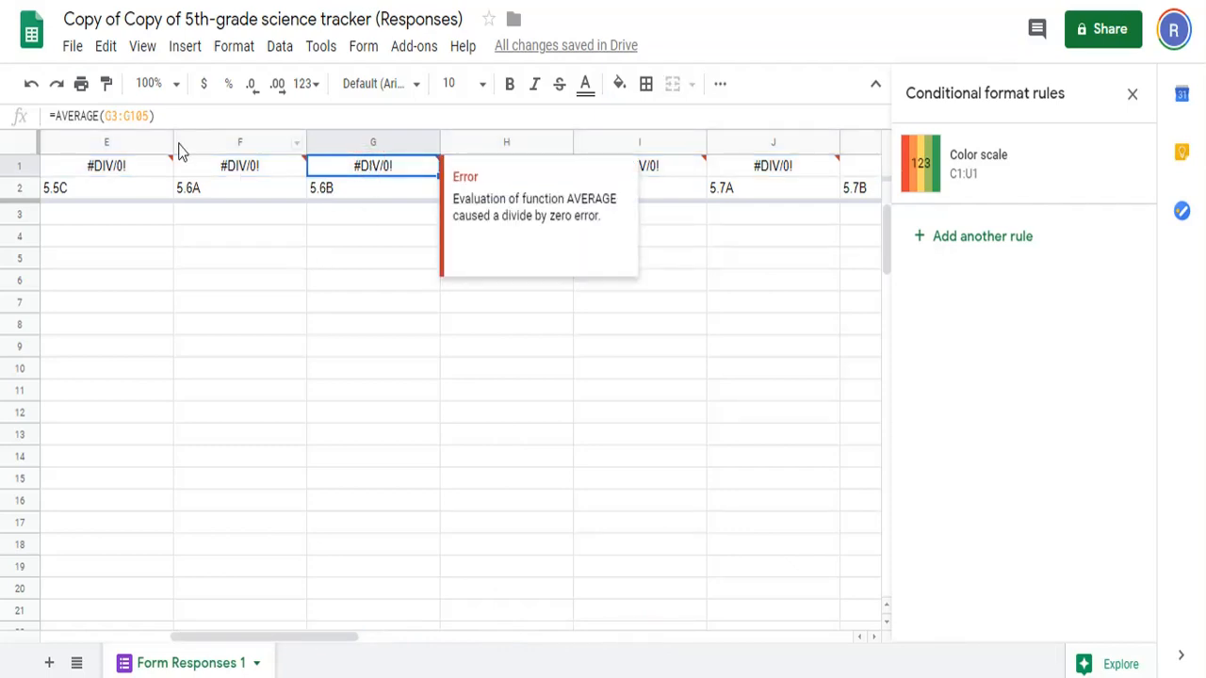
click(415, 307)
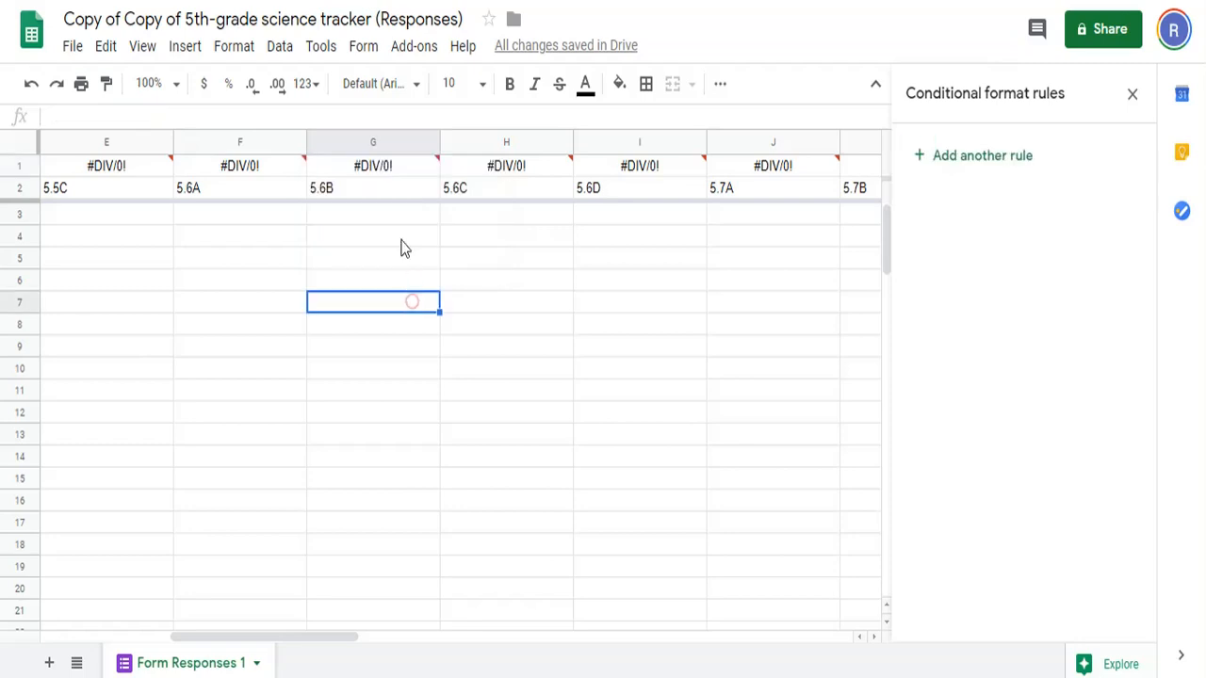
click(393, 212)
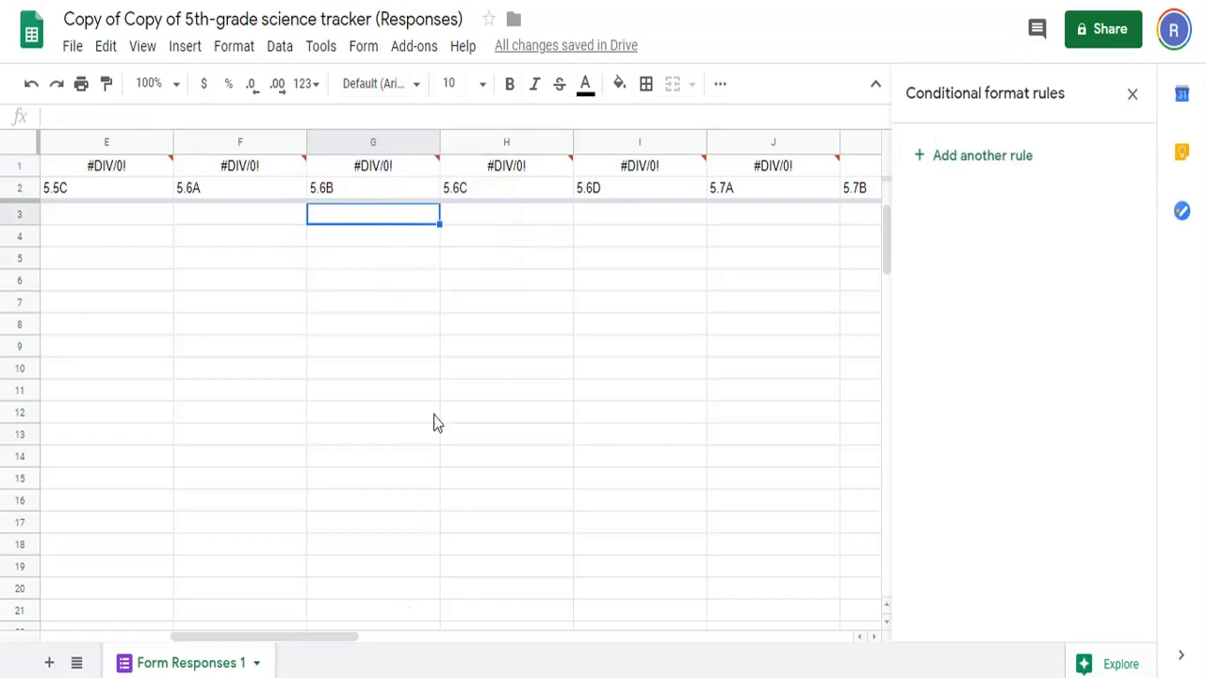
drag(342, 639, 228, 637)
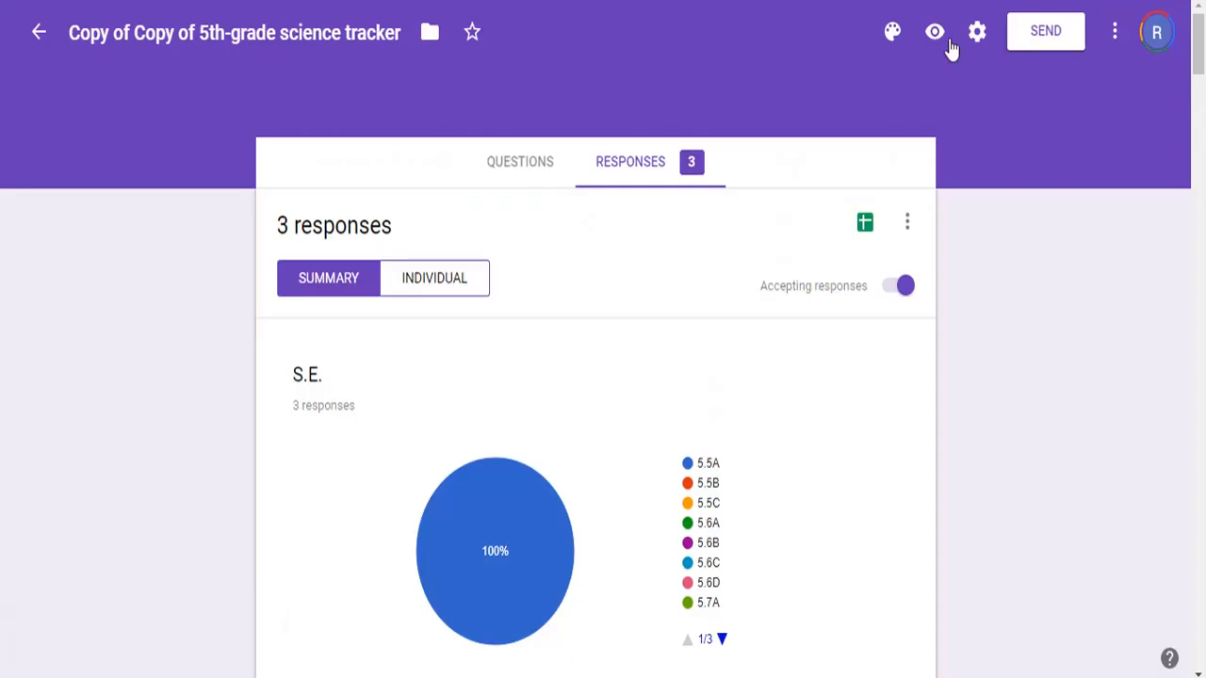
- Submit a 5.5B response with a score of 65 through the form preview, and return to the responses sheet
click(938, 34)
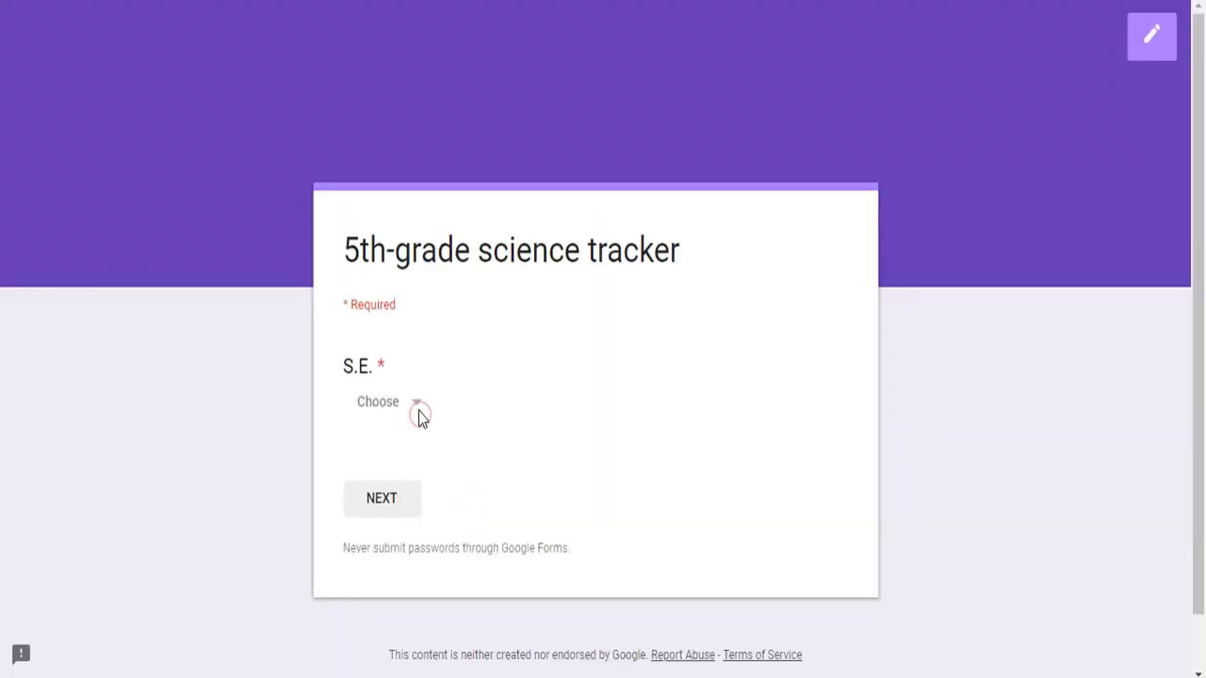
click(418, 414)
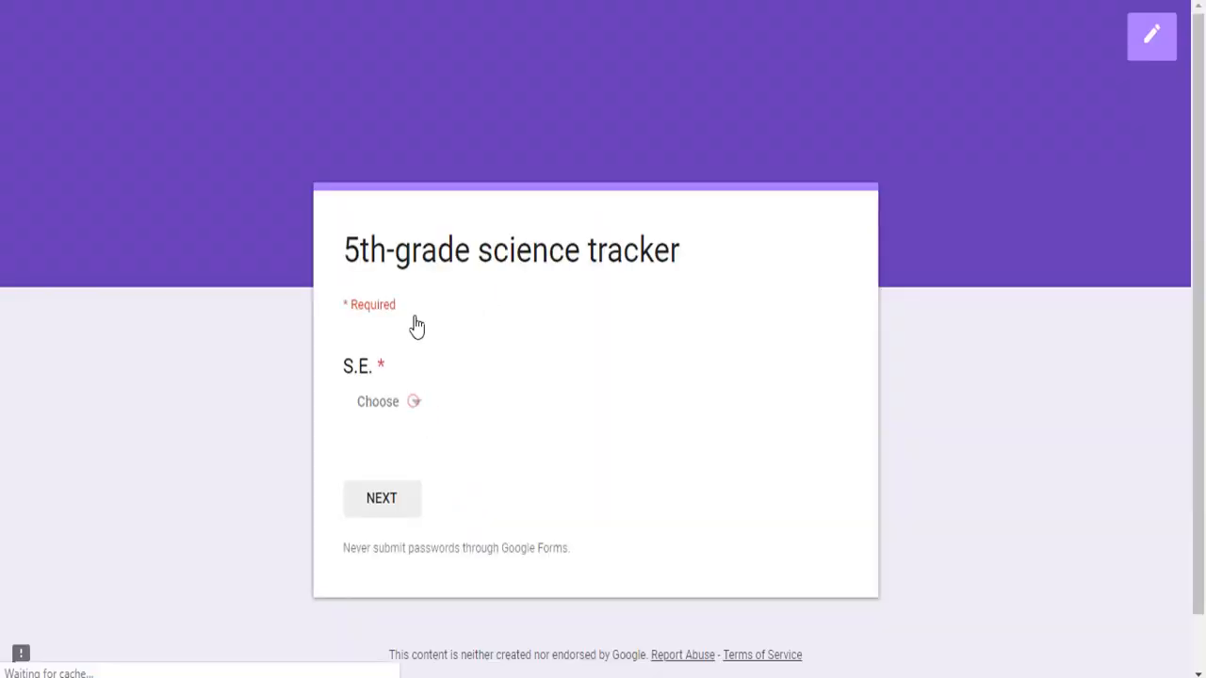
click(385, 158)
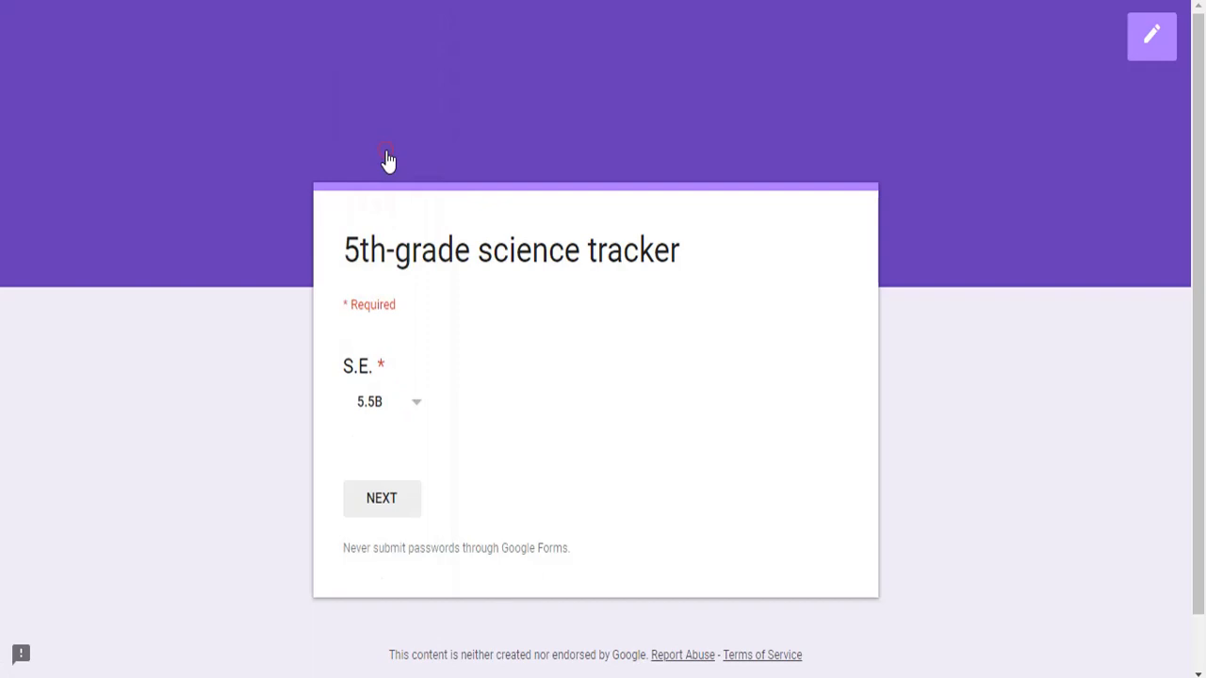
click(379, 500)
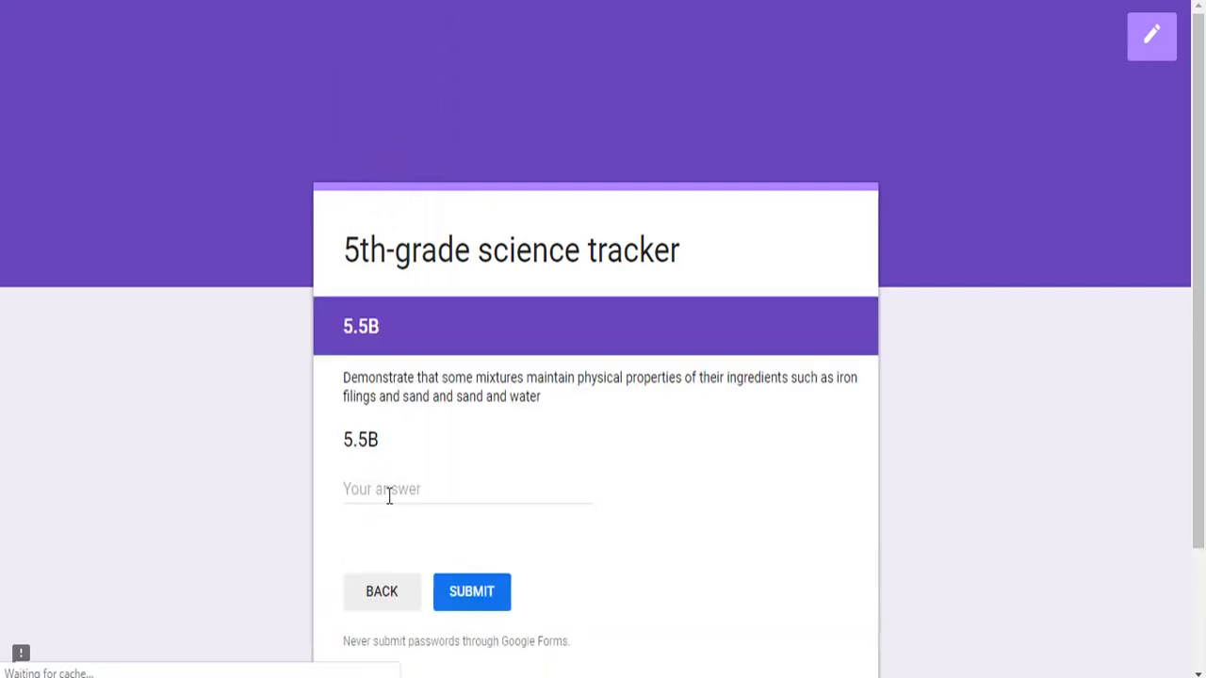
click(389, 488)
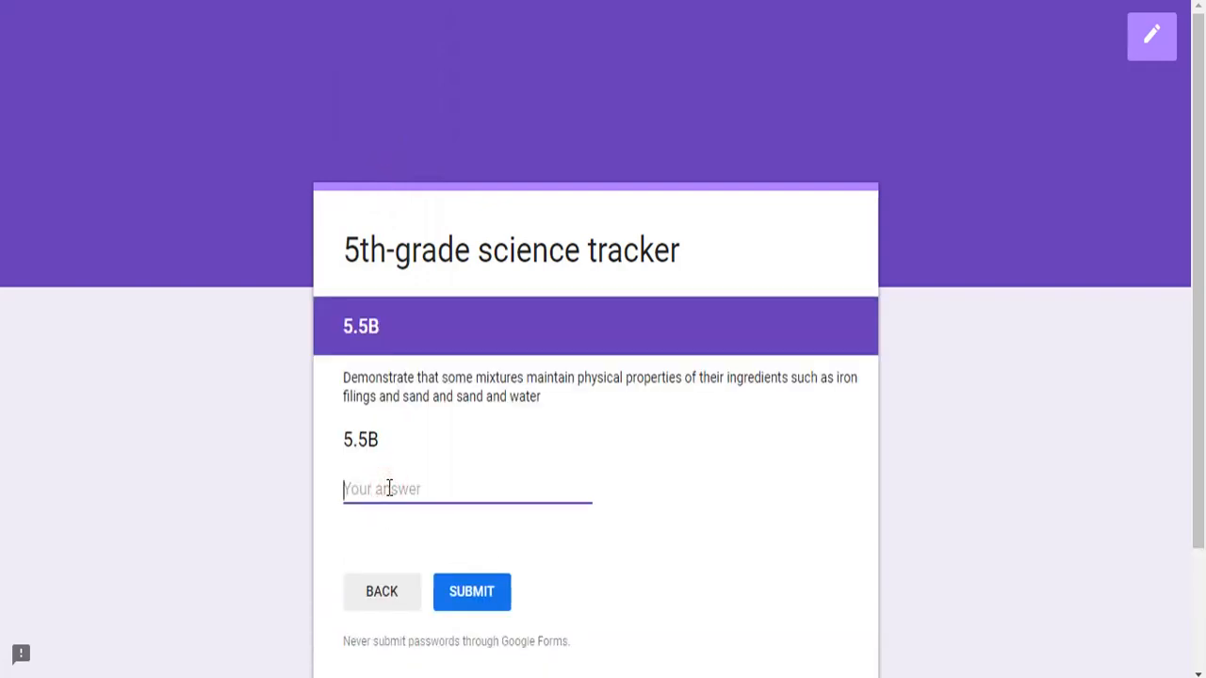
text(65)
click(471, 599)
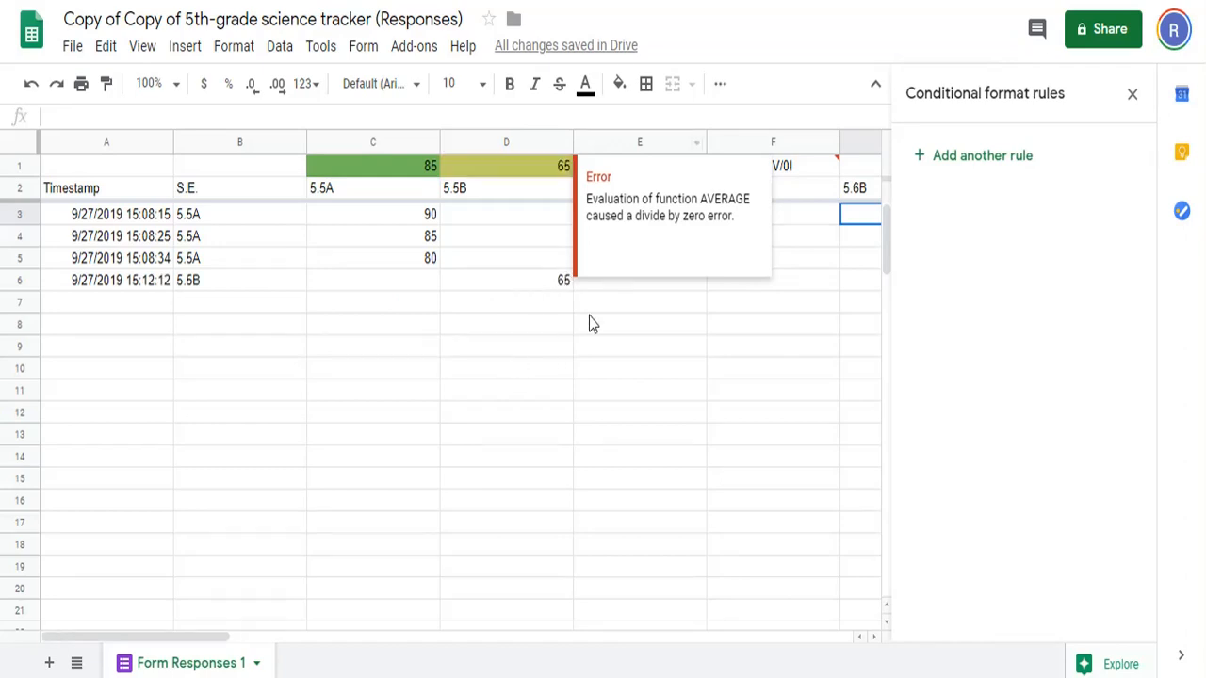
click(595, 325)
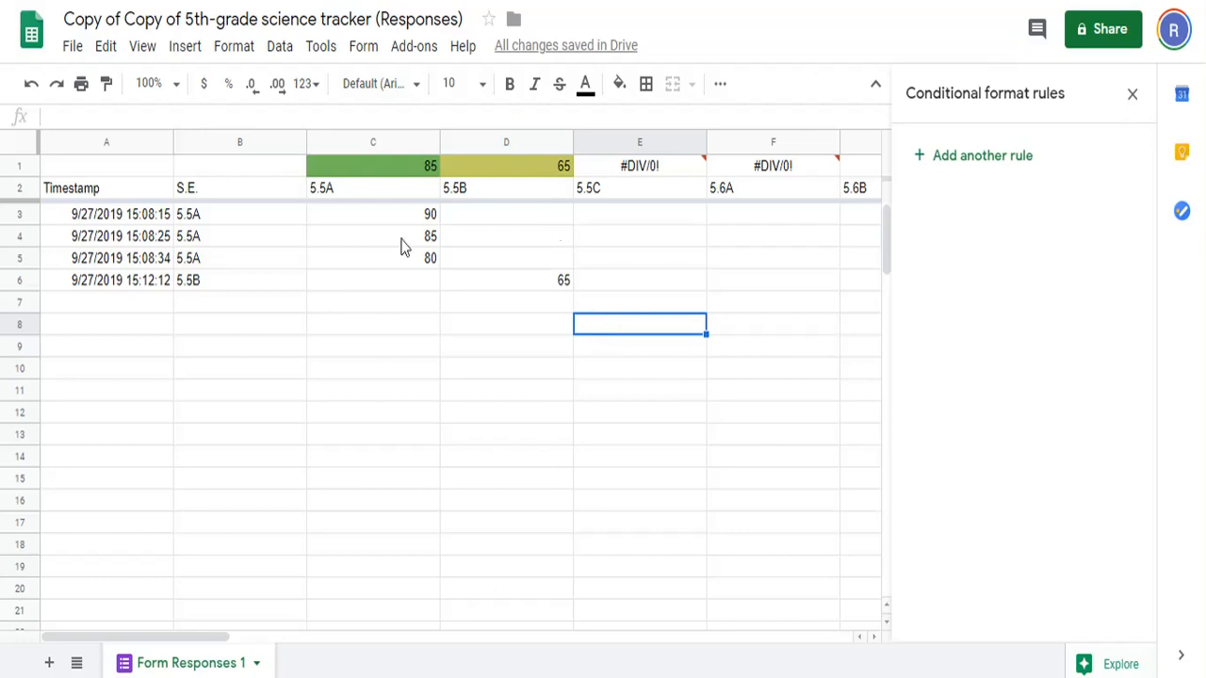
- Clear the Timestamp header from A2 and enter the label Score in A1
click(122, 193)
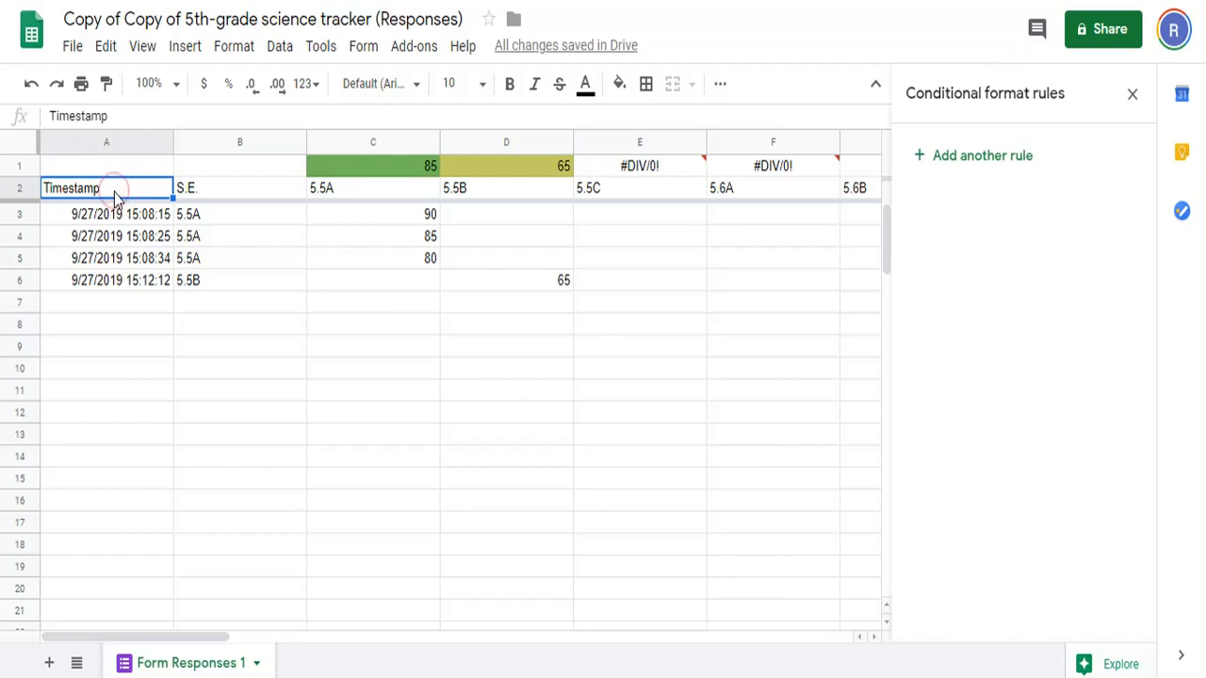
double_click(115, 193)
drag(115, 193, 44, 183)
key(Delete)
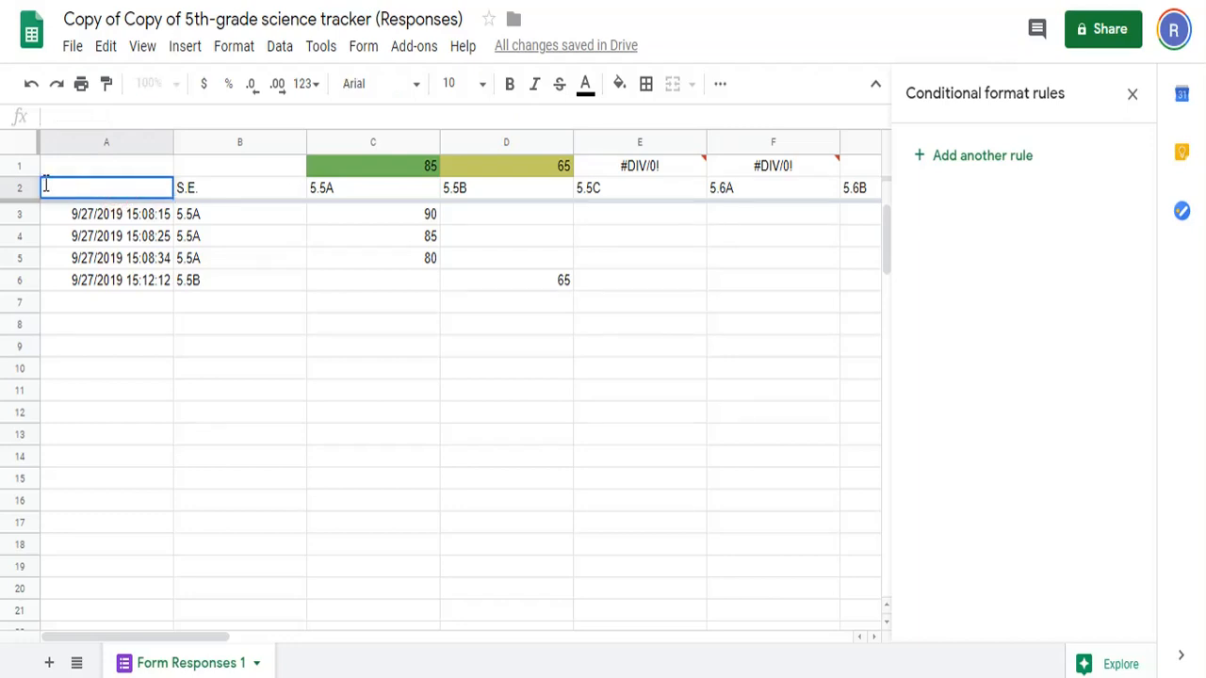
click(49, 167)
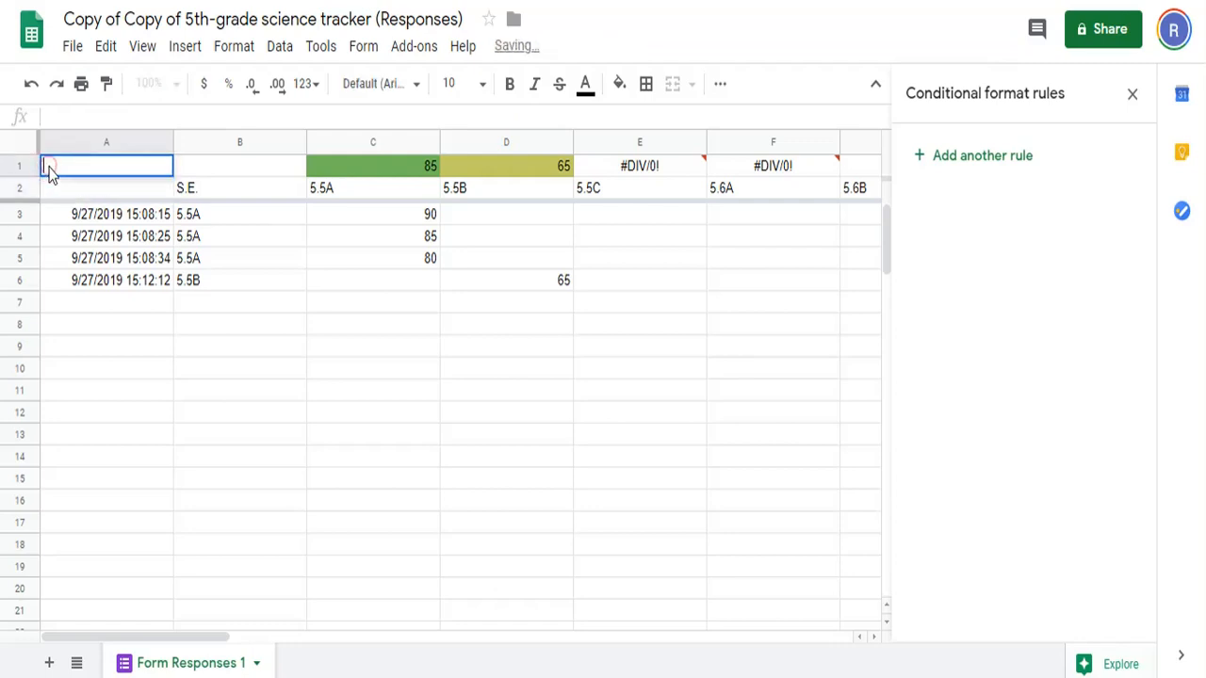
text(Score)
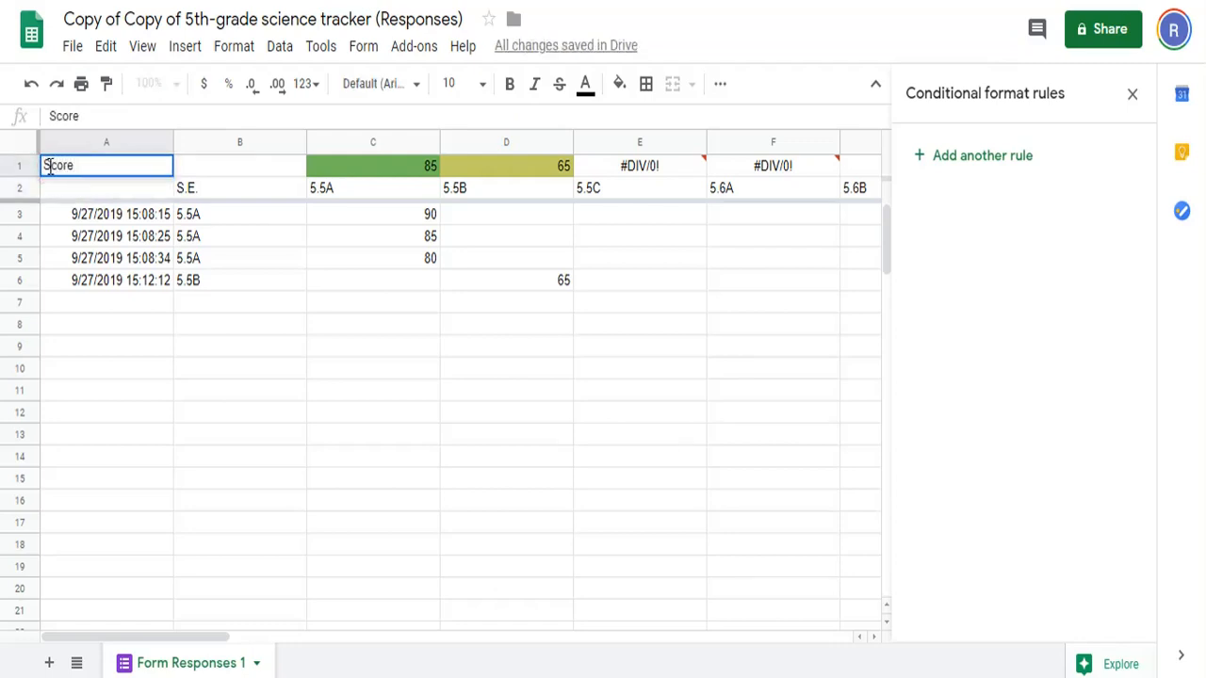
click(379, 238)
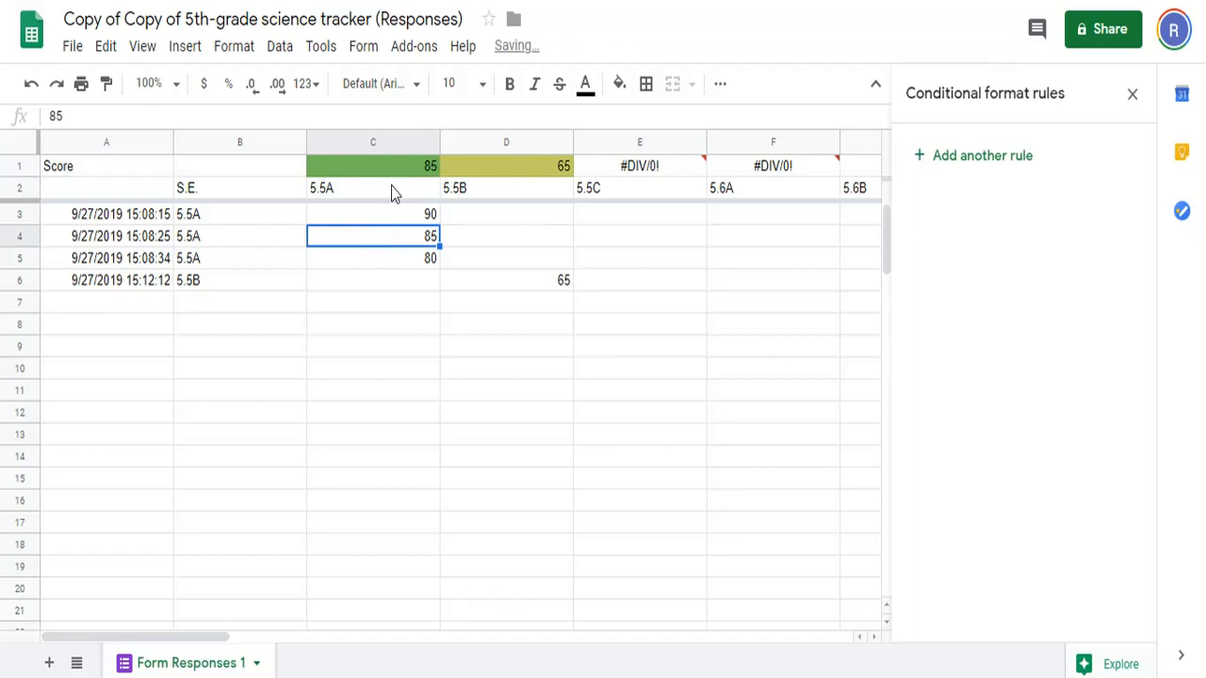
- Close the conditional format rules and insert a chart from the averages and standard headers in C1:U2
click(391, 190)
drag(395, 169, 768, 179)
click(722, 86)
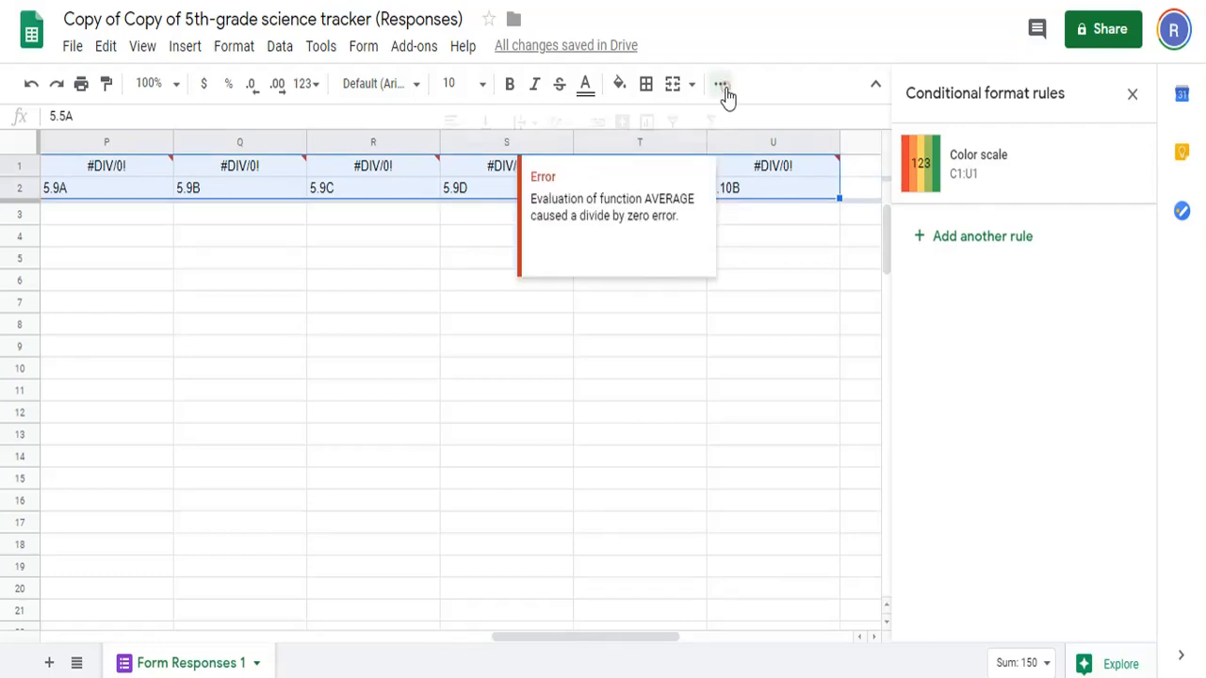
click(1132, 94)
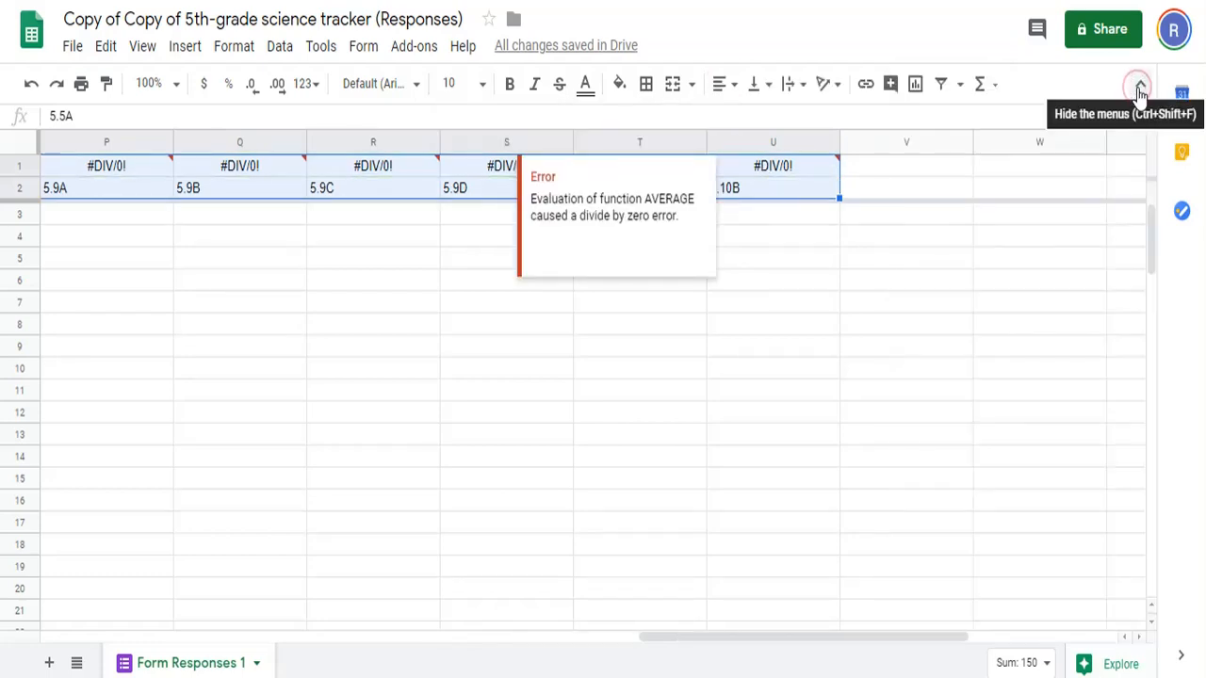
click(922, 90)
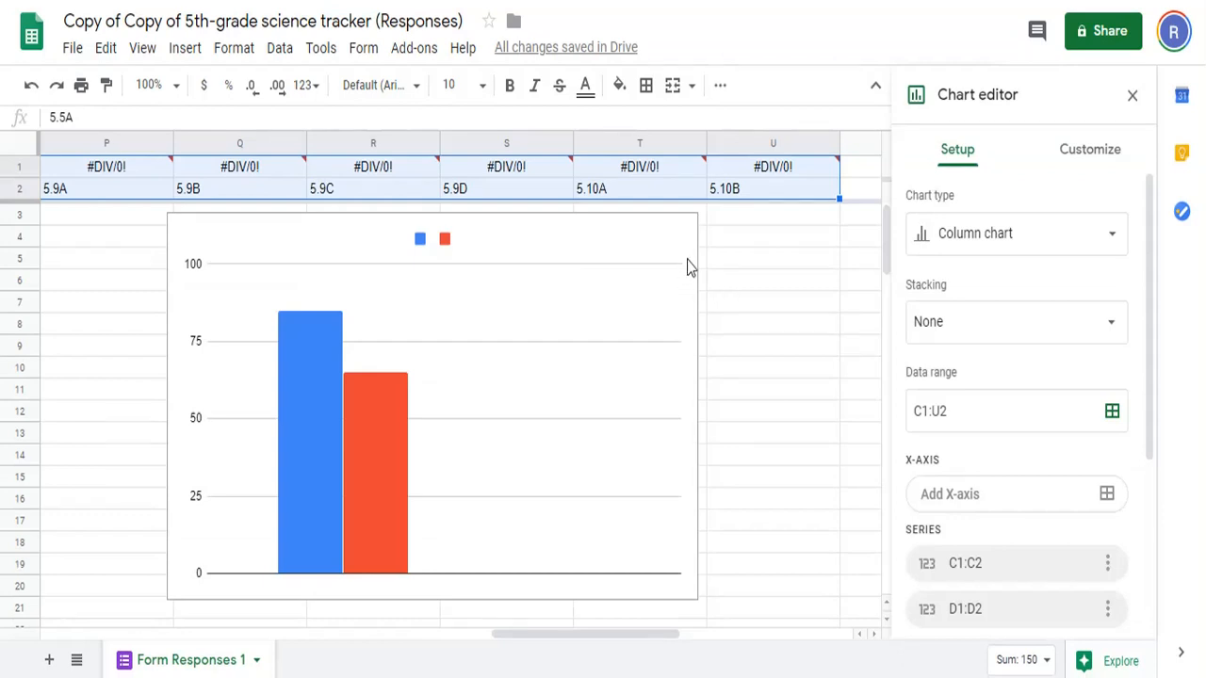
- Switch the rows and columns of the averages chart so the standards share one series
click(688, 245)
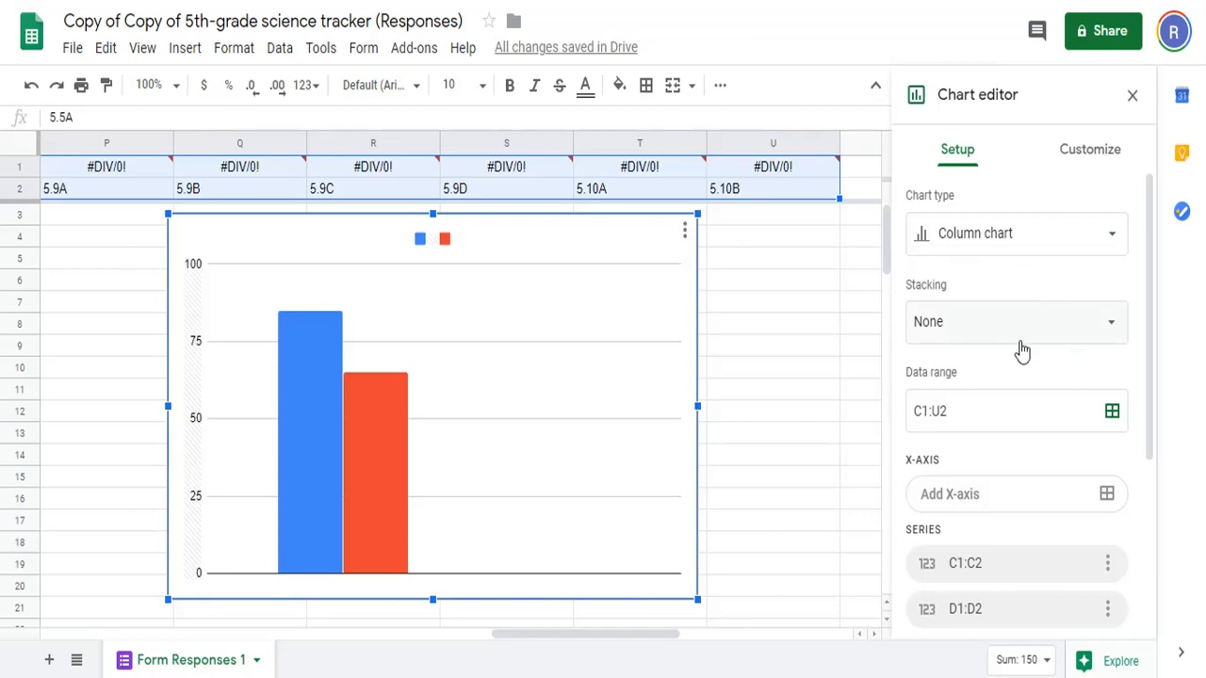
scroll(1021, 349, down, 3)
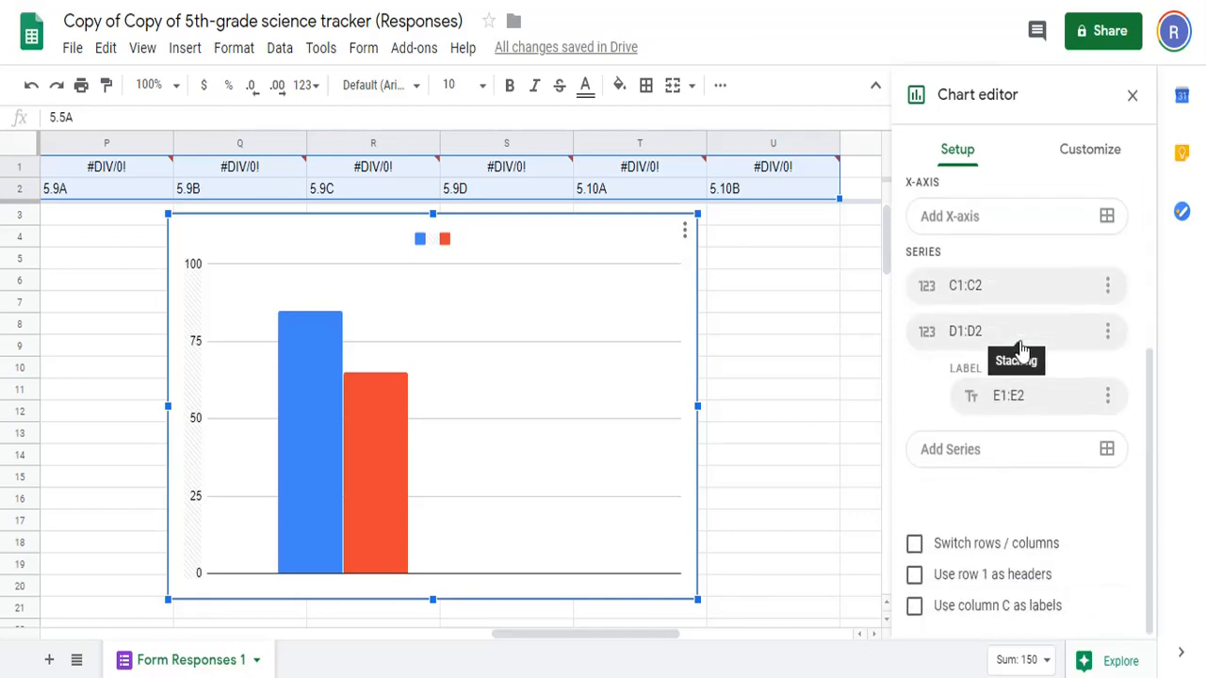
click(915, 544)
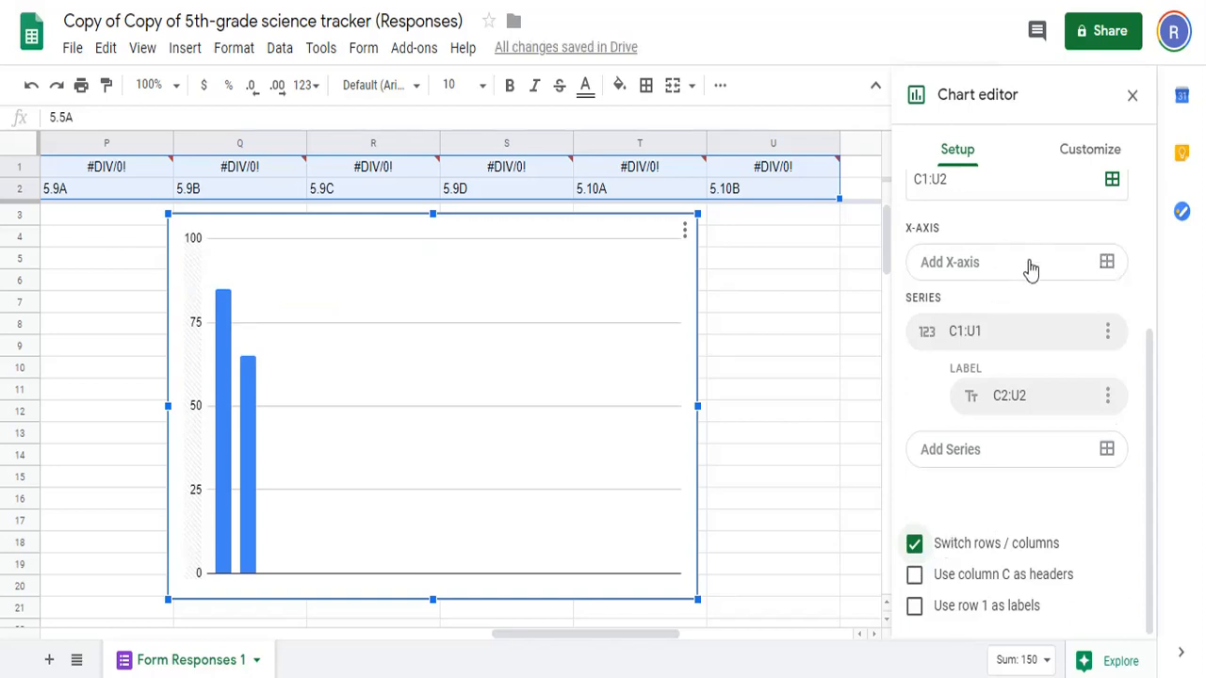
- Set the chart's X-axis to the standard headers in C2:U2 of Form Responses 1
click(1109, 265)
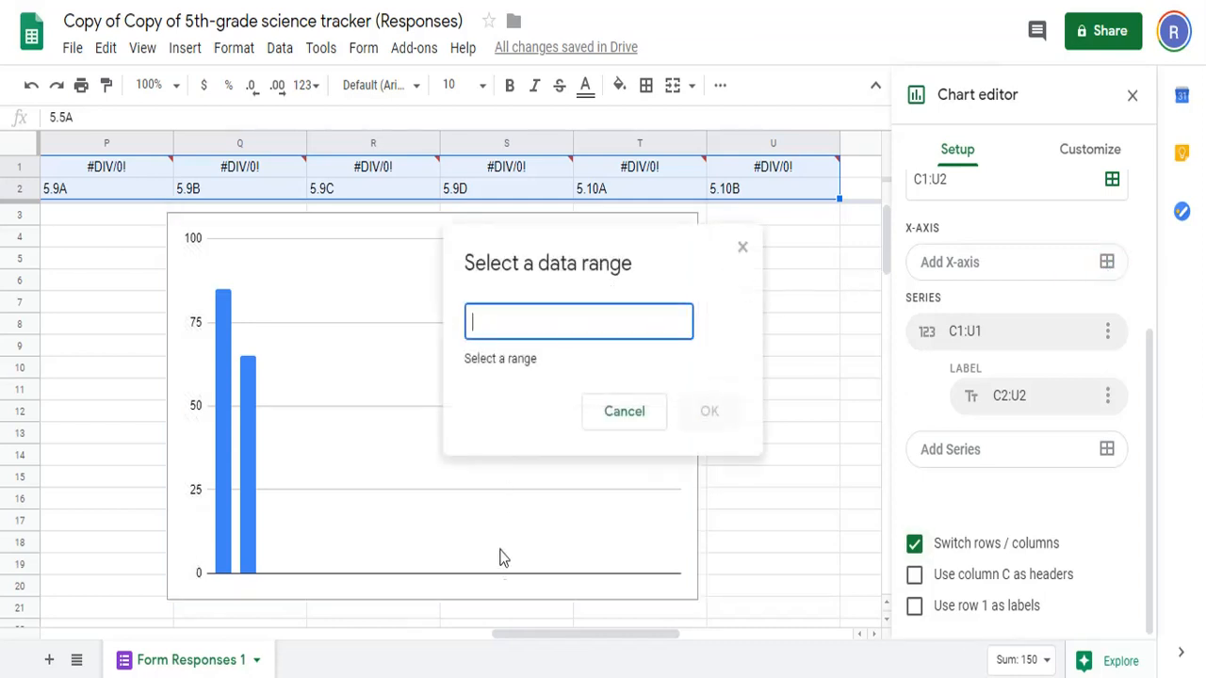
drag(530, 633, 122, 630)
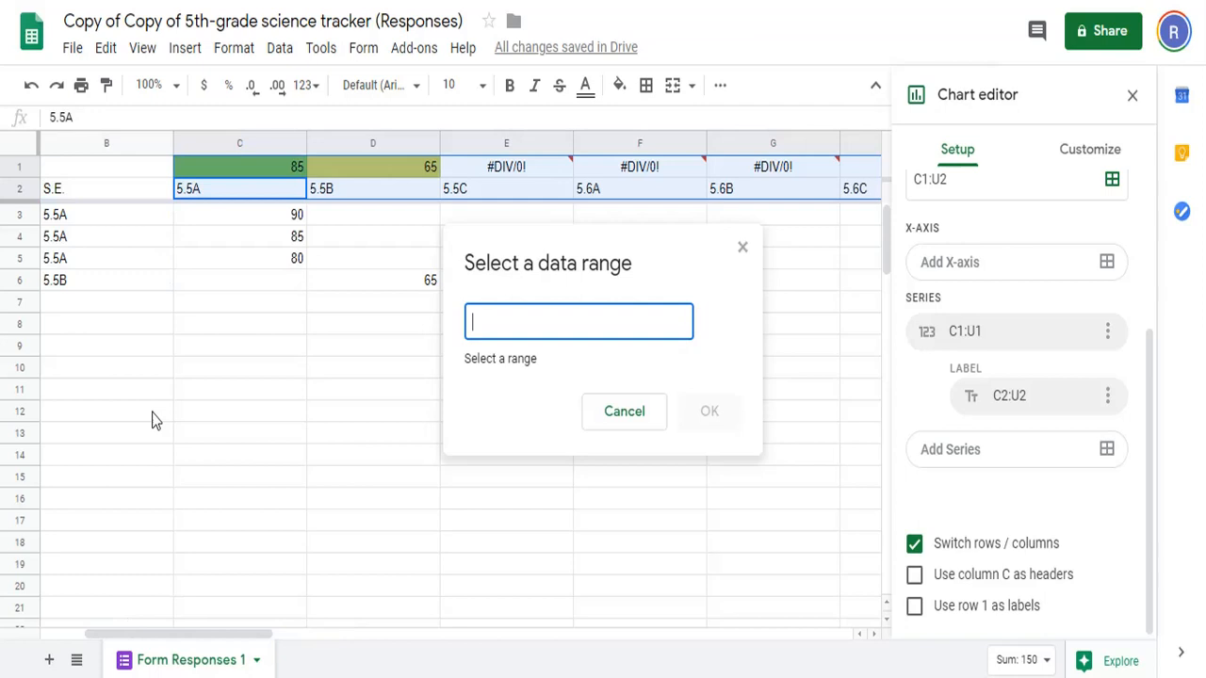
click(231, 323)
click(235, 190)
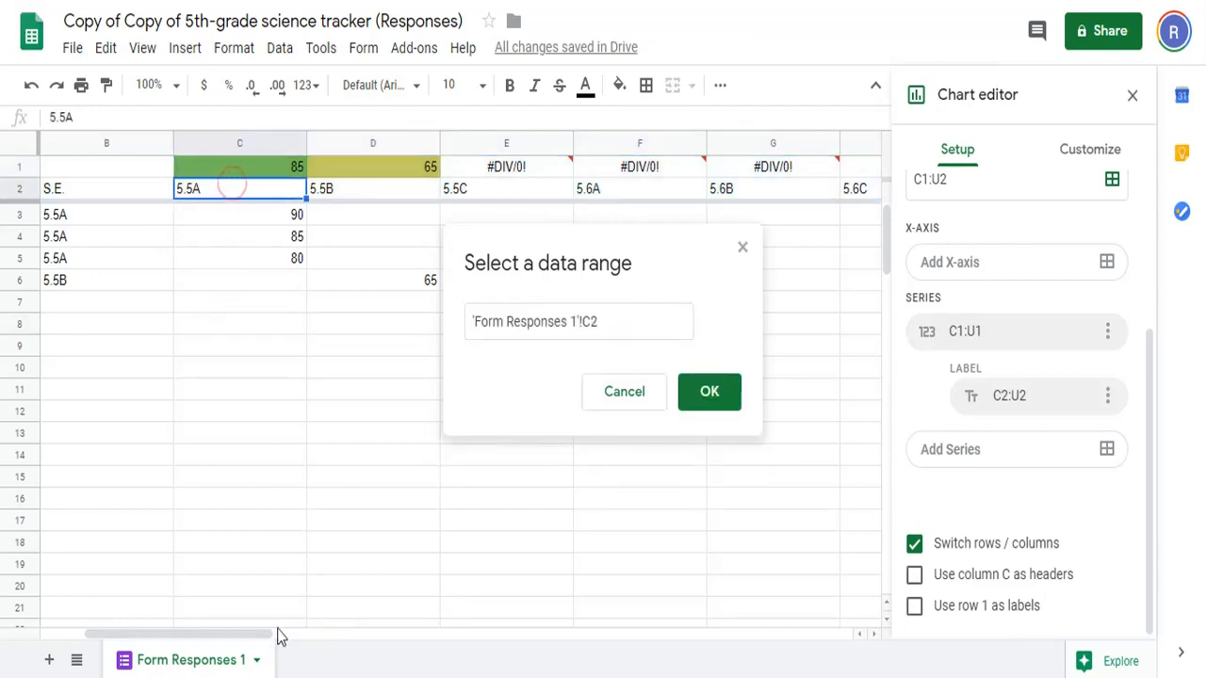
drag(266, 633, 741, 671)
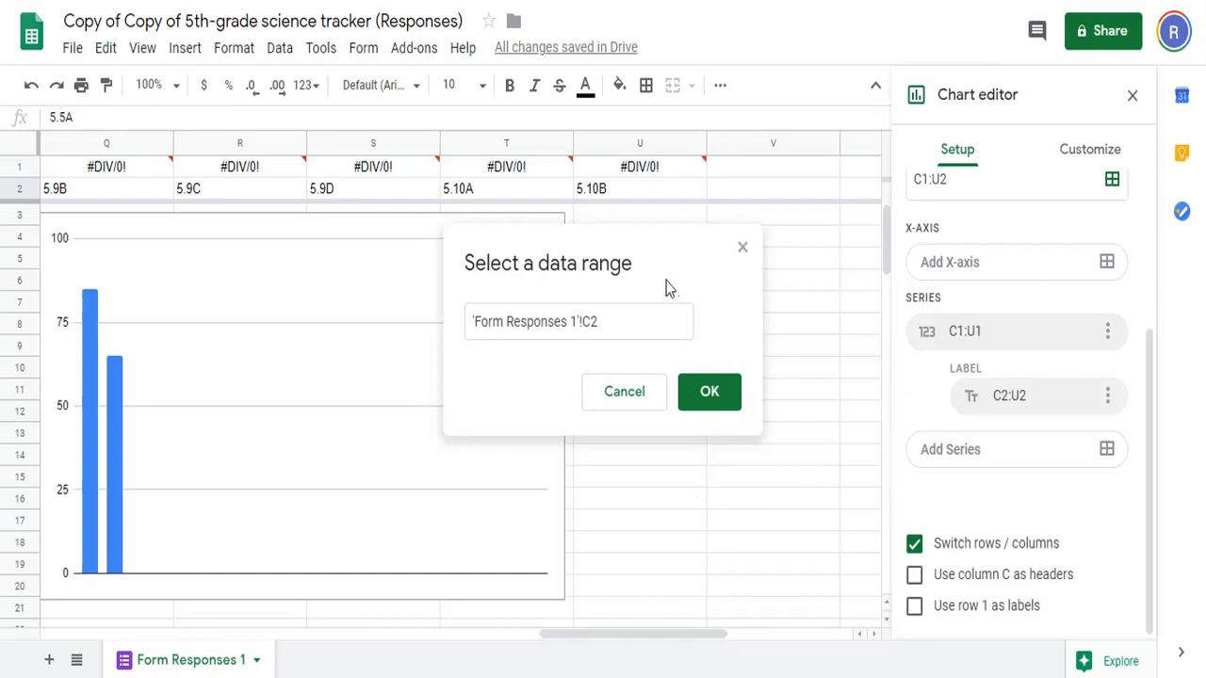
shift+click(629, 191)
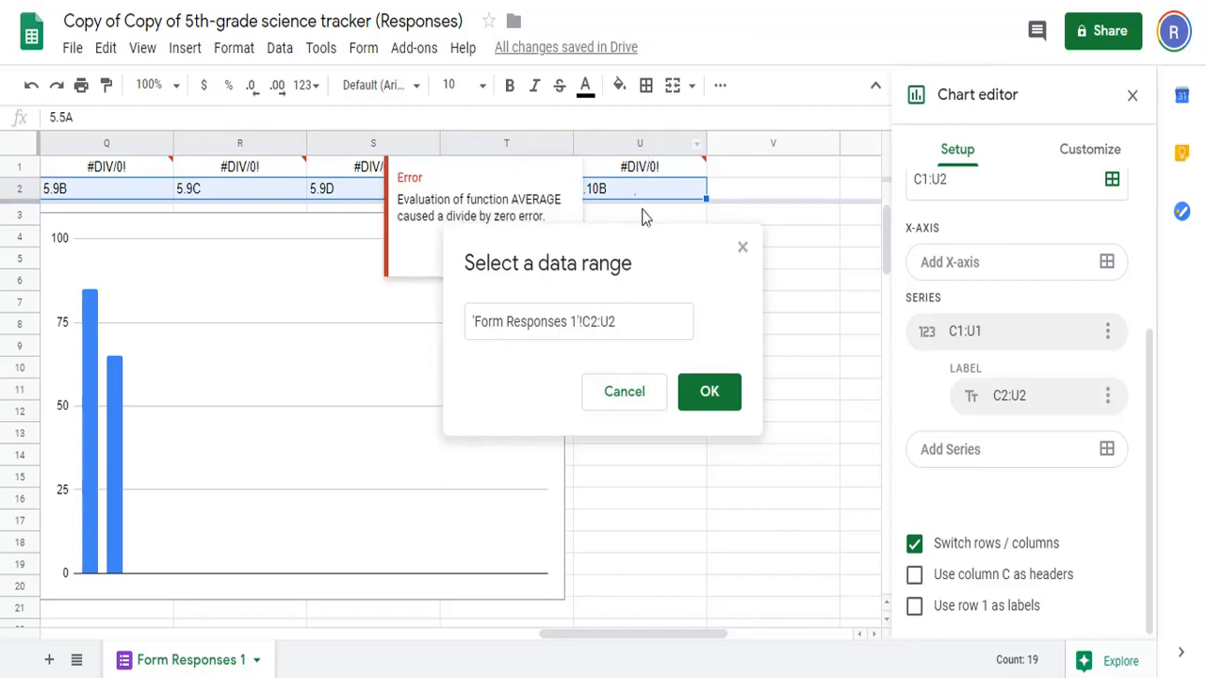
click(710, 397)
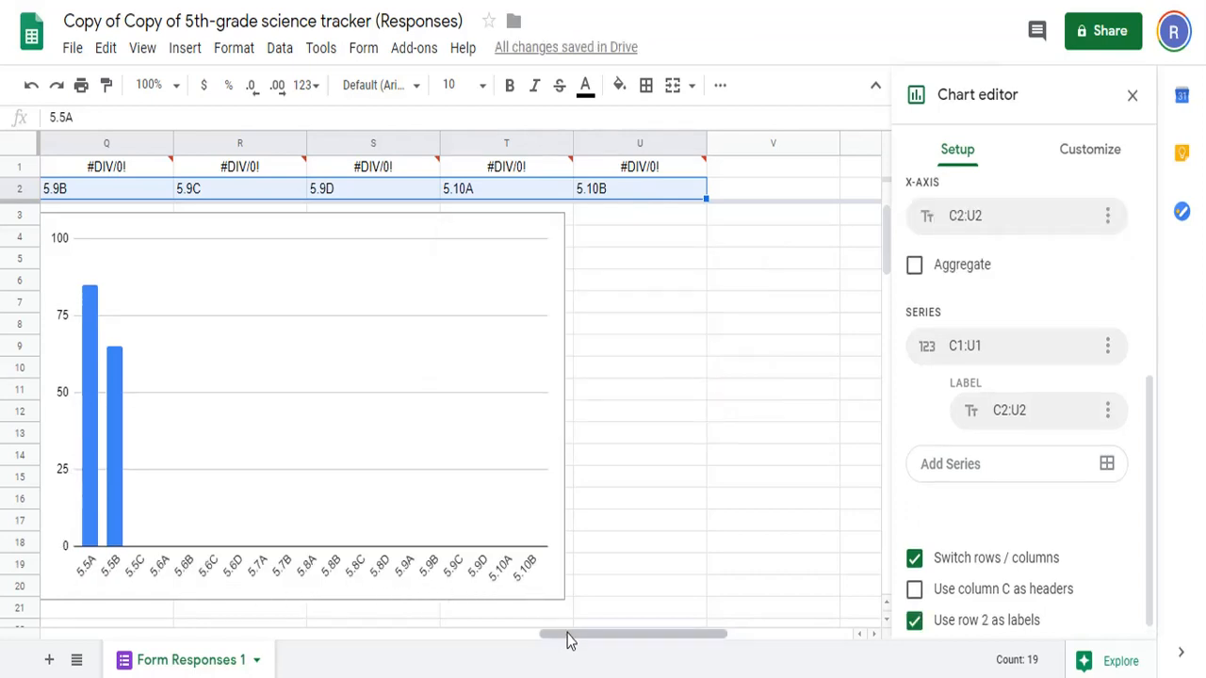
- Move the chart to its own sheet, rename that sheet Graph, and return to Form Responses 1
drag(558, 640, 524, 641)
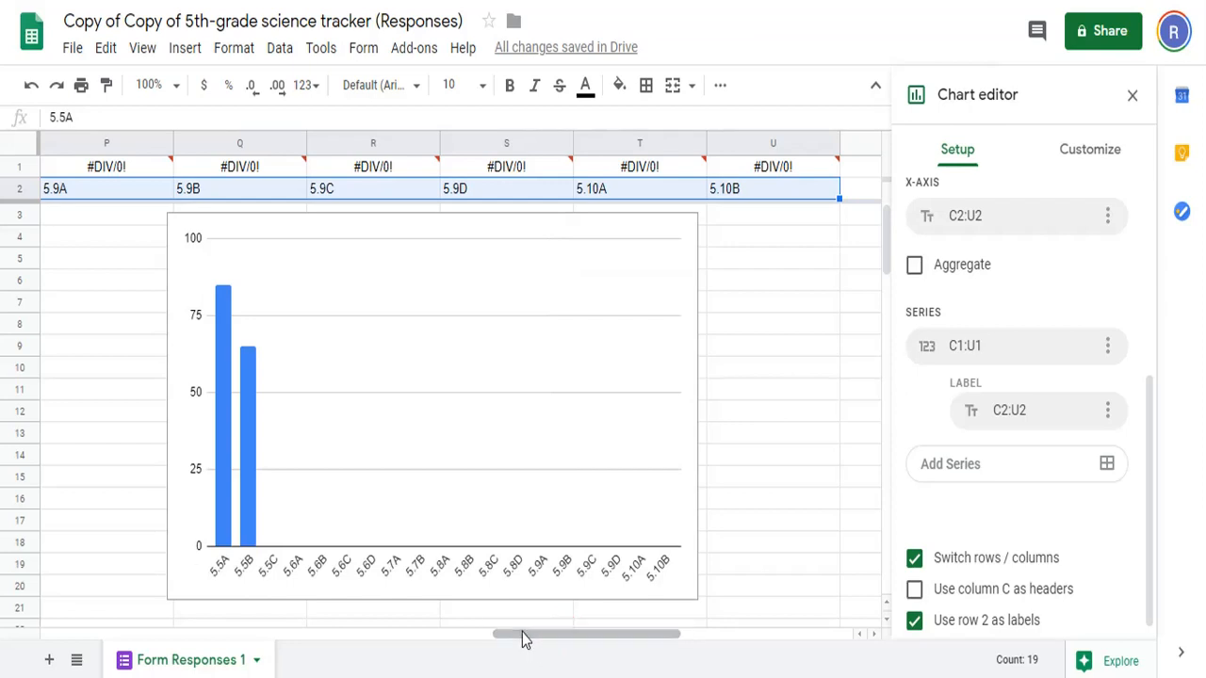
click(687, 233)
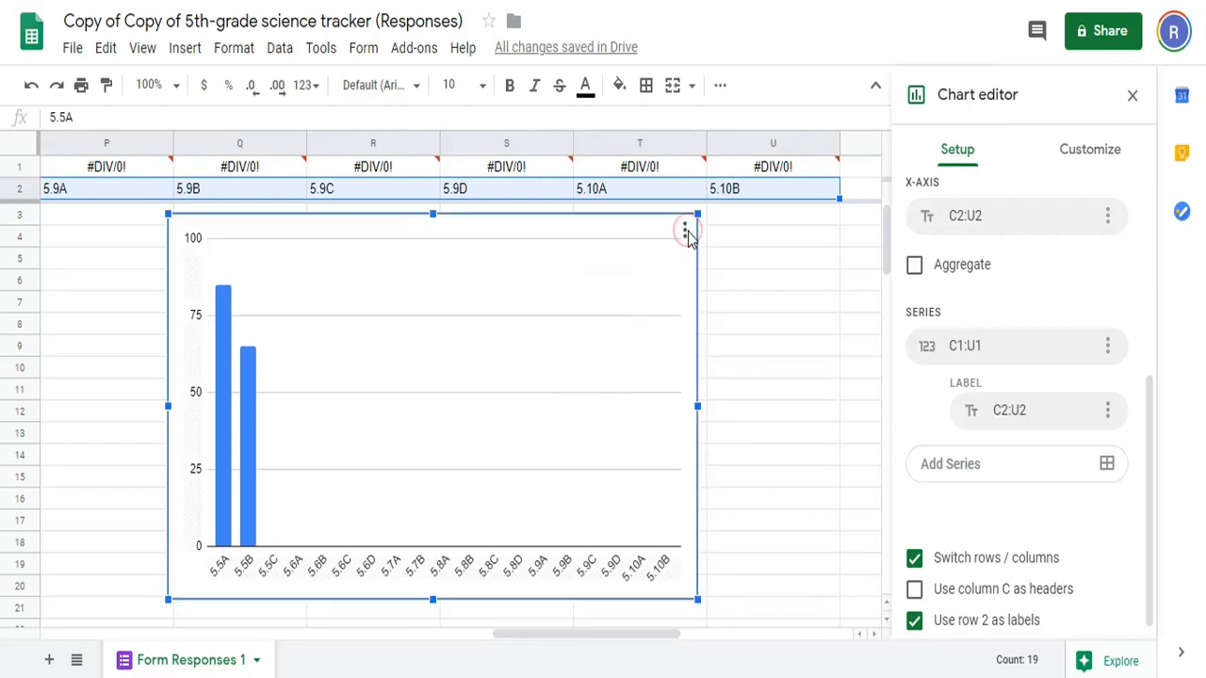
click(685, 236)
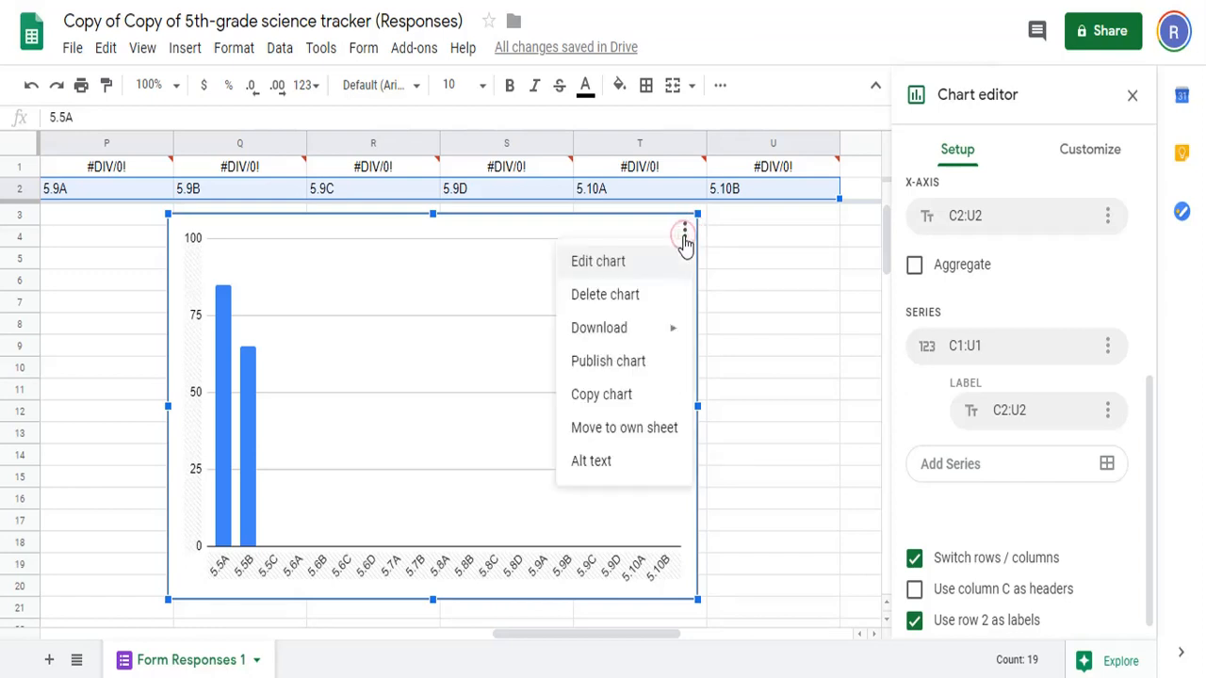
click(628, 430)
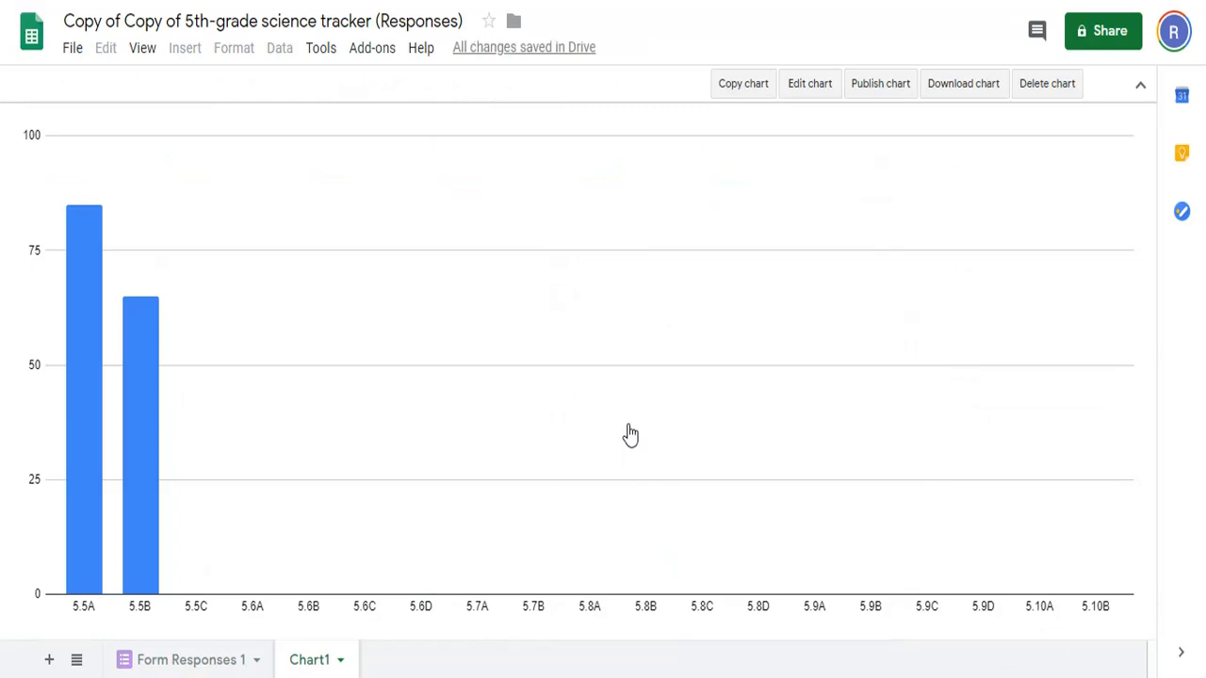
double_click(311, 662)
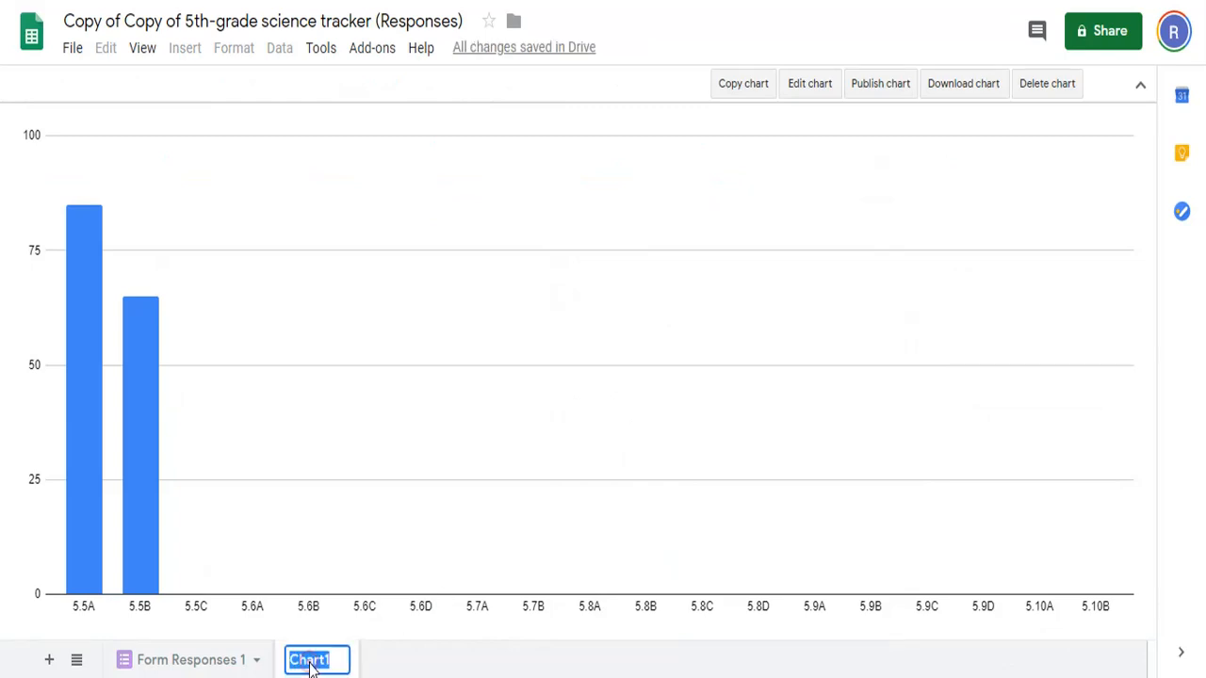
text(Graph)
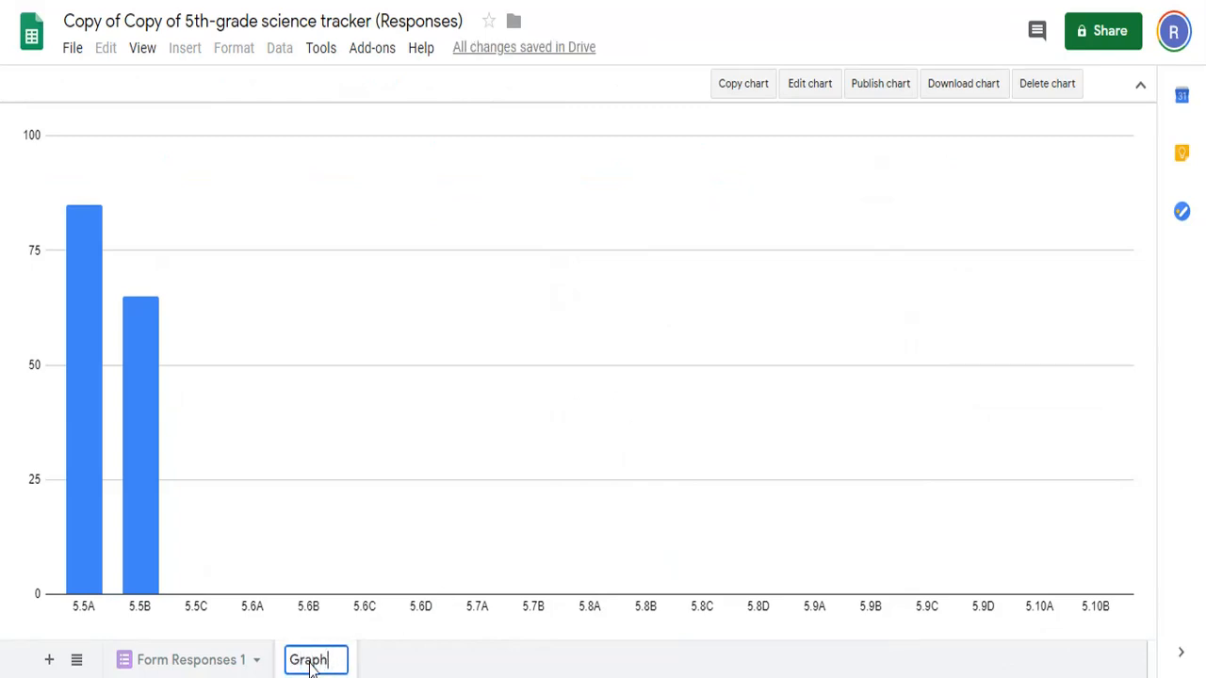
click(224, 661)
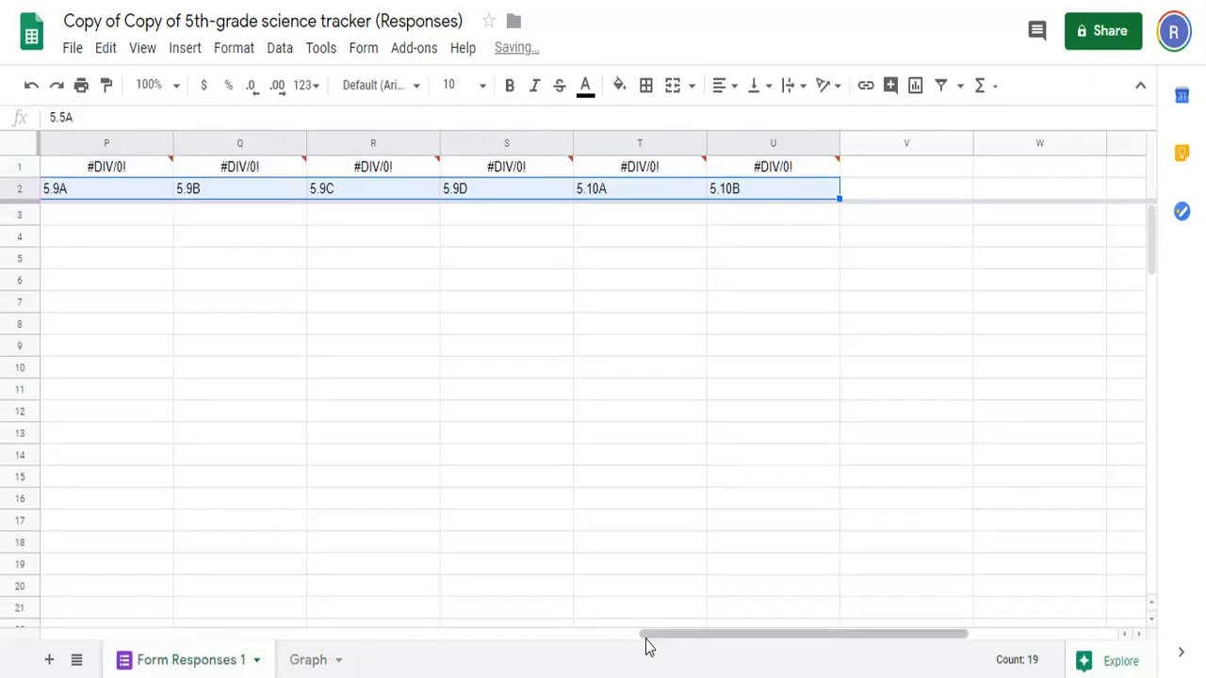
- Review the scores and averages in the first columns of the responses sheet, and open the Graph sheet
drag(659, 639, 160, 638)
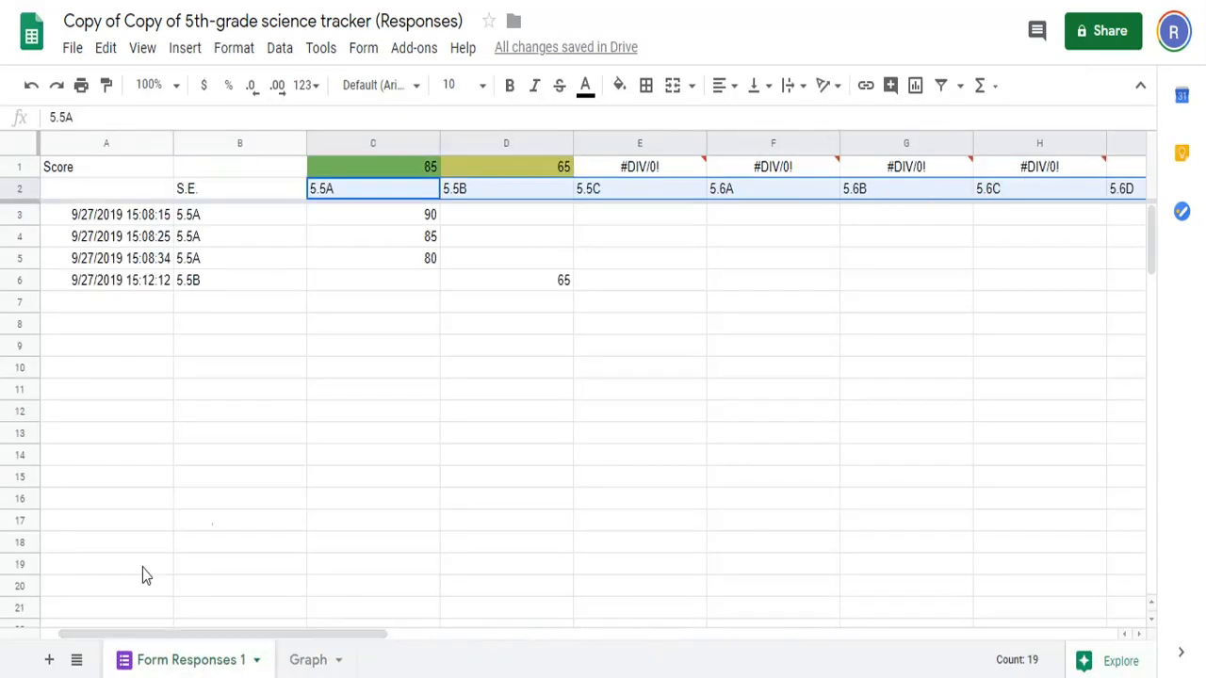
click(233, 484)
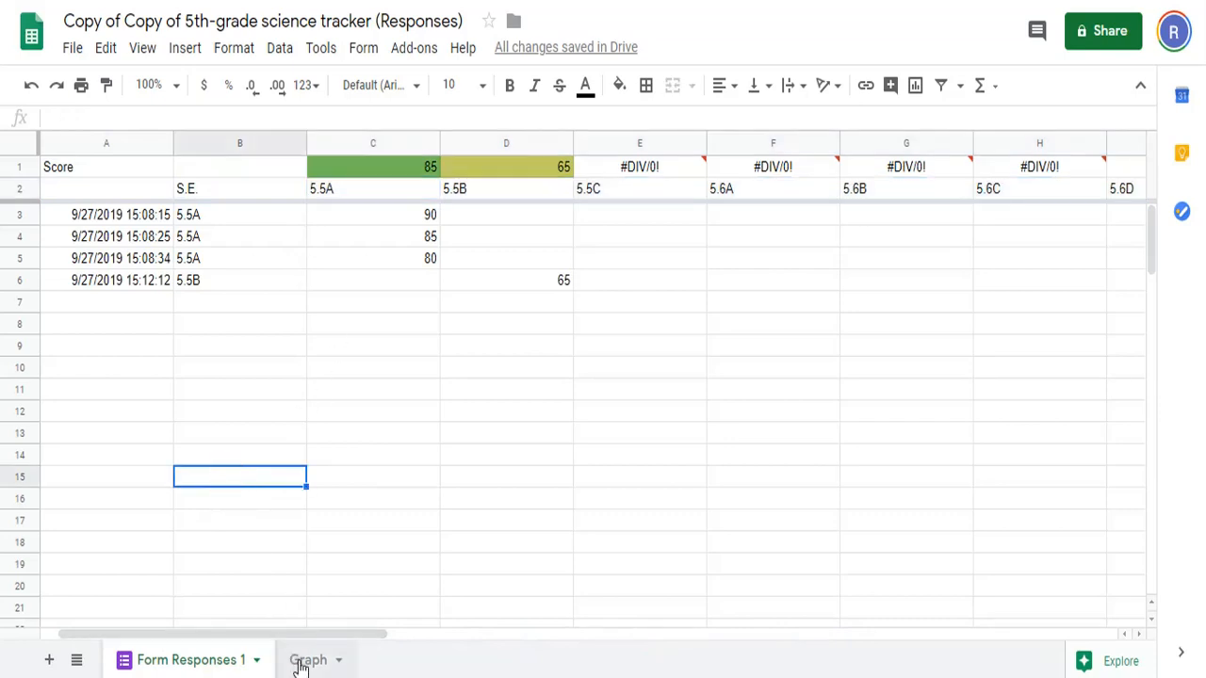
click(298, 664)
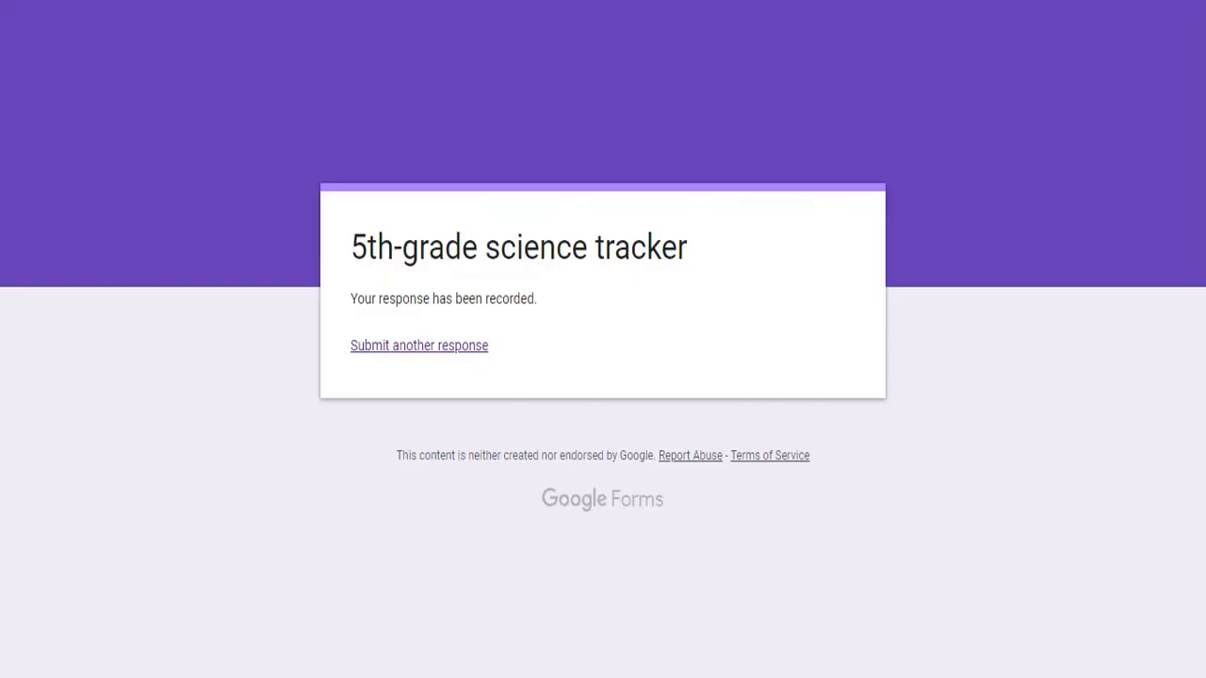
- Submit another response in the 5th-grade science tracker form for standard 5.5B with a score of 100
click(434, 345)
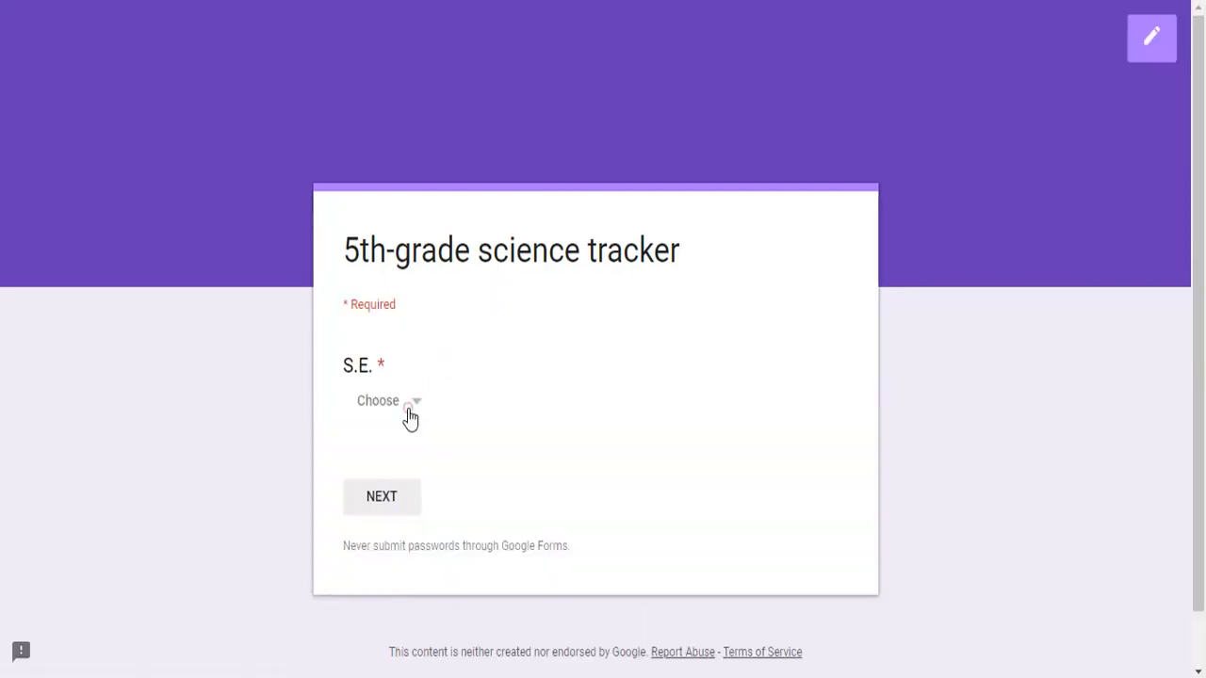
click(407, 407)
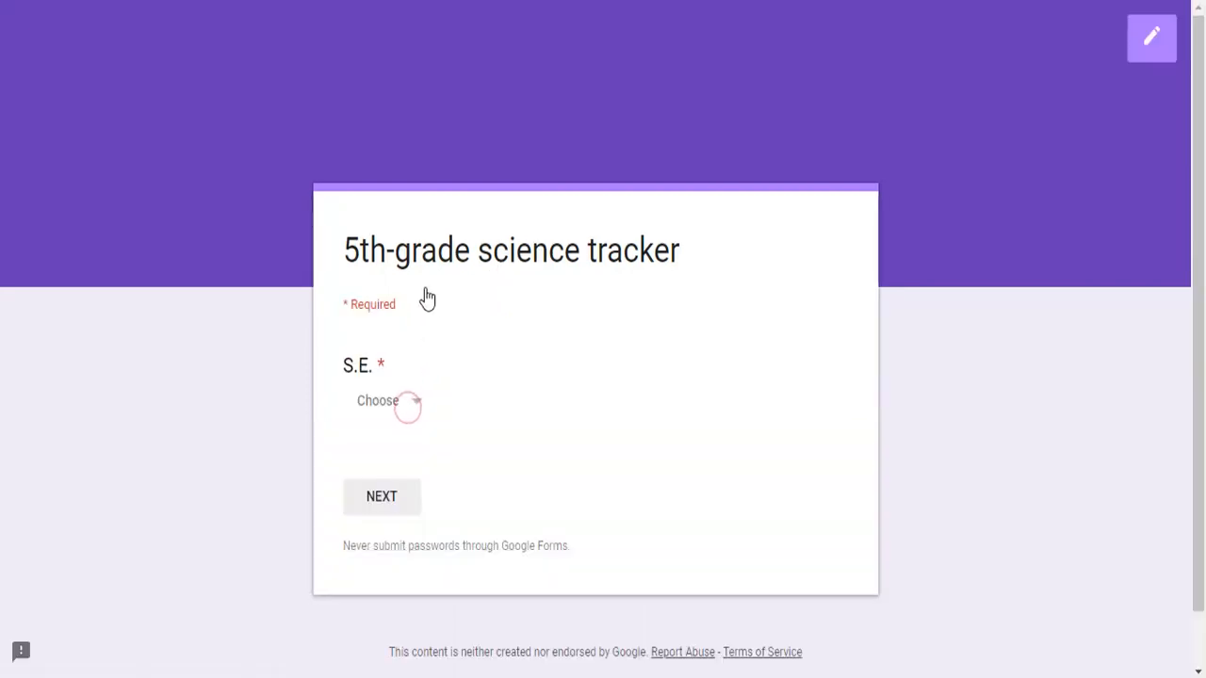
click(417, 405)
click(380, 159)
click(390, 497)
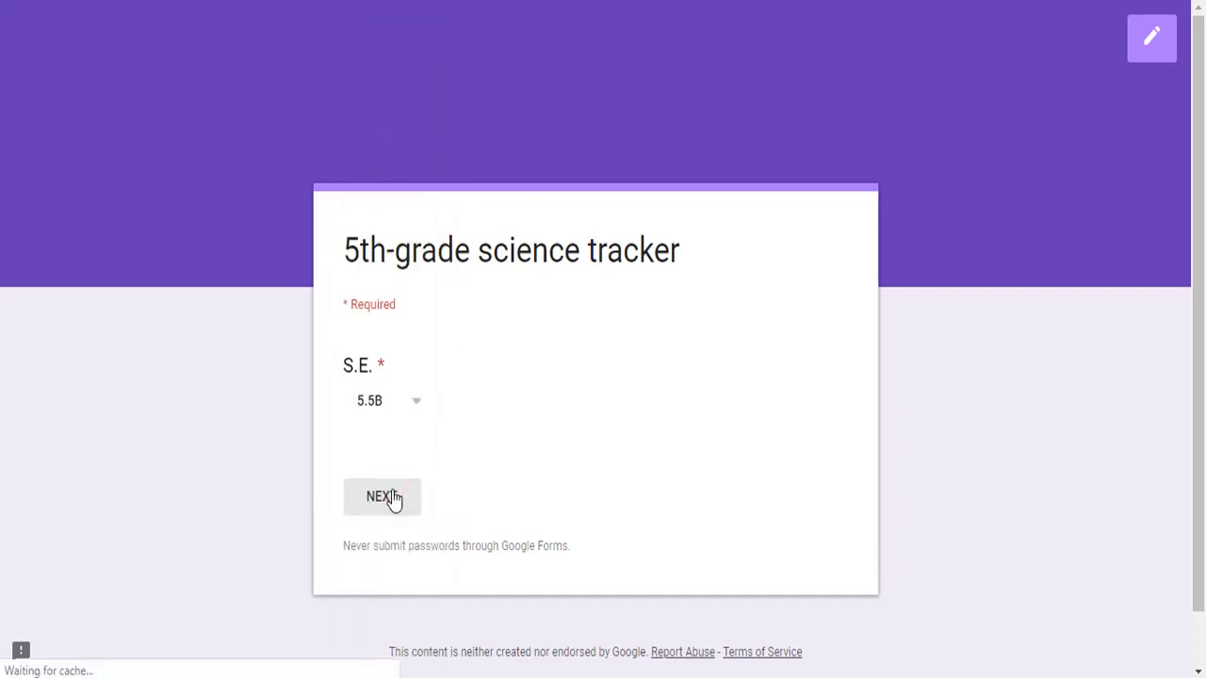
click(394, 490)
text(100)
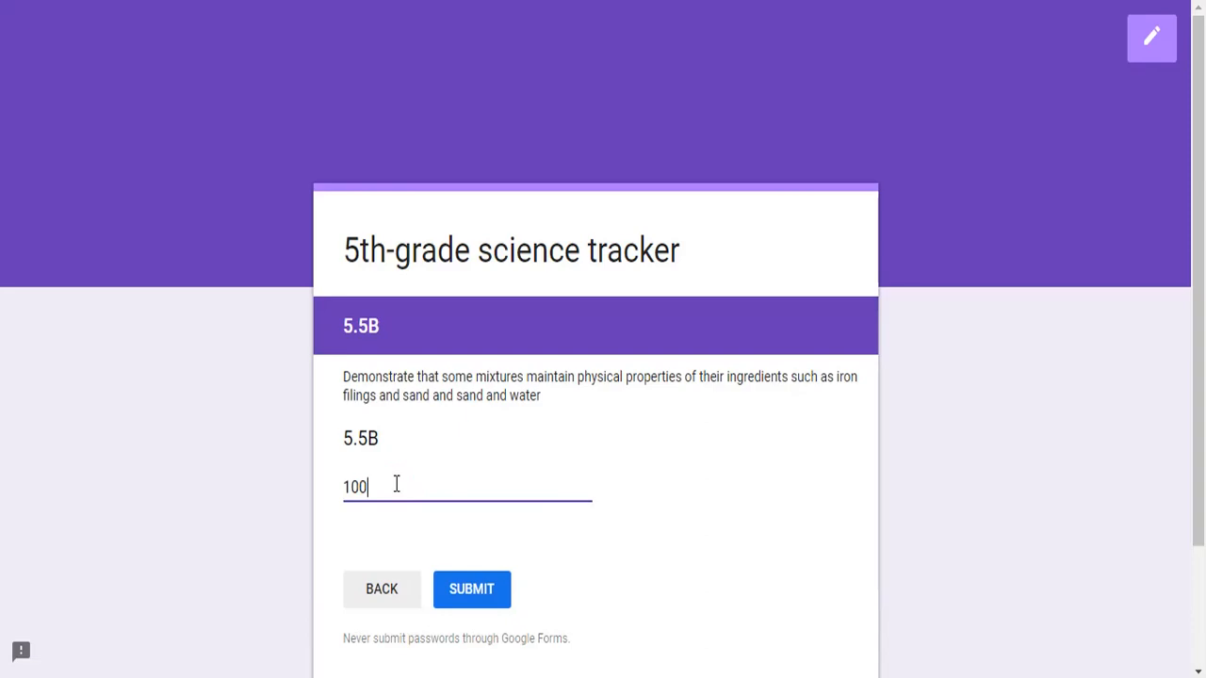
click(480, 587)
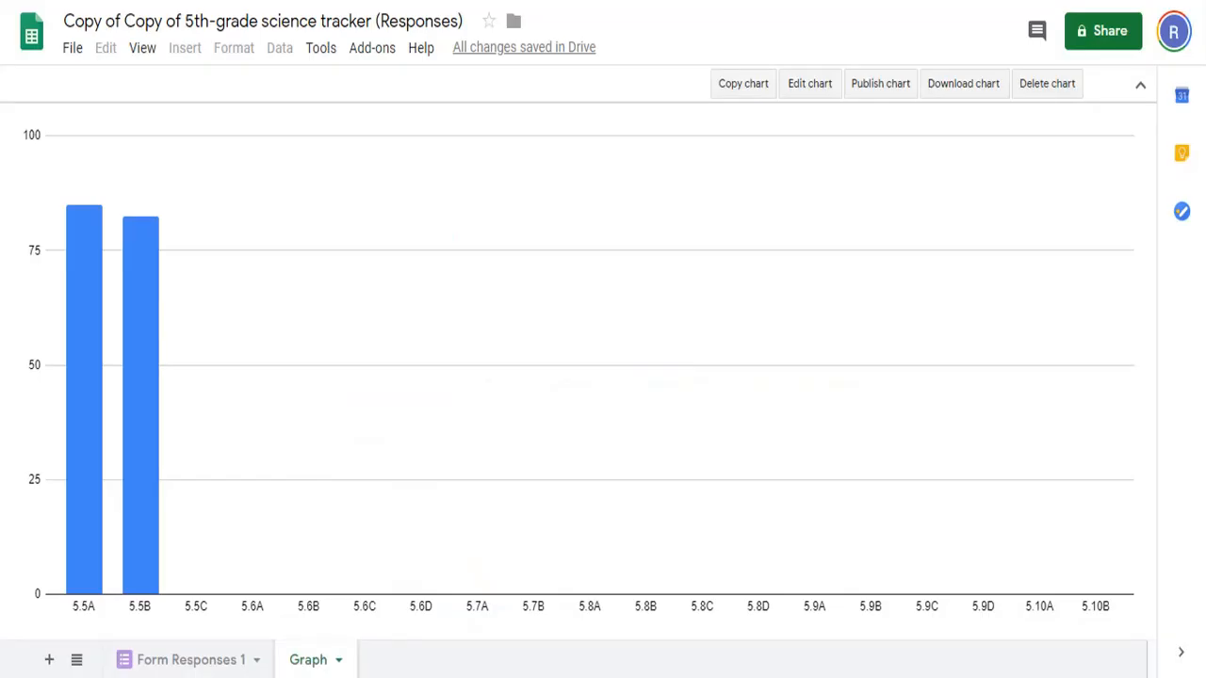
- Check the 5.5B bar's value on the Graph sheet and compare it with the Form Responses 1 sheet
mouse_move(151, 231)
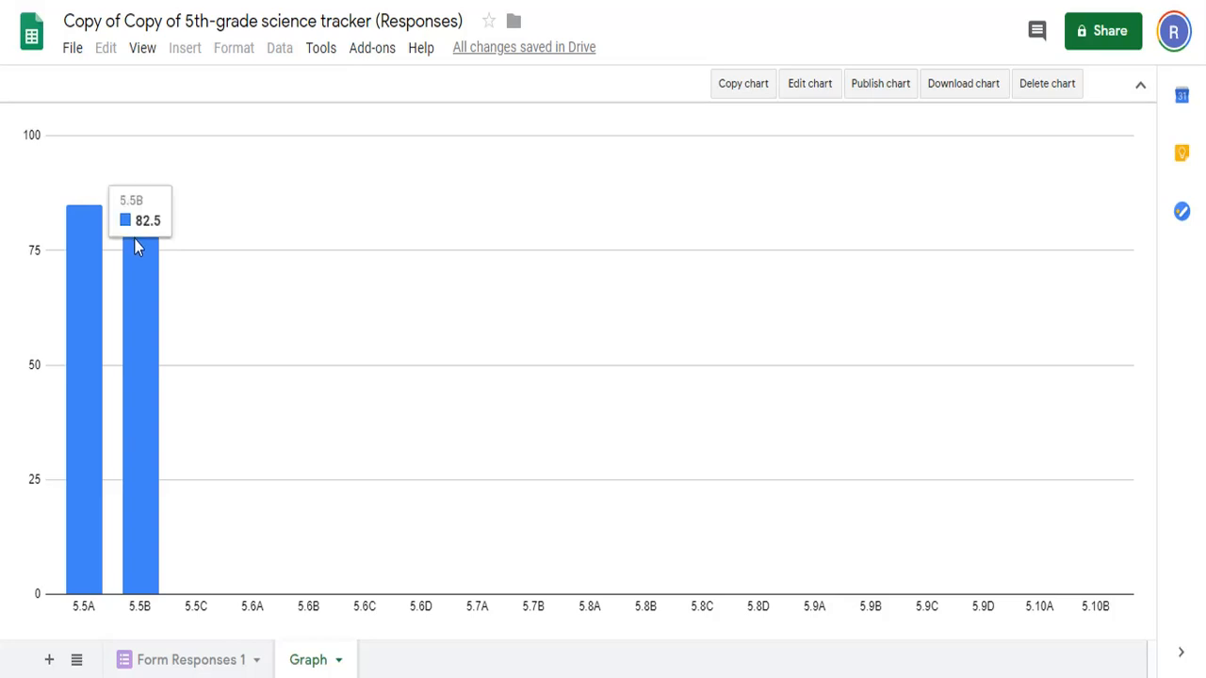
click(191, 659)
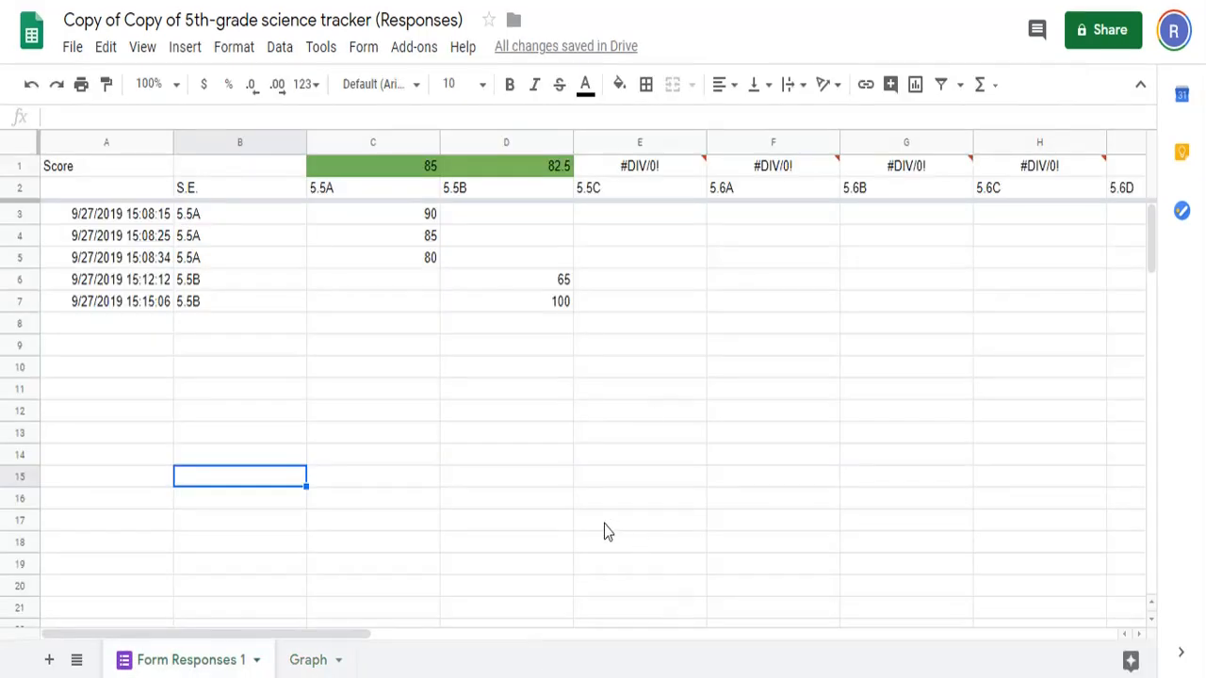